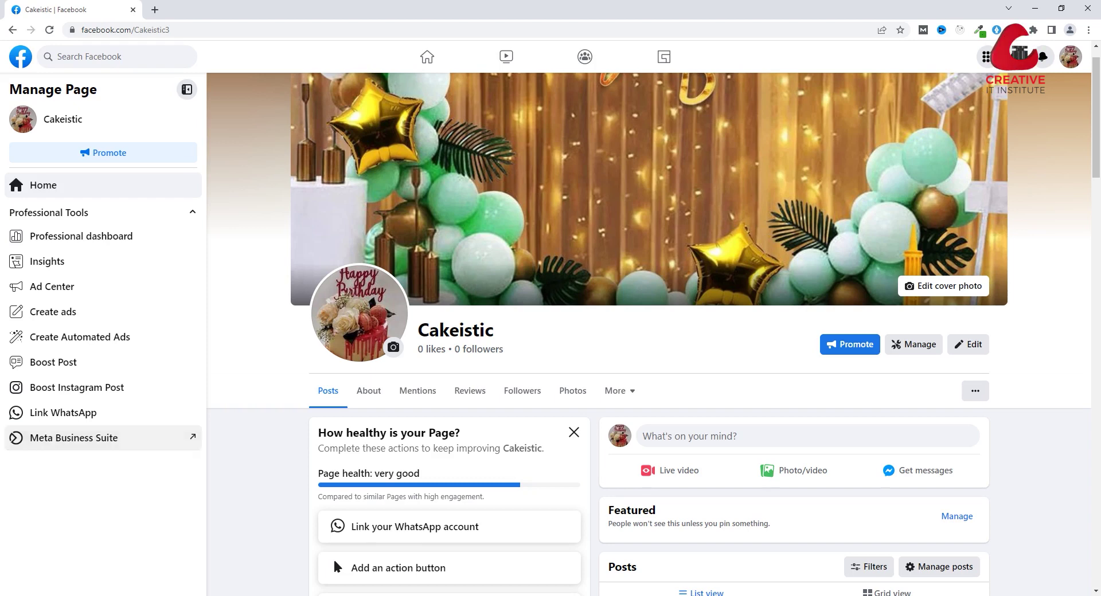
# Step: Switch to Meta Business Suite from the Cakeistic page and open the Digital Marketer business account's settings
pyautogui.click(73, 438)
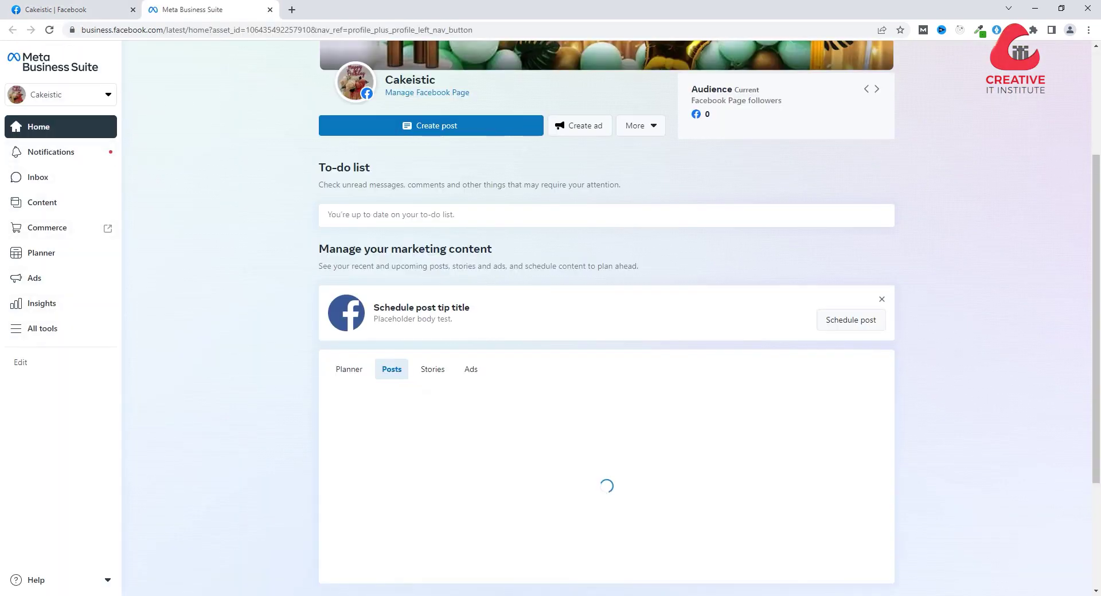
pyautogui.click(60, 95)
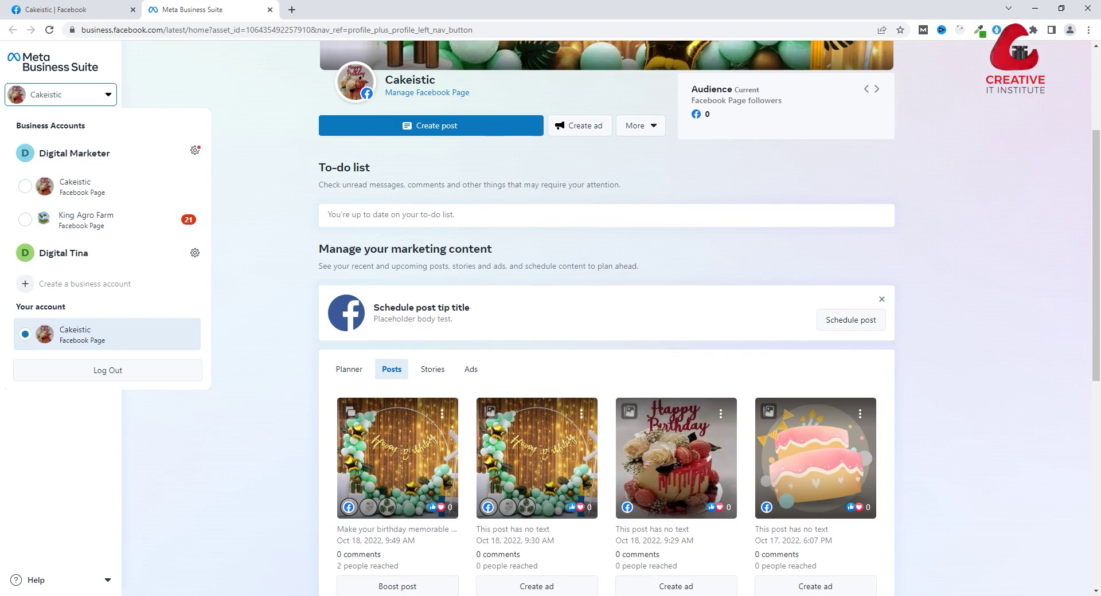
pyautogui.click(194, 150)
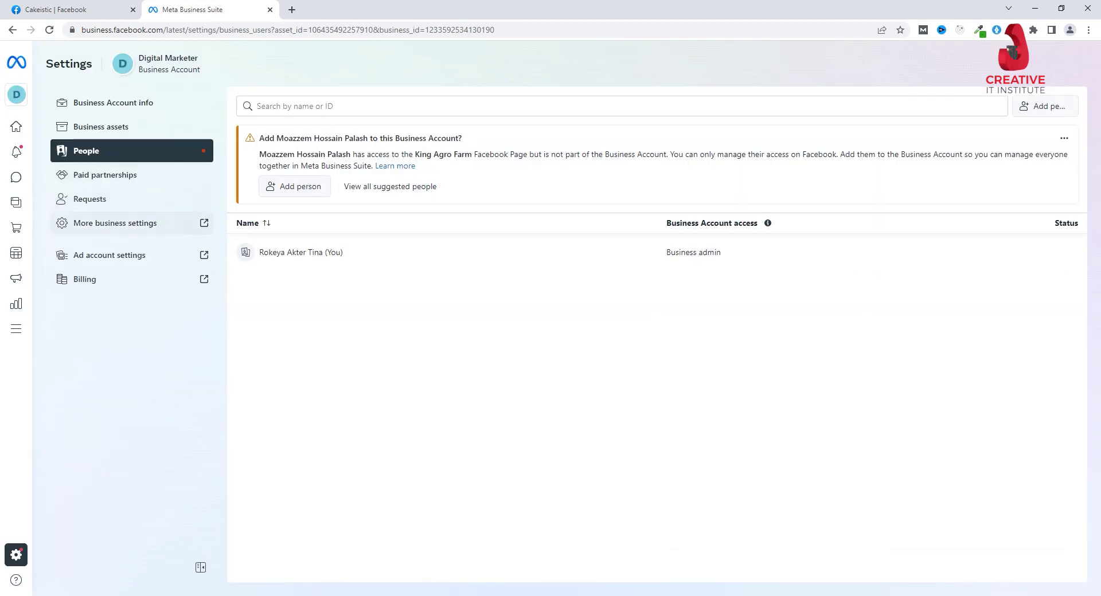
# Step: Go to the full business settings and open the Local Market ad account in Ads Manager
pyautogui.click(115, 223)
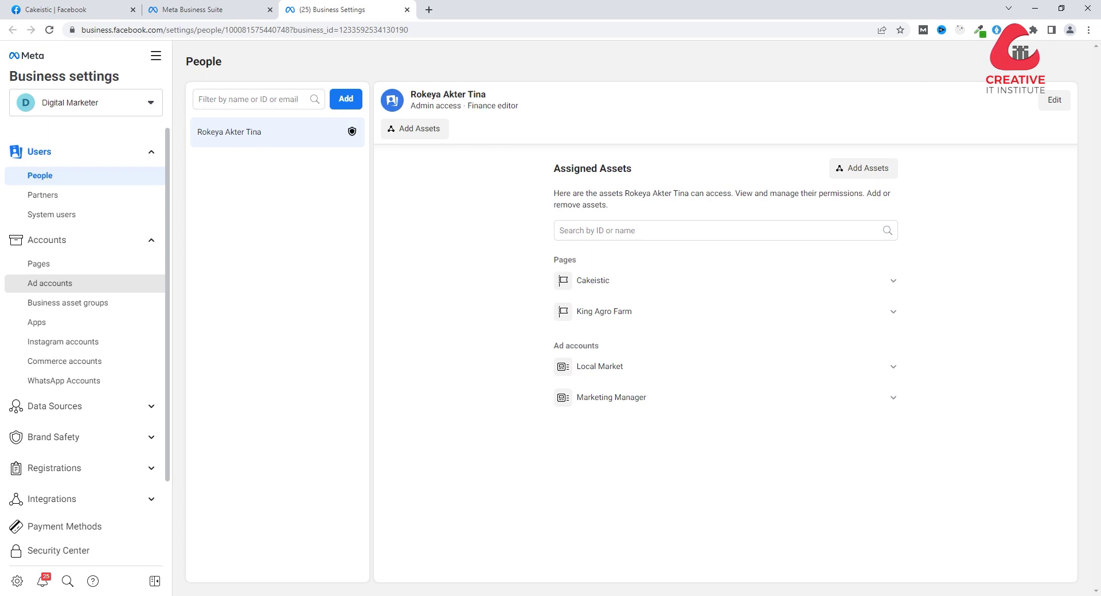
pyautogui.click(50, 284)
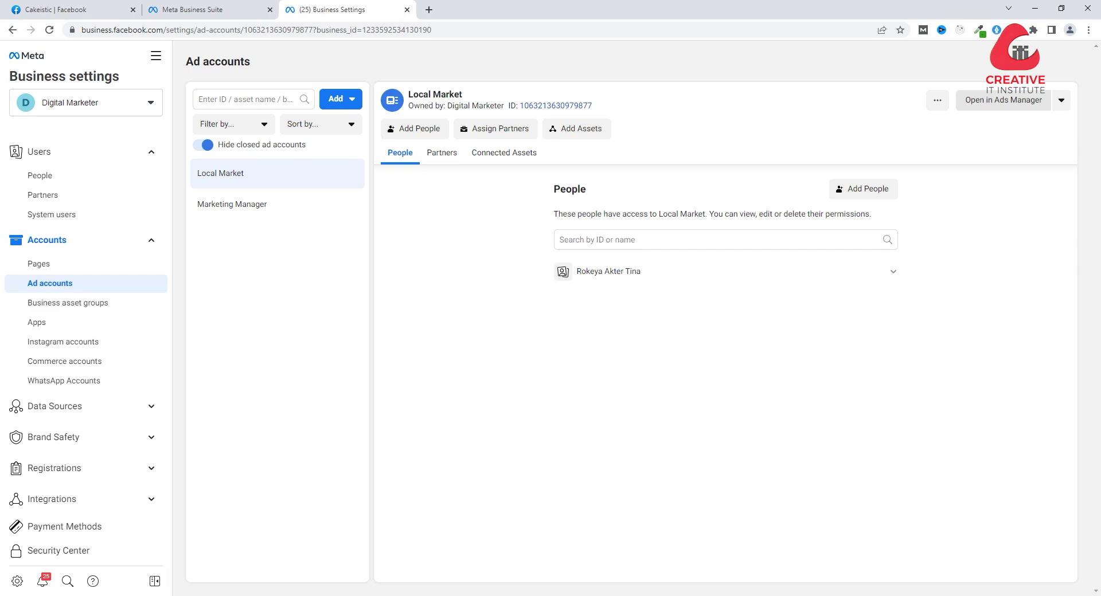
pyautogui.click(1004, 100)
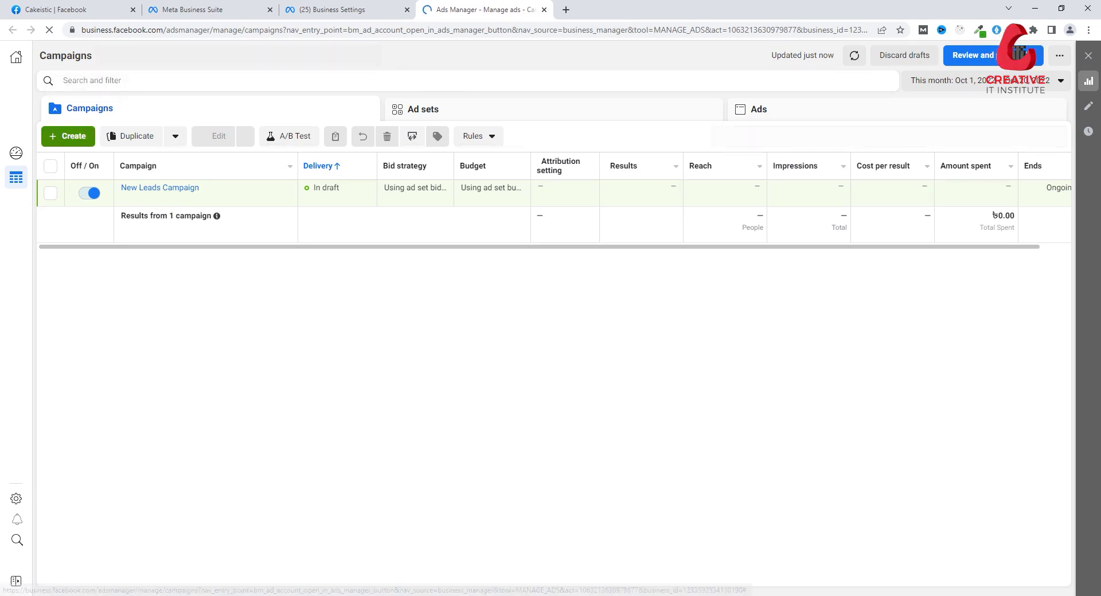
# Step: Create a new campaign with the Engagement objective
pyautogui.click(68, 136)
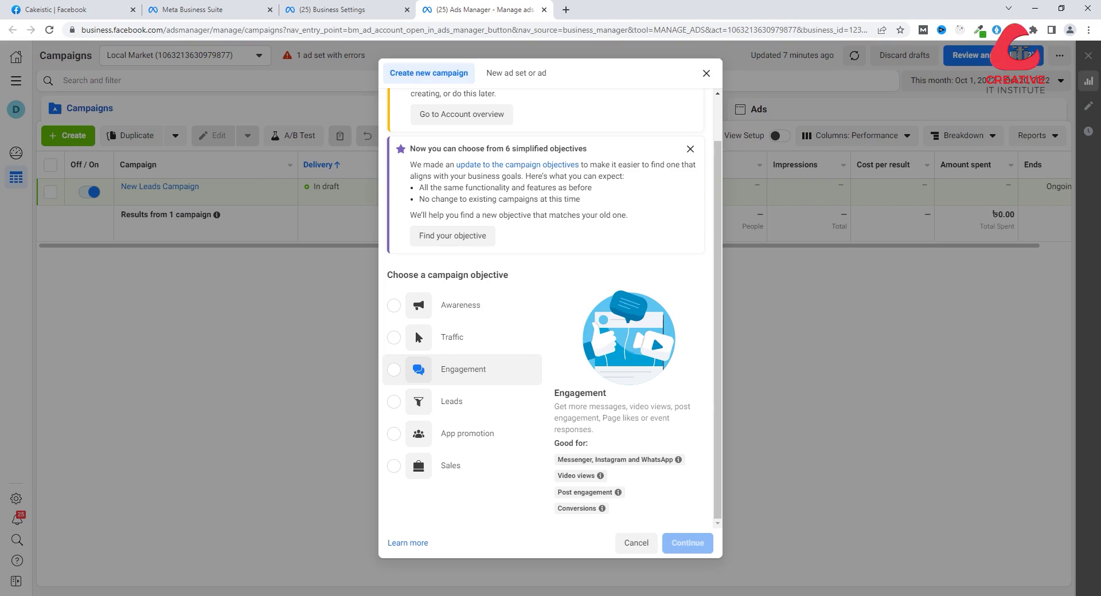
pyautogui.click(461, 370)
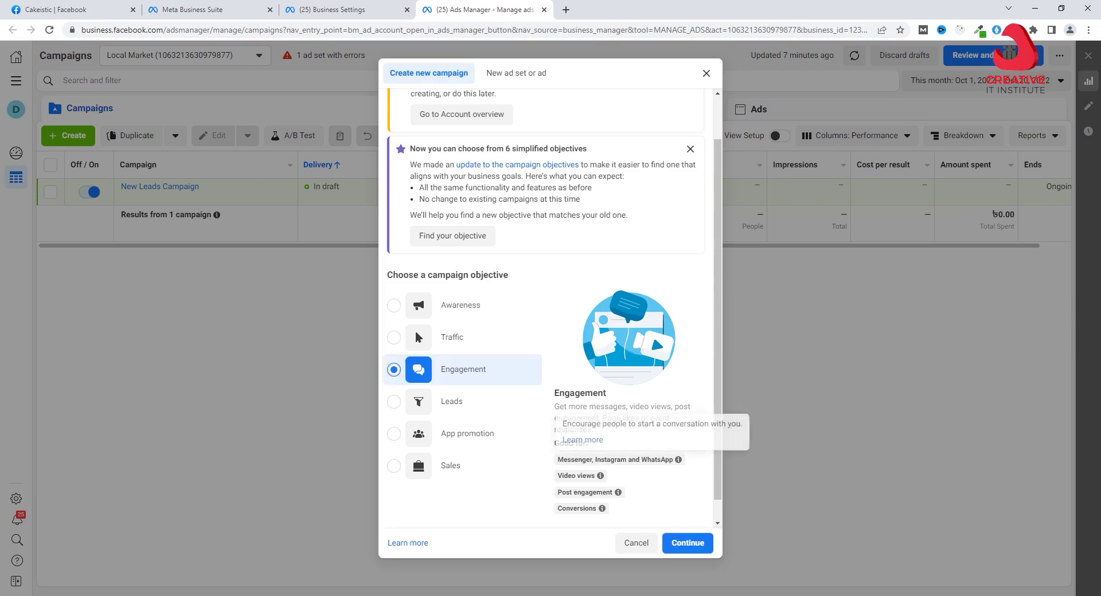
pyautogui.click(687, 543)
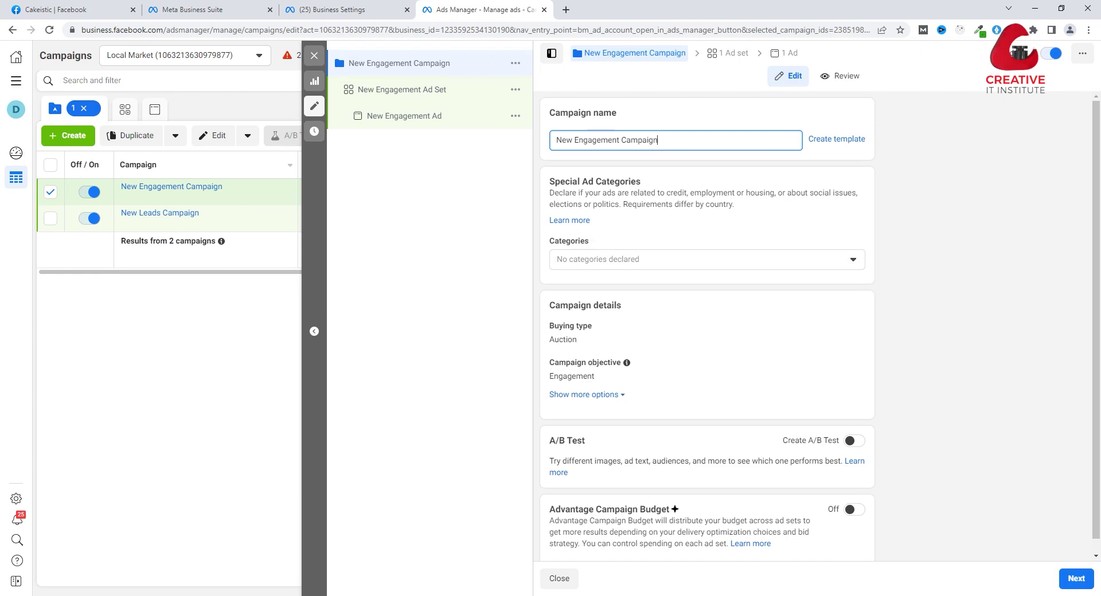
# Step: Rename the new engagement campaign as Cakeistic
pyautogui.press('BackSpace')
pyautogui.press('BackSpace')
pyautogui.press('BackSpace')
pyautogui.press('BackSpace')
pyautogui.press('BackSpace')
pyautogui.press('BackSpace')
pyautogui.press('BackSpace')
pyautogui.press('BackSpace')
pyautogui.press('BackSpace')
pyautogui.press('BackSpace')
pyautogui.press('BackSpace')
pyautogui.press('BackSpace')
pyautogui.press('BackSpace')
pyautogui.press('BackSpace')
pyautogui.press('BackSpace')
pyautogui.press('BackSpace')
pyautogui.press('BackSpace')
pyautogui.press('BackSpace')
pyautogui.press('BackSpace')
pyautogui.press('BackSpace')
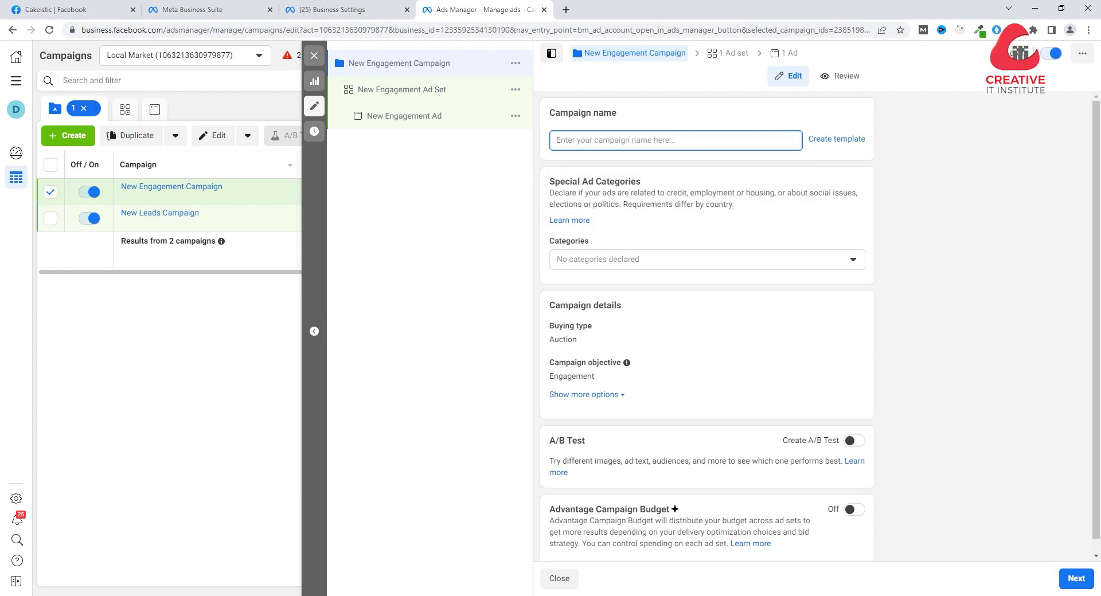
pyautogui.write('Cak')
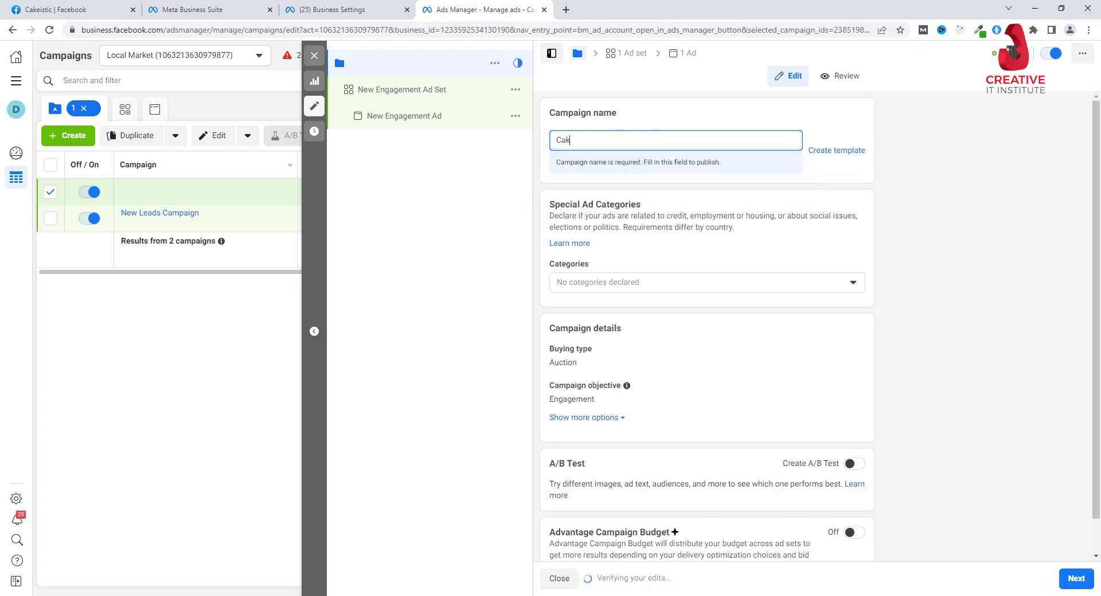
pyautogui.write('eistic')
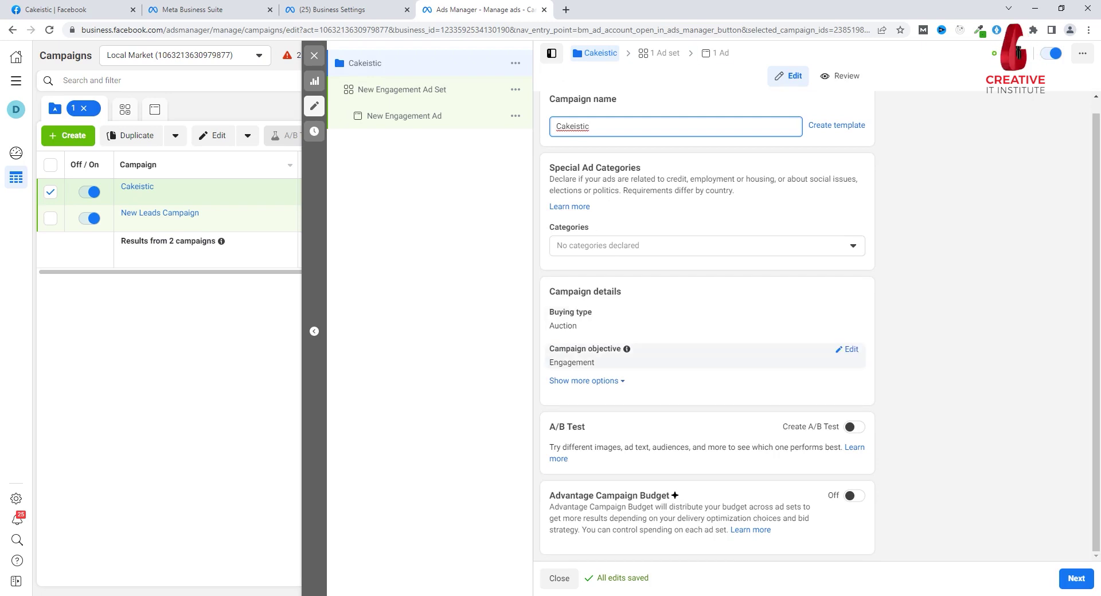
# Step: Keep Engagement as the campaign objective in the campaign details and proceed to the ad set
pyautogui.click(577, 356)
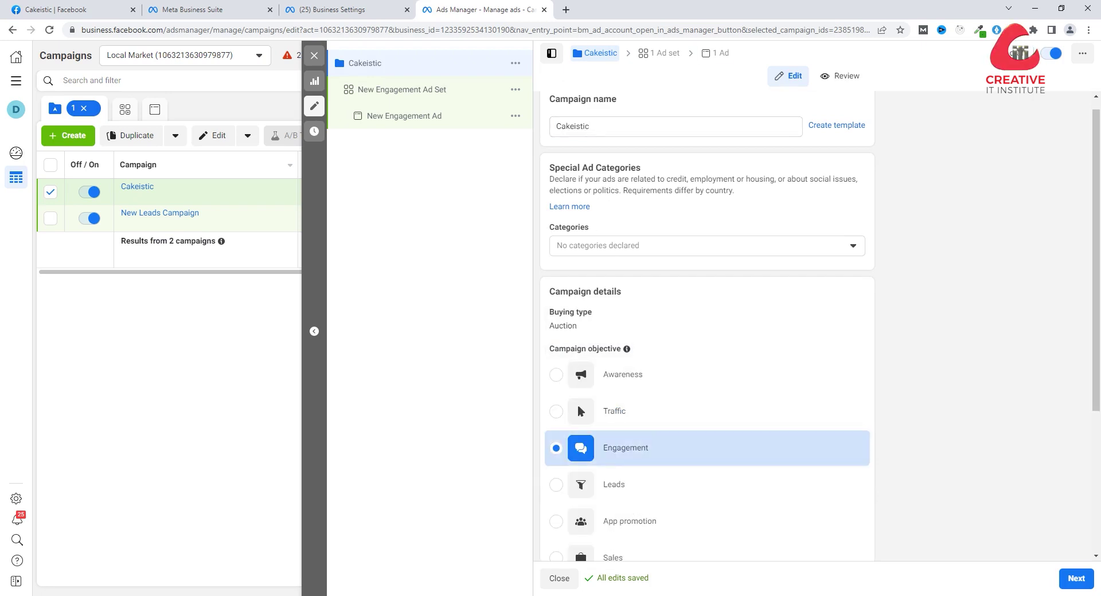
pyautogui.scroll(-1, 577, 404)
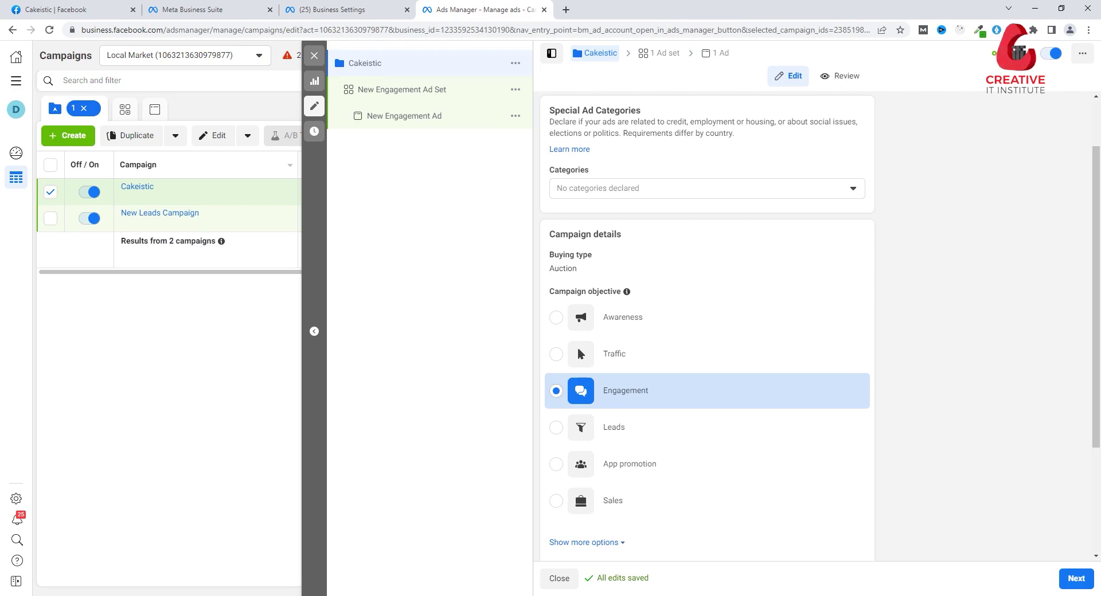
pyautogui.click(556, 390)
pyautogui.scroll(-3, 707, 427)
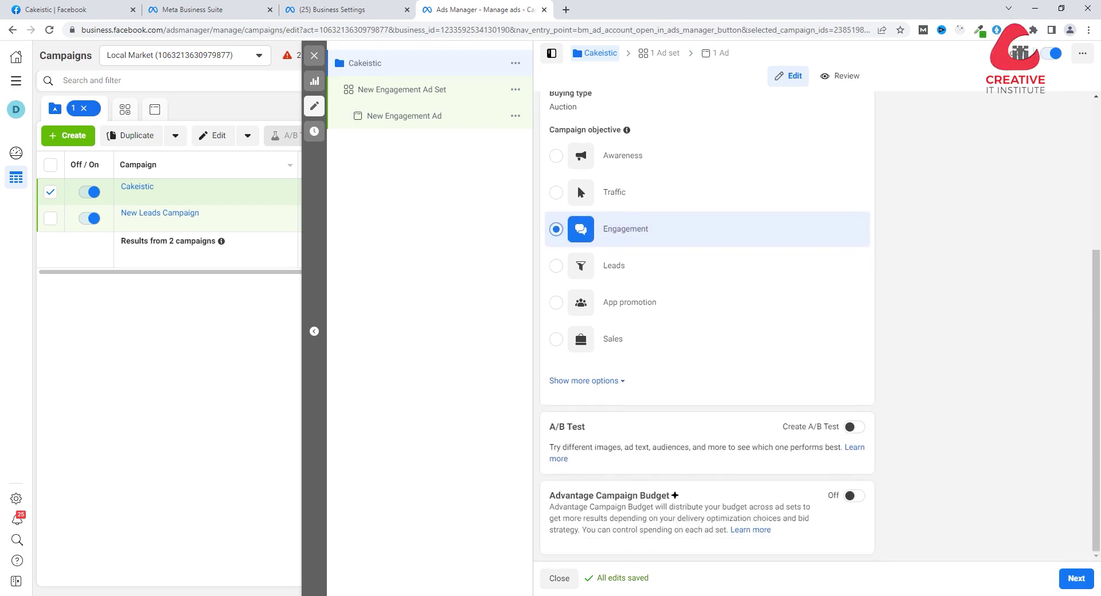
pyautogui.click(1077, 579)
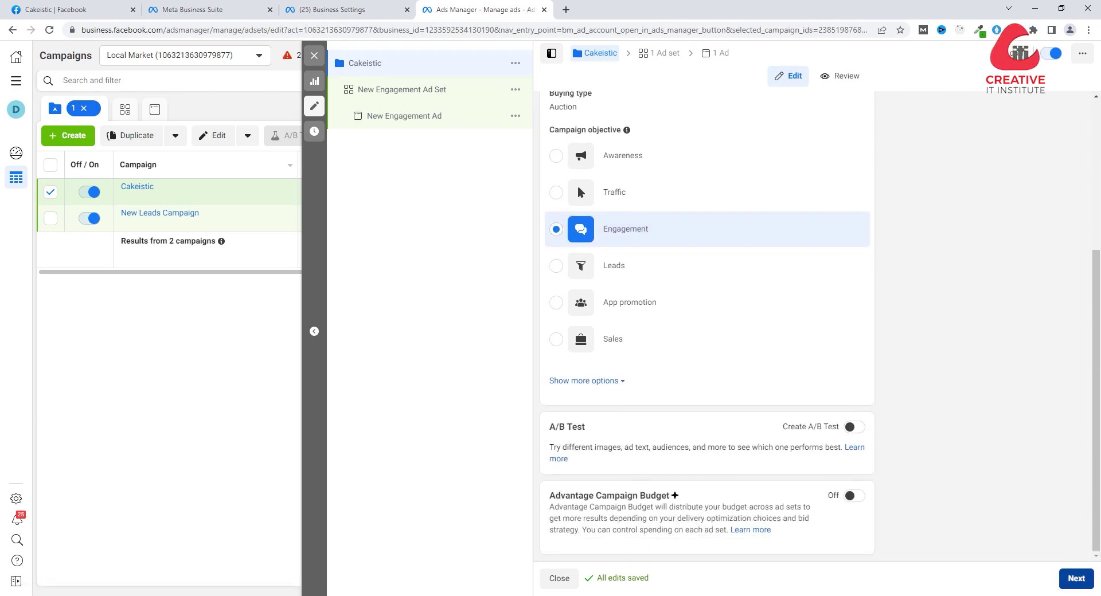
# Step: Rename the new engagement ad set as Cakeistic
pyautogui.press('BackSpace')
pyautogui.press('BackSpace')
pyautogui.press('BackSpace')
pyautogui.press('BackSpace')
pyautogui.press('BackSpace')
pyautogui.press('BackSpace')
pyautogui.press('BackSpace')
pyautogui.press('BackSpace')
pyautogui.press('BackSpace')
pyautogui.press('BackSpace')
pyautogui.press('BackSpace')
pyautogui.press('BackSpace')
pyautogui.press('BackSpace')
pyautogui.press('BackSpace')
pyautogui.press('BackSpace')
pyautogui.press('BackSpace')
pyautogui.press('BackSpace')
pyautogui.press('BackSpace')
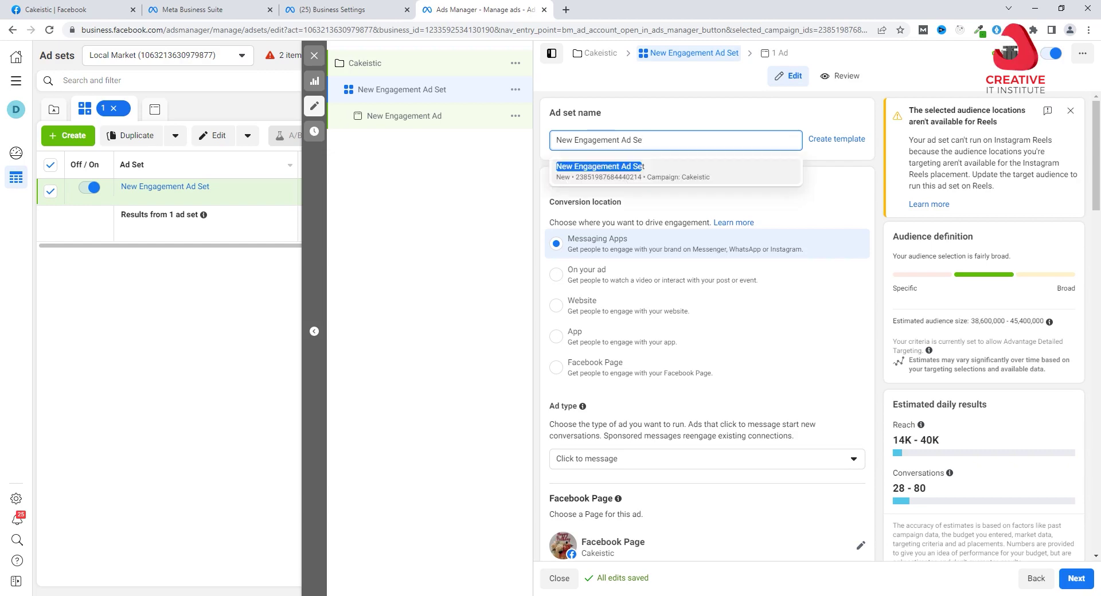
pyautogui.press('BackSpace')
pyautogui.press('BackSpace')
pyautogui.press('BackSpace')
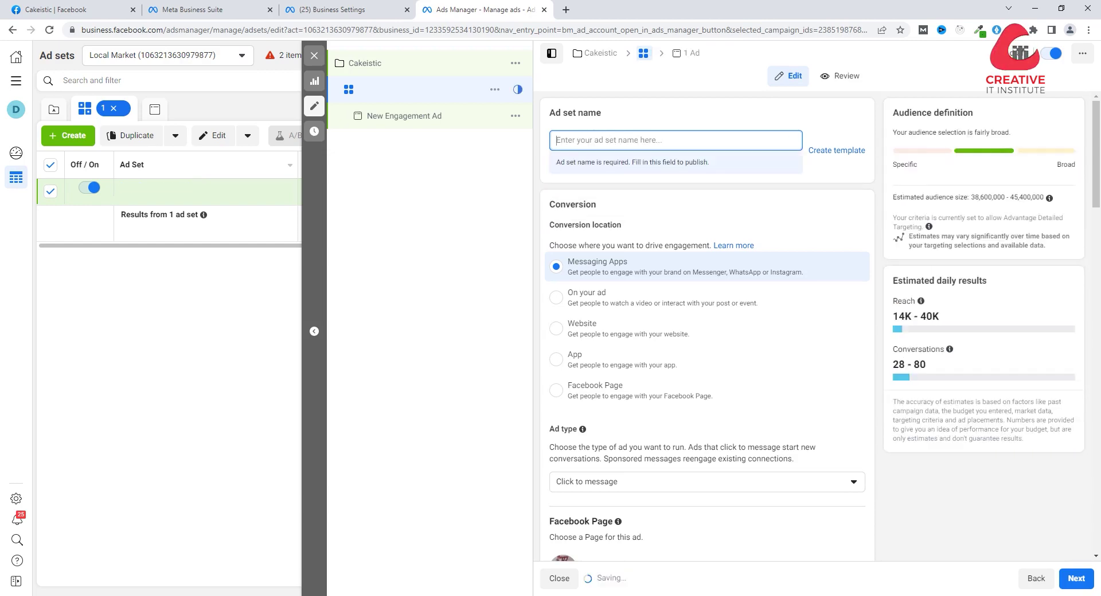
pyautogui.write('CAke')
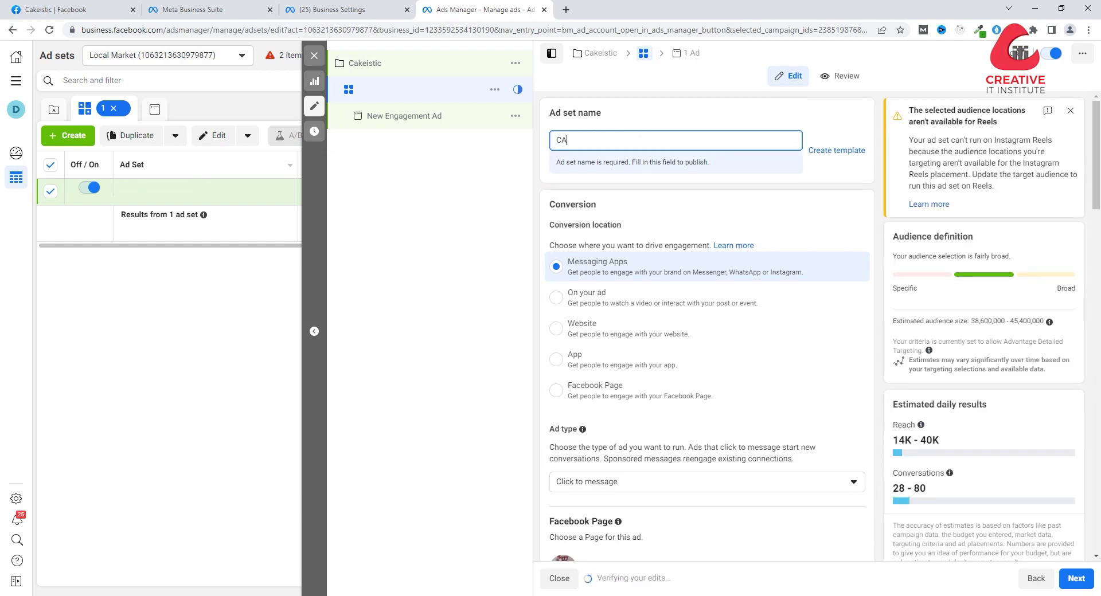
pyautogui.press('BackSpace')
pyautogui.press('BackSpace')
pyautogui.press('BackSpace')
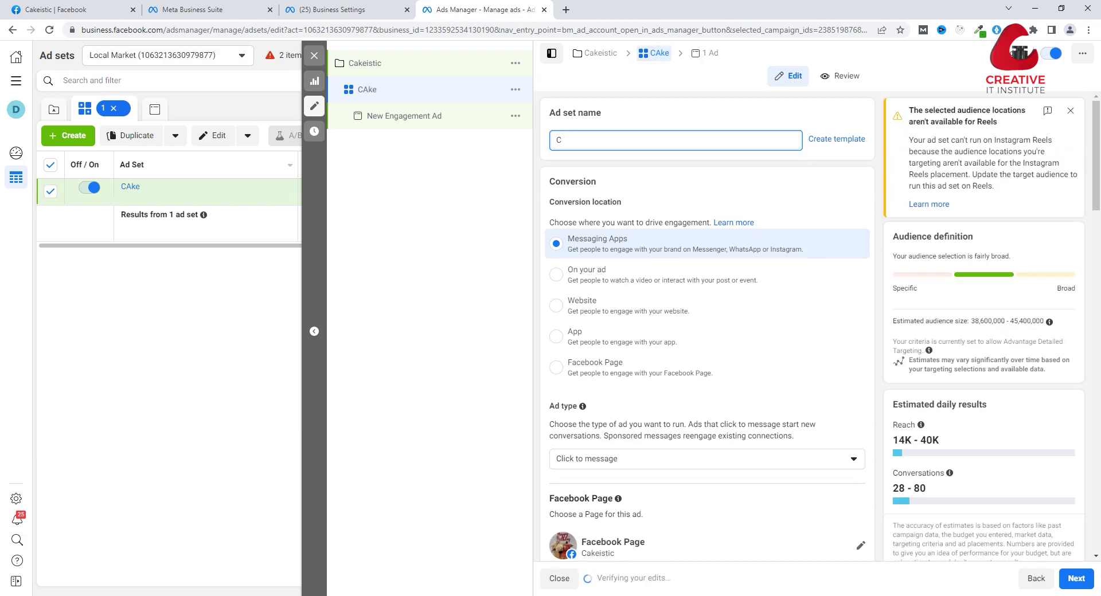
pyautogui.write('ake')
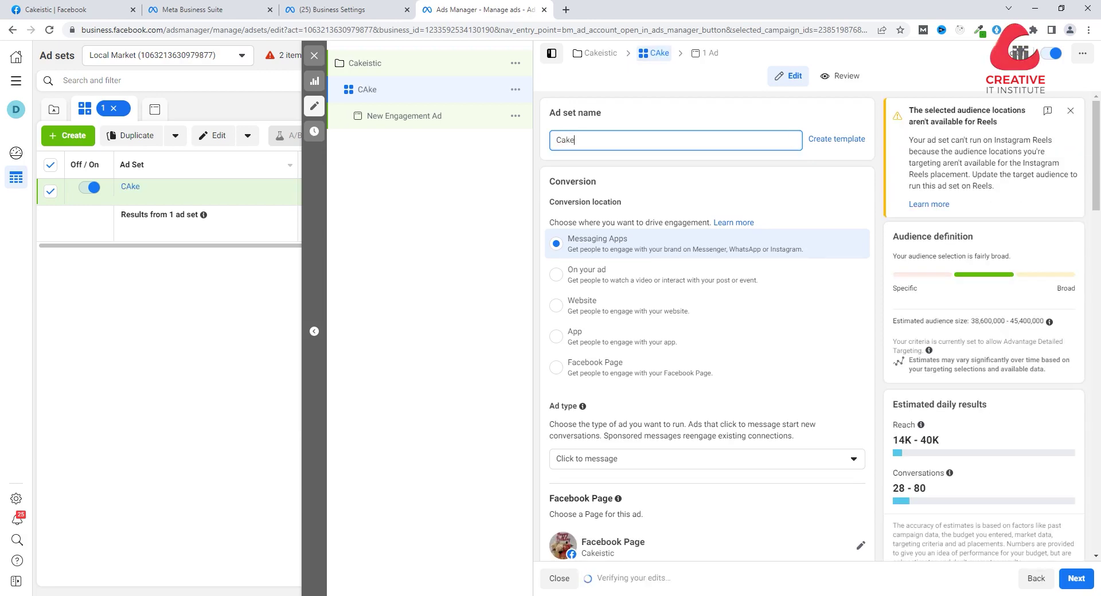
pyautogui.write('istic')
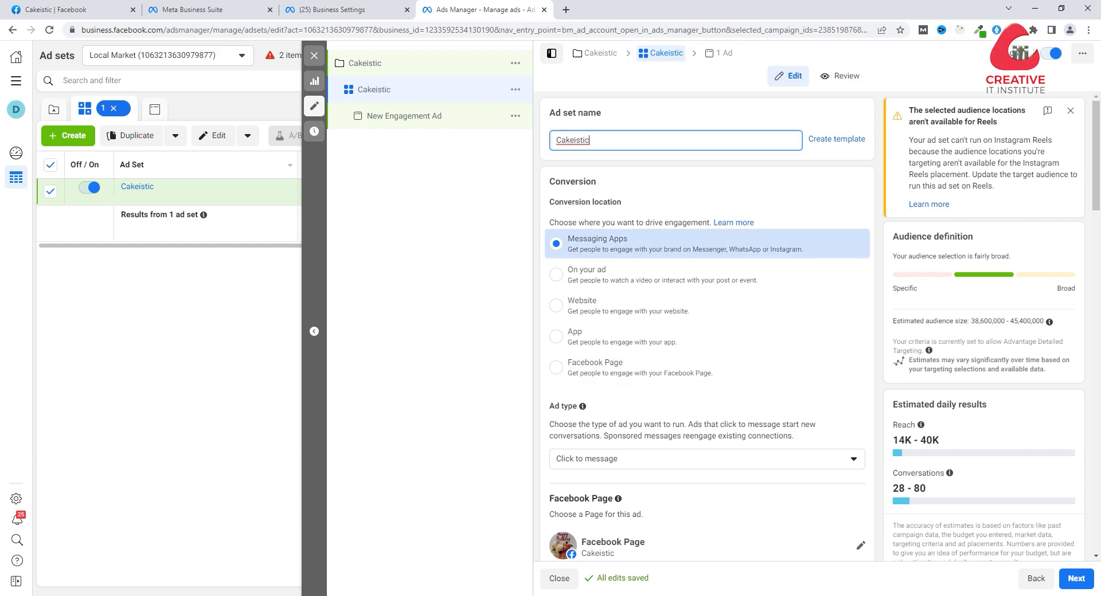
# Step: Choose Messaging Apps as the ad set's conversion location and review its ad type, Facebook Page and messaging destinations
pyautogui.click(707, 243)
pyautogui.scroll(-1, 707, 274)
pyautogui.scroll(-4, 706, 329)
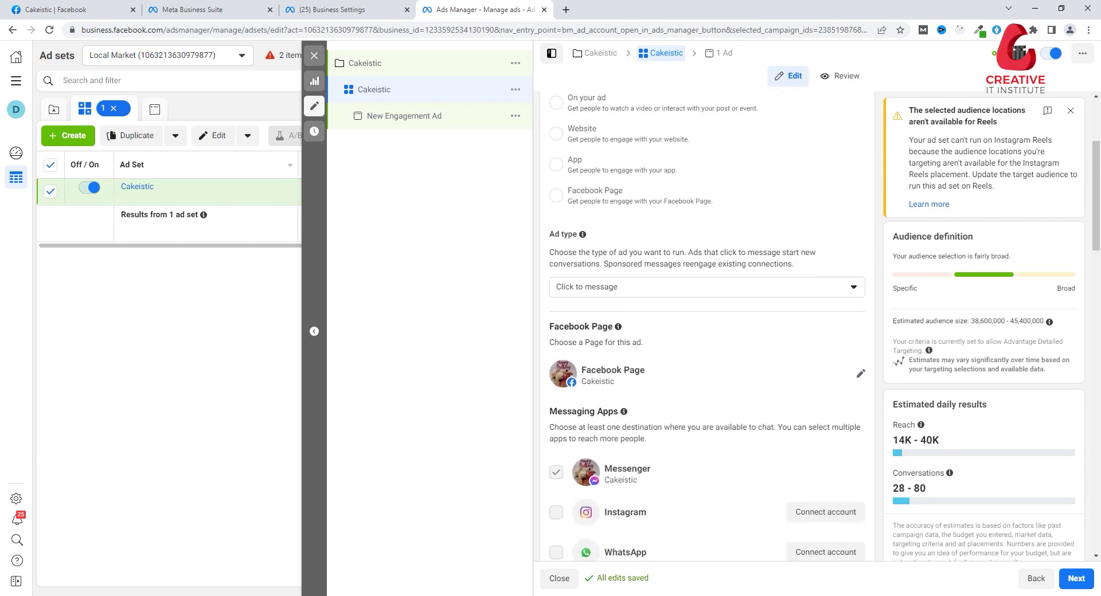
pyautogui.scroll(-1, 706, 259)
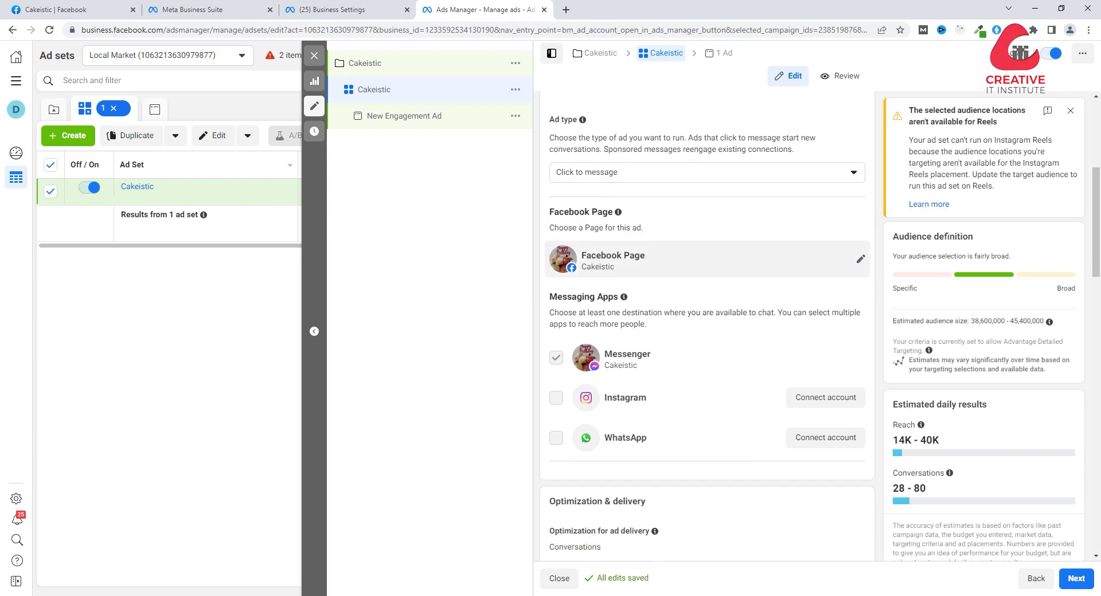
pyautogui.scroll(-6, 705, 259)
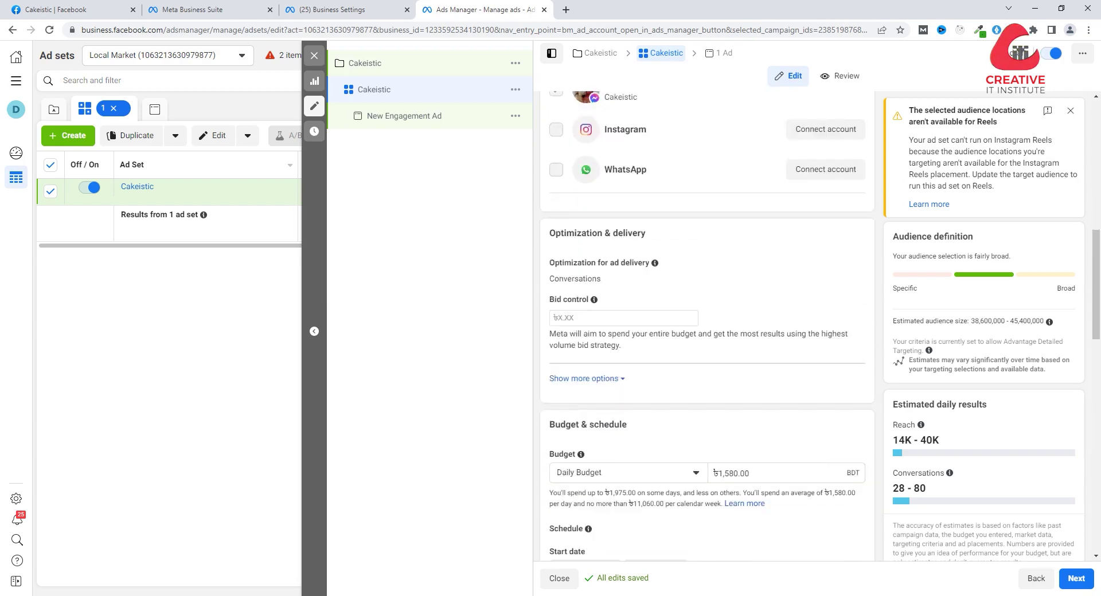
# Step: Keep the ad set on Daily Budget and set the amount to 200 BDT
pyautogui.scroll(-2, 705, 330)
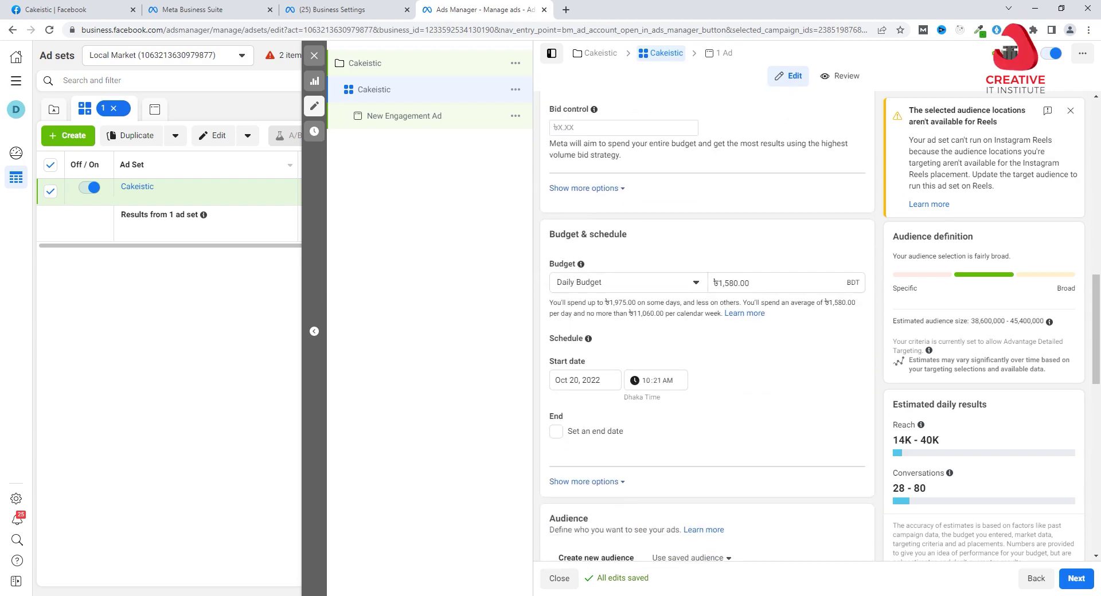
pyautogui.click(628, 282)
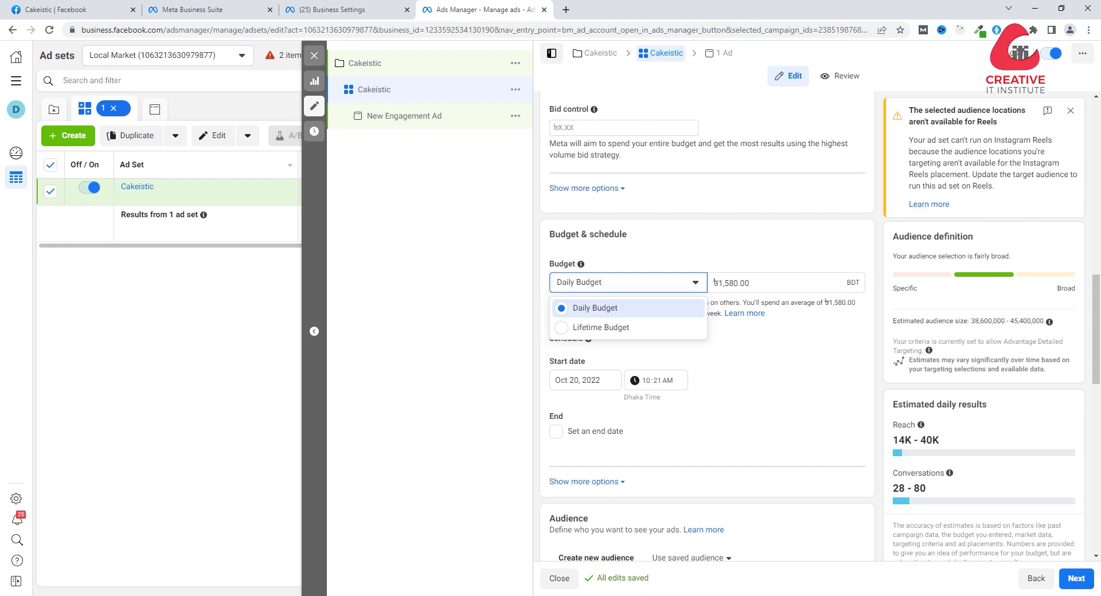
pyautogui.press('Escape')
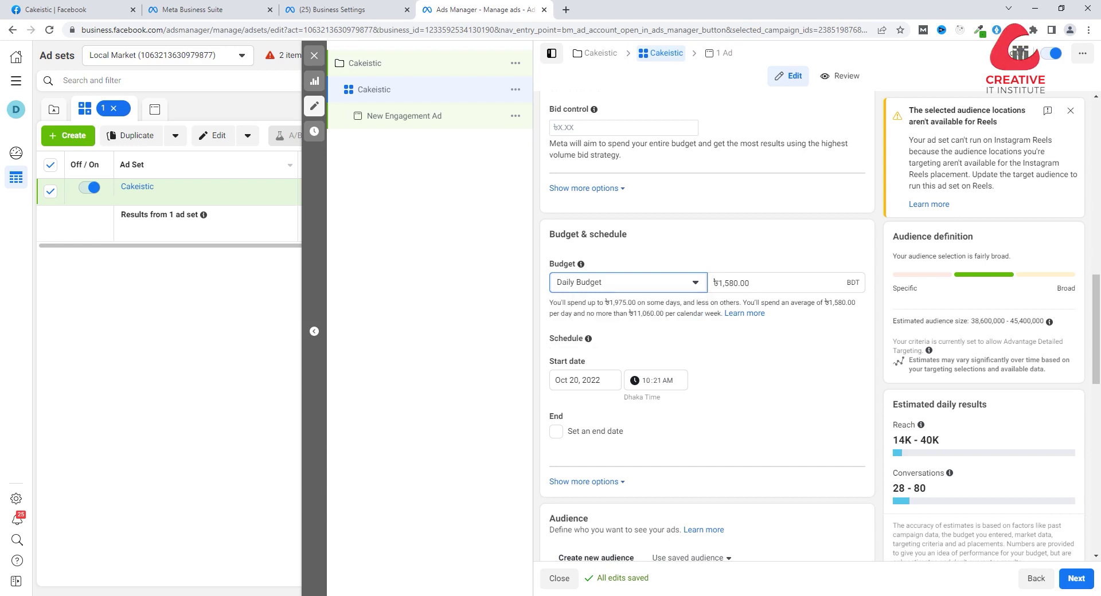
pyautogui.click(738, 283)
pyautogui.press('BackSpace')
pyautogui.press('BackSpace')
pyautogui.press('BackSpace')
pyautogui.press('BackSpace')
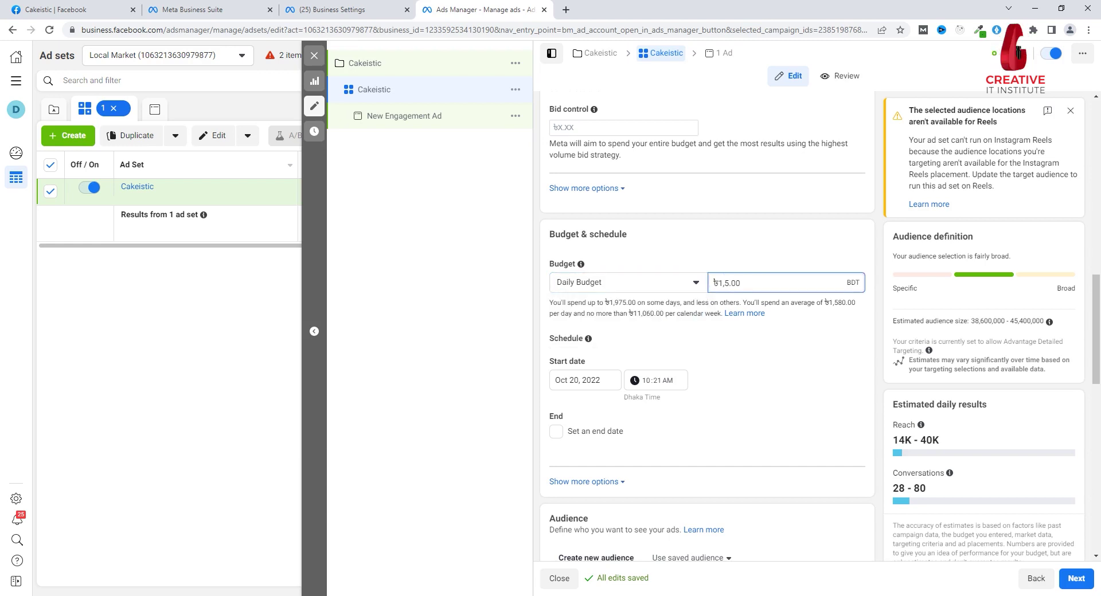
pyautogui.press('BackSpace')
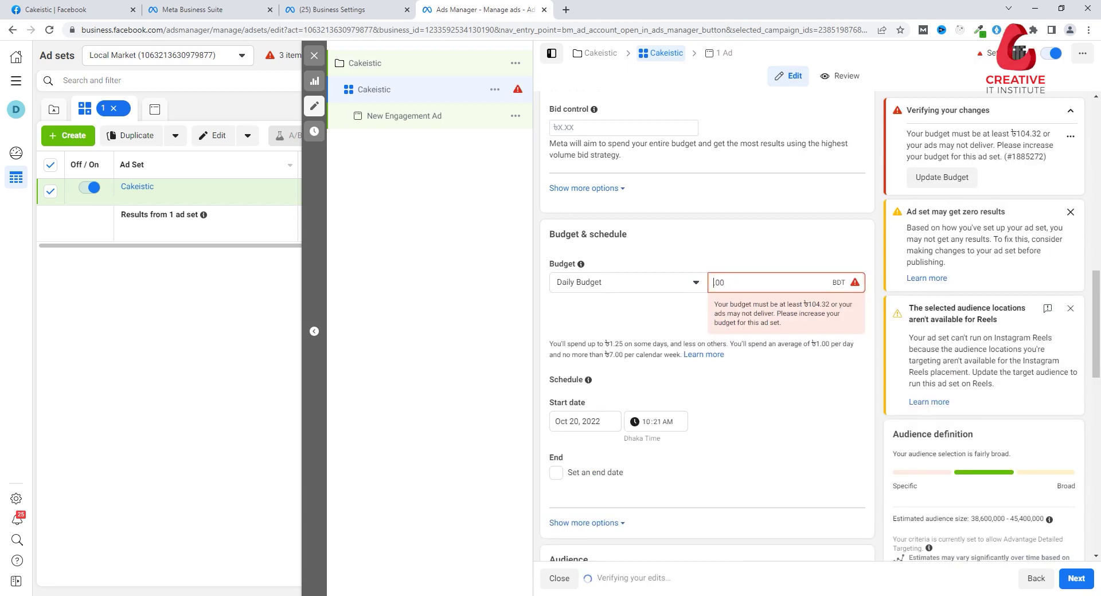
pyautogui.write('200')
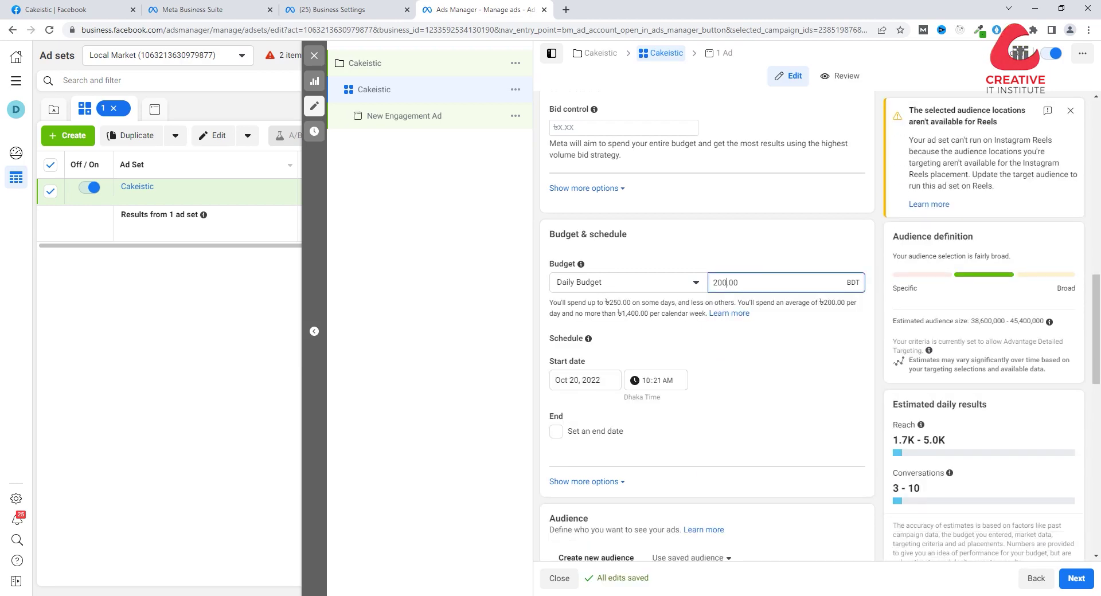
# Step: Schedule the ad set to start on Oct 21, 2022 and end on Oct 27, 2022 at 11:55 PM
pyautogui.click(585, 380)
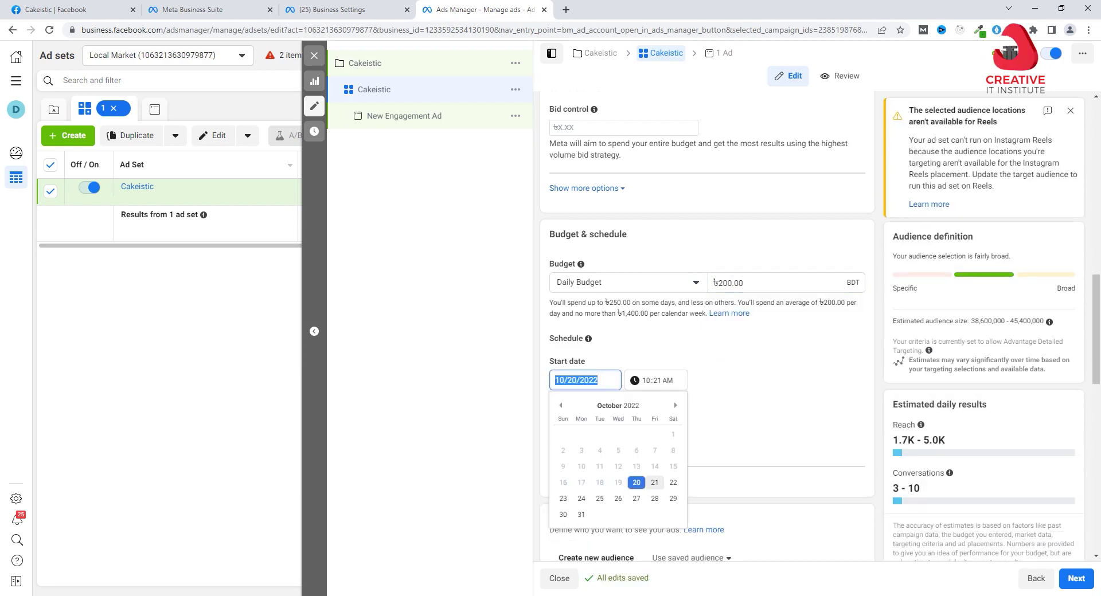
pyautogui.click(654, 482)
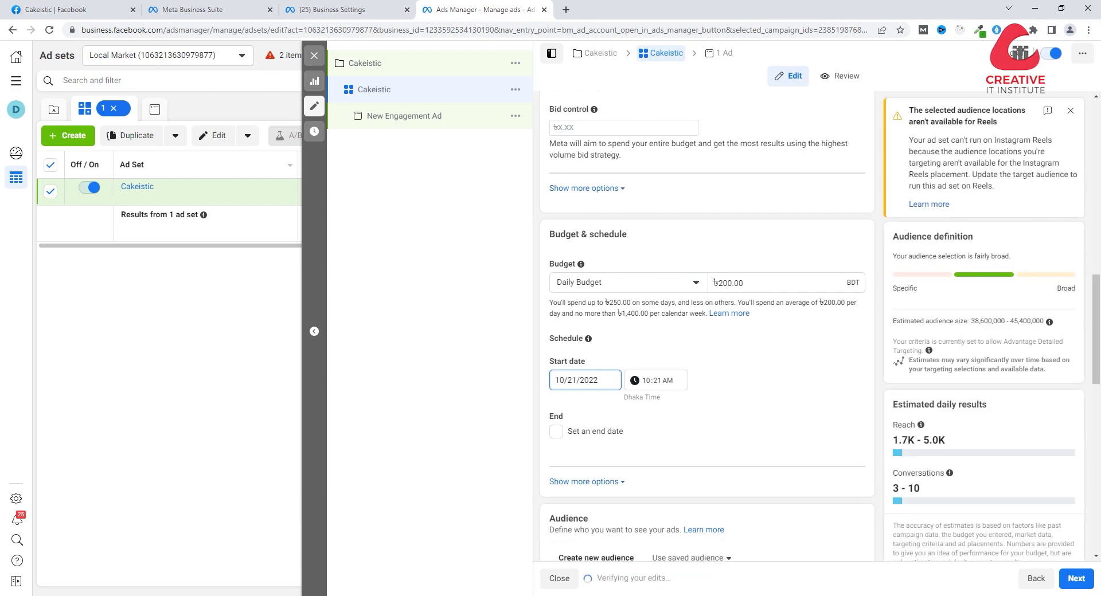
pyautogui.click(556, 431)
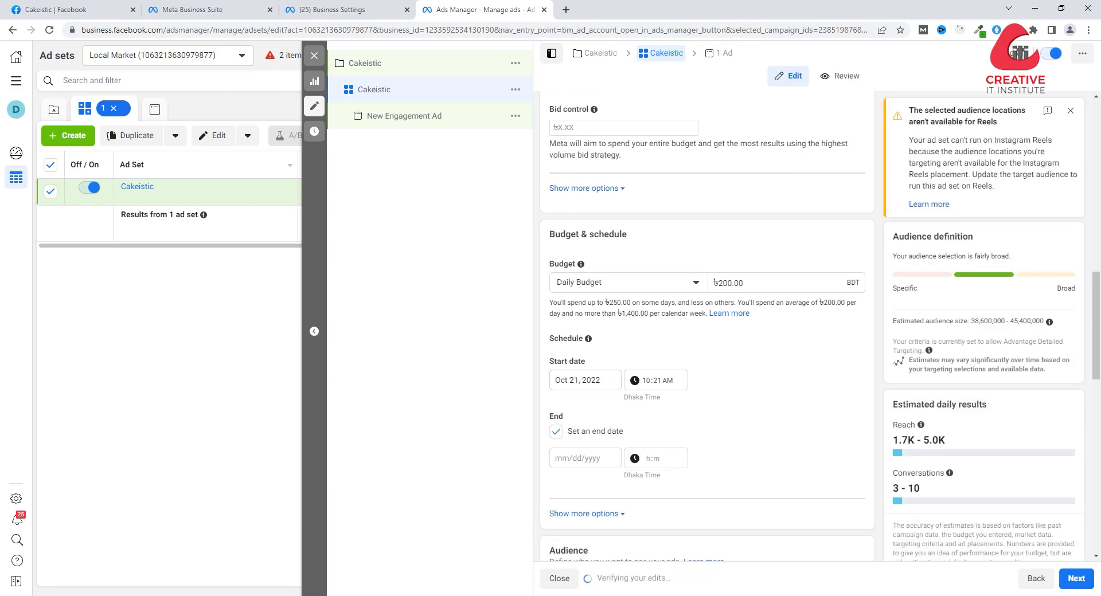
pyautogui.click(585, 458)
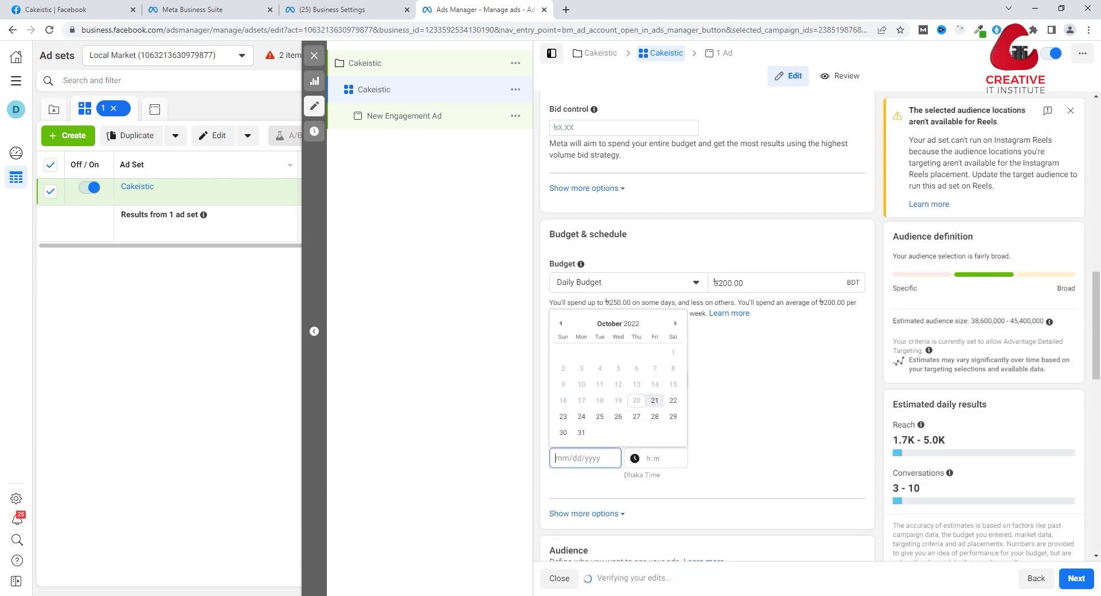
pyautogui.click(637, 417)
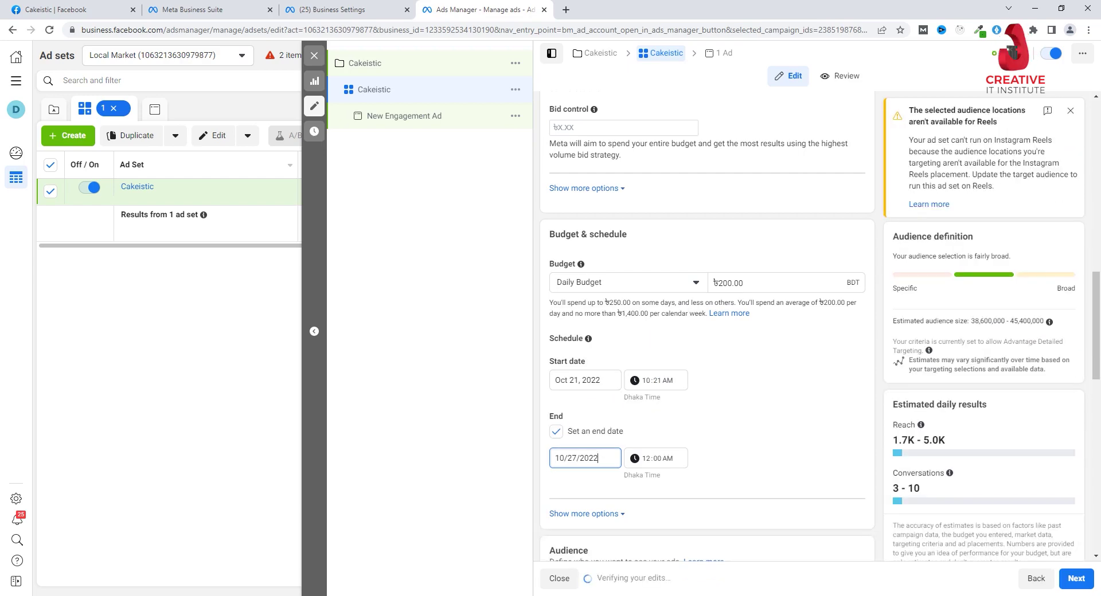
pyautogui.press('Tab')
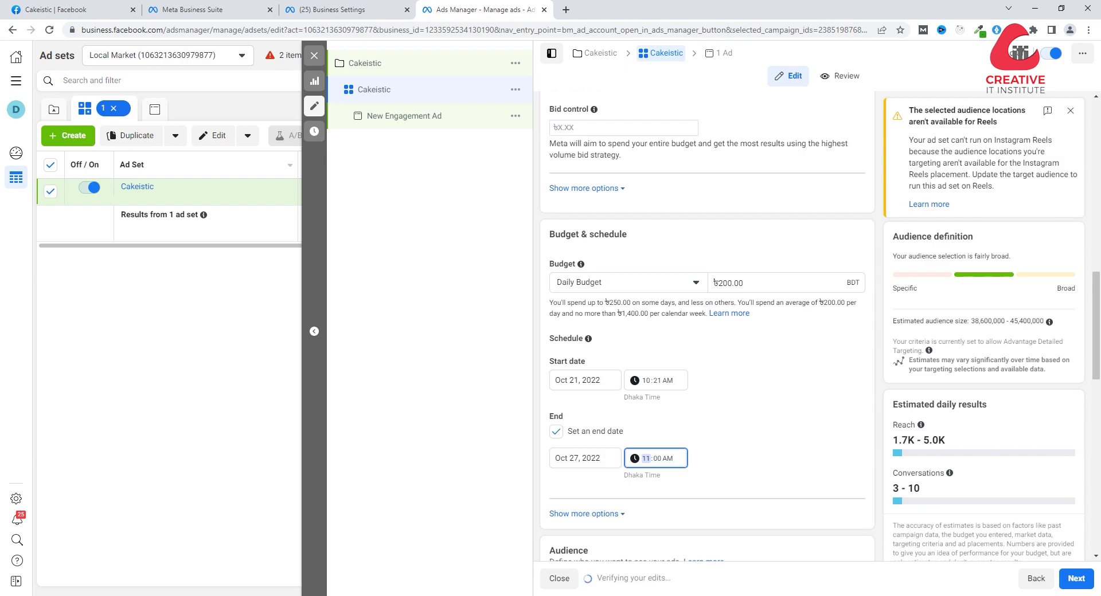
pyautogui.press('Tab')
pyautogui.press('Tab')
# Step: Set the ad set's start time to 5:00 PM
pyautogui.click(646, 380)
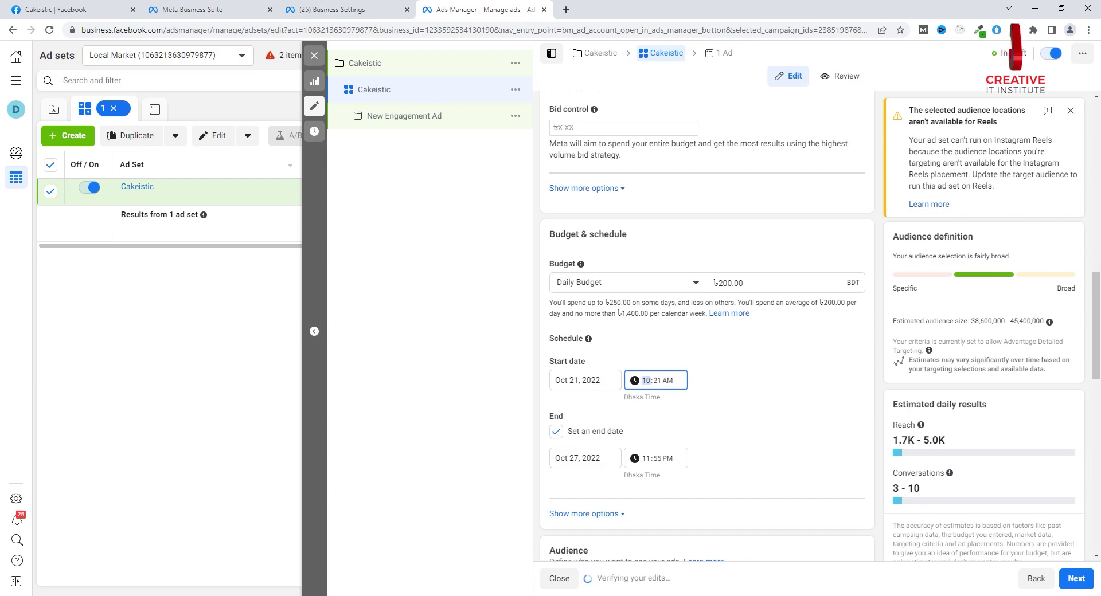
pyautogui.write('5')
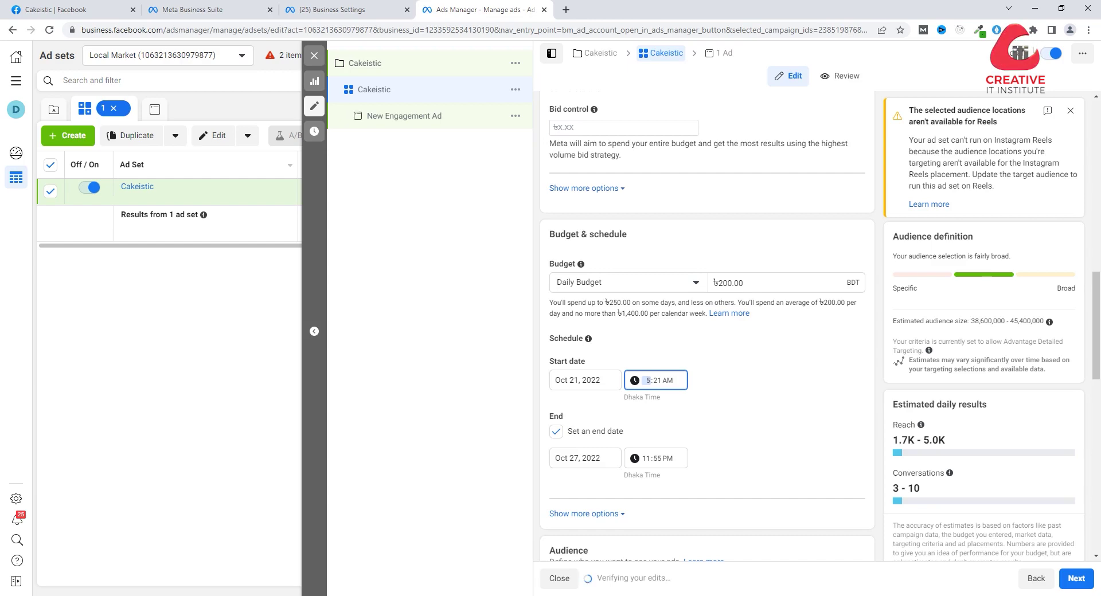
pyautogui.write('00p')
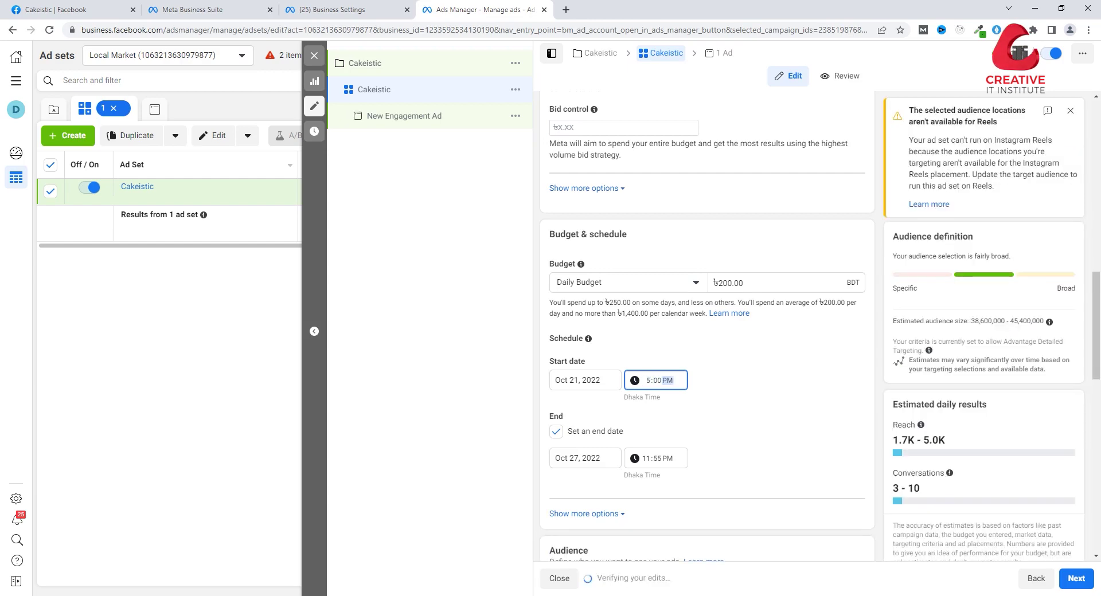
# Step: Set the audience's included location to the city of Dhaka, Dhaka Division
pyautogui.scroll(-8, 647, 479)
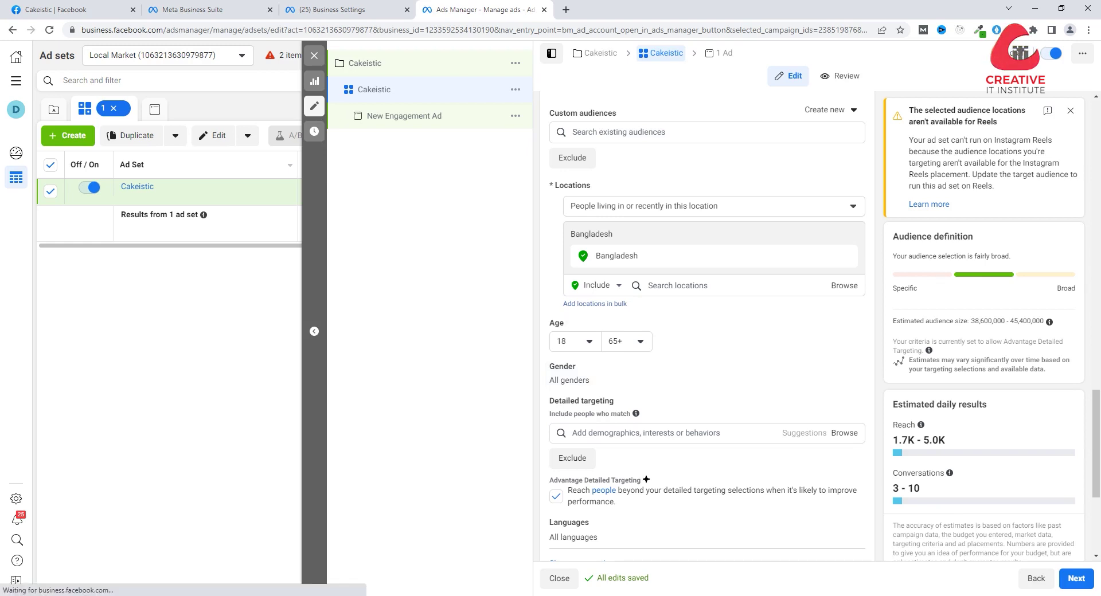
pyautogui.click(648, 286)
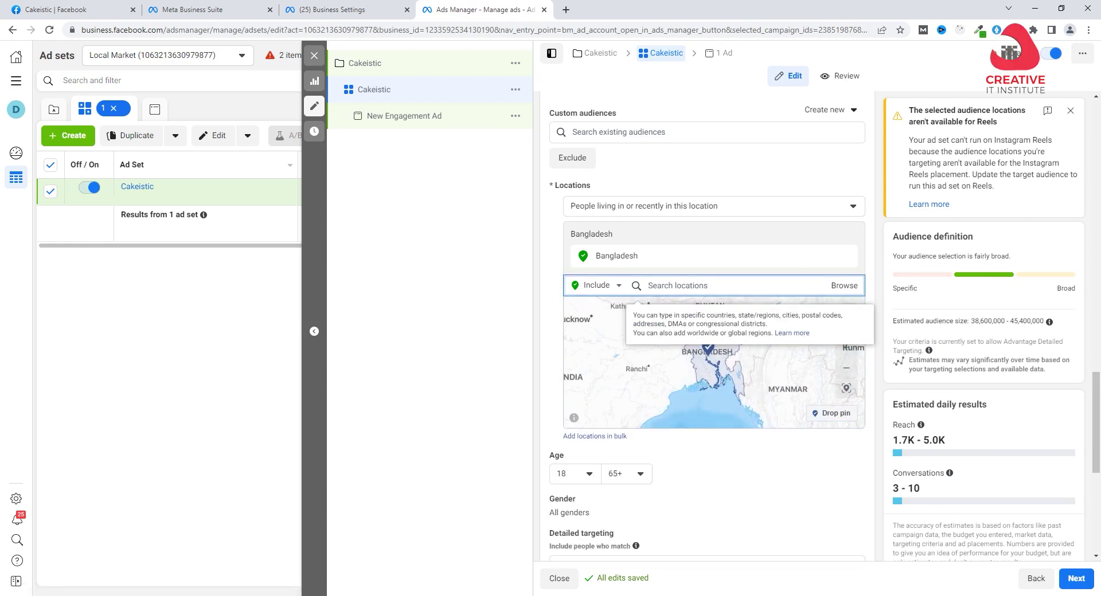
pyautogui.write('dhaka')
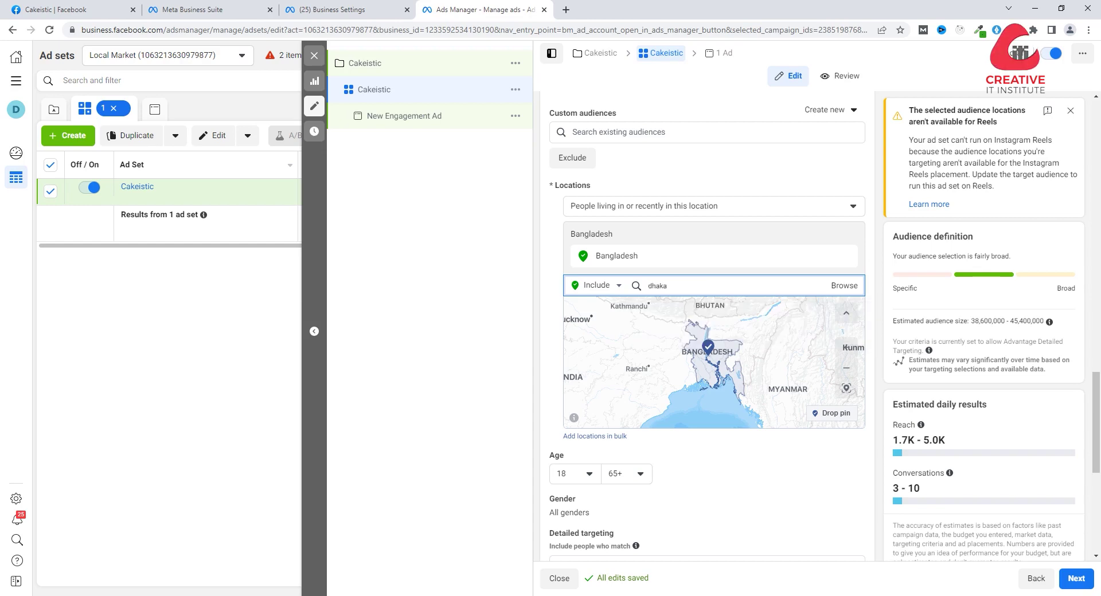
pyautogui.press('Return')
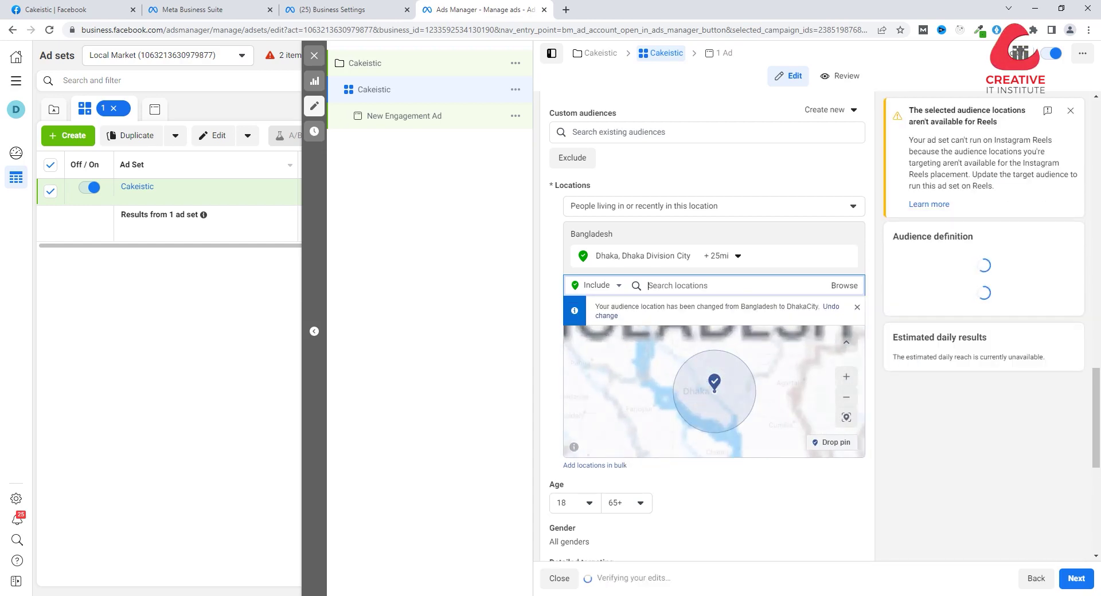
# Step: Include Gulshan, Dhaka, Dhaka Division, Bangladesh as a target location for the audience
pyautogui.write('g')
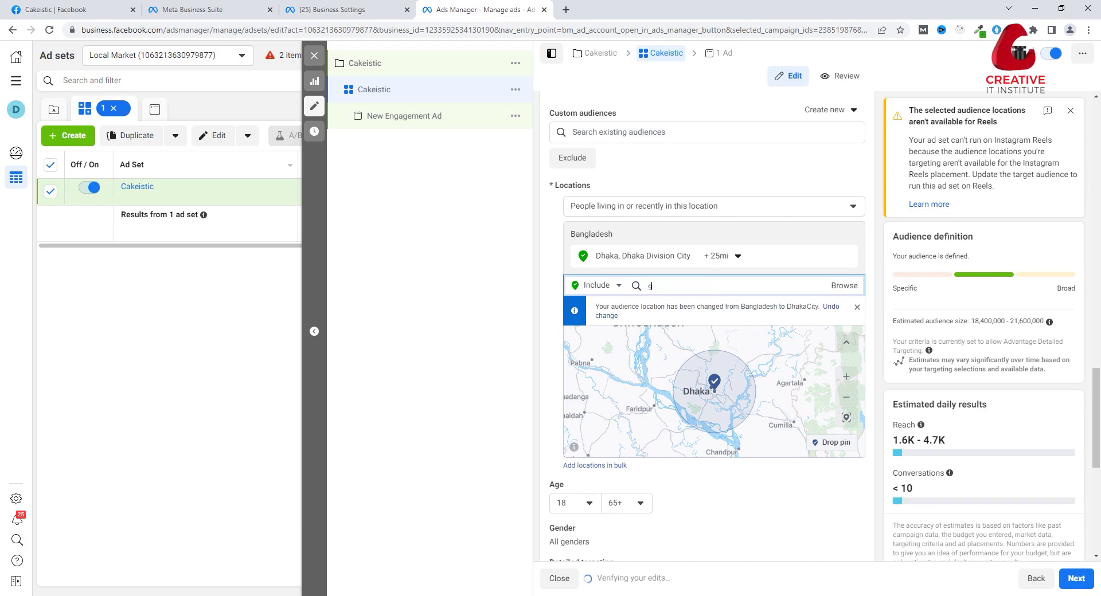
pyautogui.write('uls')
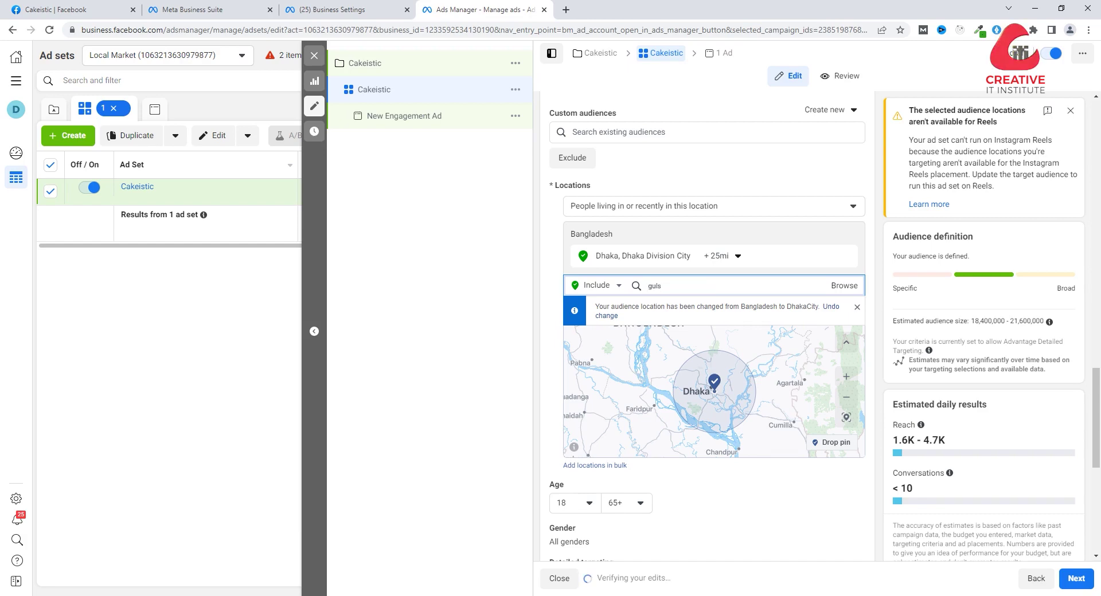
pyautogui.write('han')
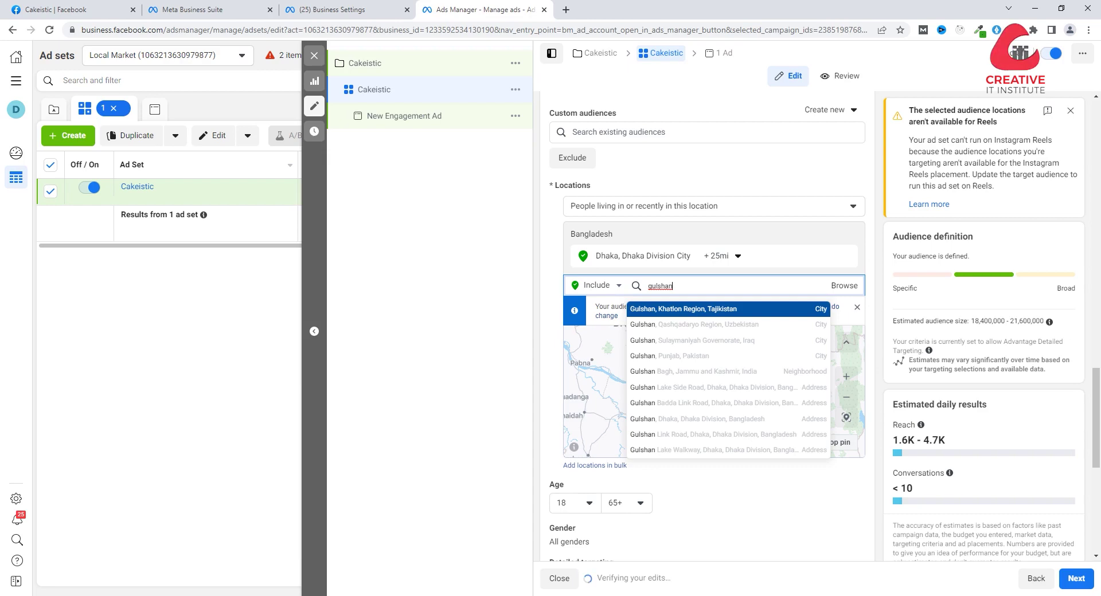
pyautogui.press('Down')
pyautogui.press('Down')
pyautogui.press('Down')
pyautogui.press('Down')
pyautogui.press('Down')
pyautogui.press('Down')
pyautogui.press('Down')
pyautogui.press('Return')
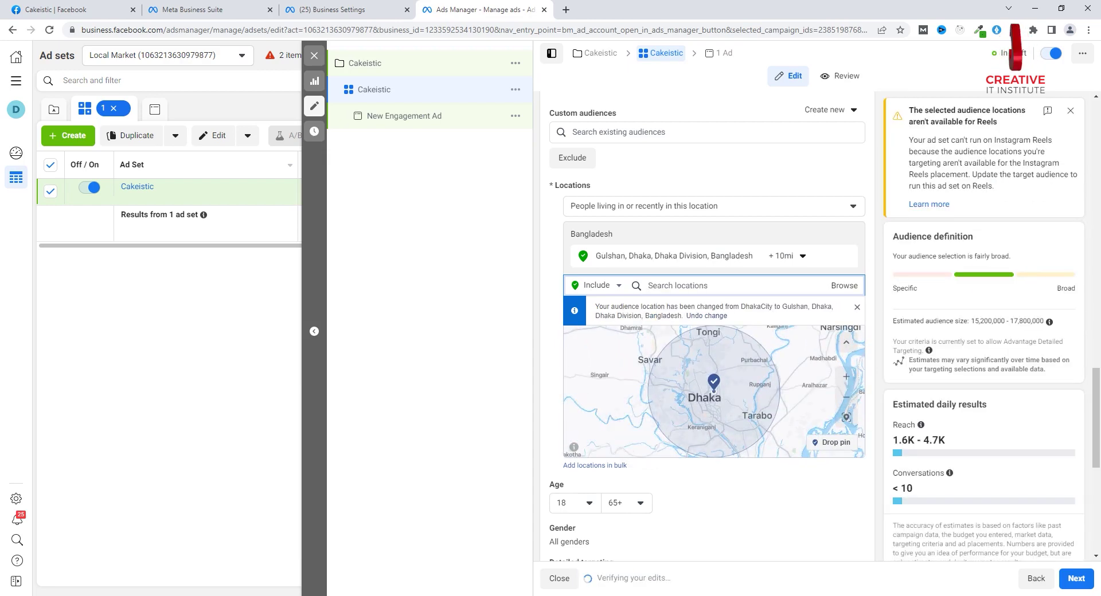
# Step: Include Banani, Dhaka, Dhaka Division, Bangladesh in the audience's target locations
pyautogui.write('BA')
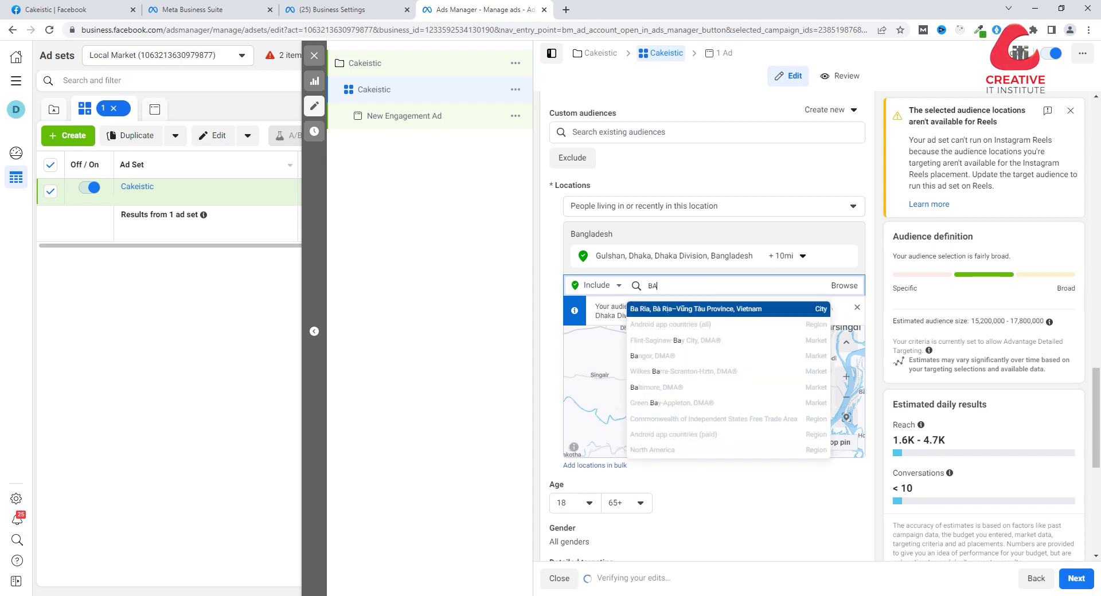
pyautogui.write('anar')
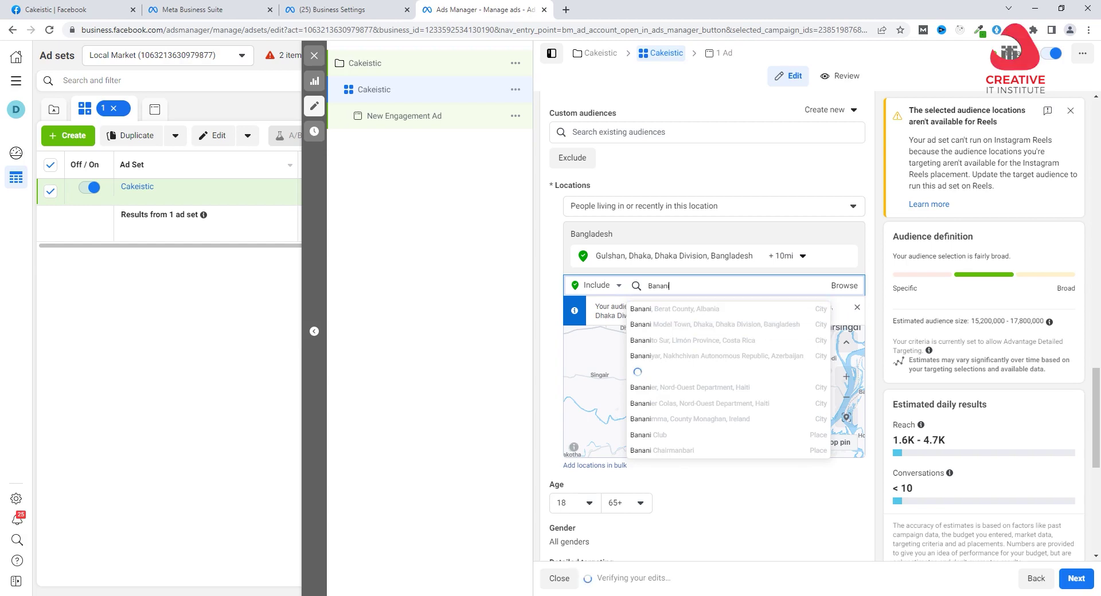
pyautogui.write(', dhaka')
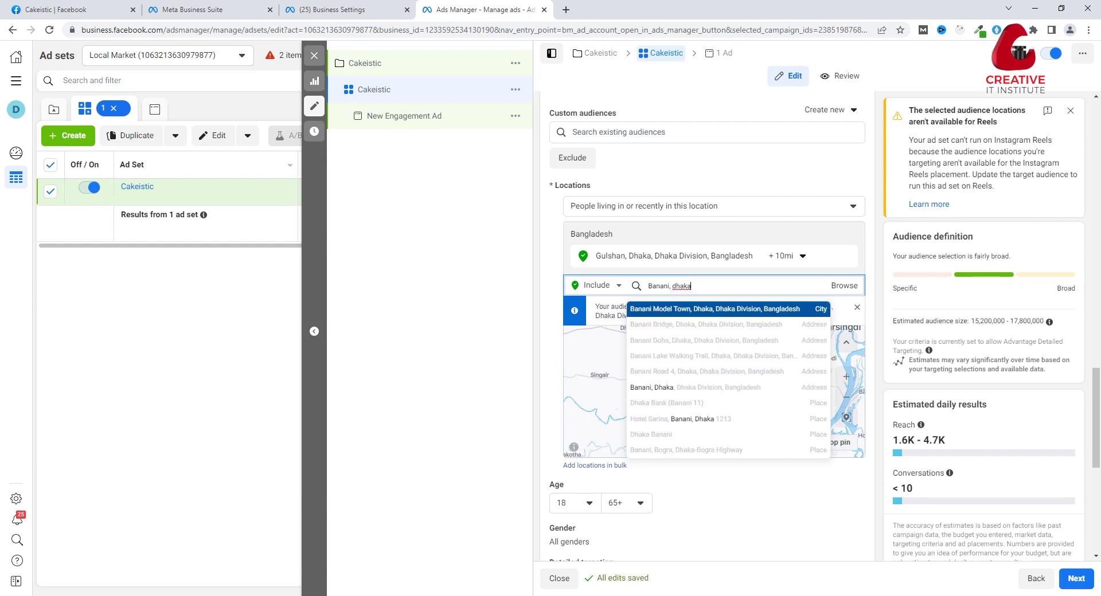
pyautogui.press('Down')
pyautogui.press('Down')
pyautogui.press('Down')
pyautogui.press('Down')
pyautogui.press('Down')
pyautogui.press('Return')
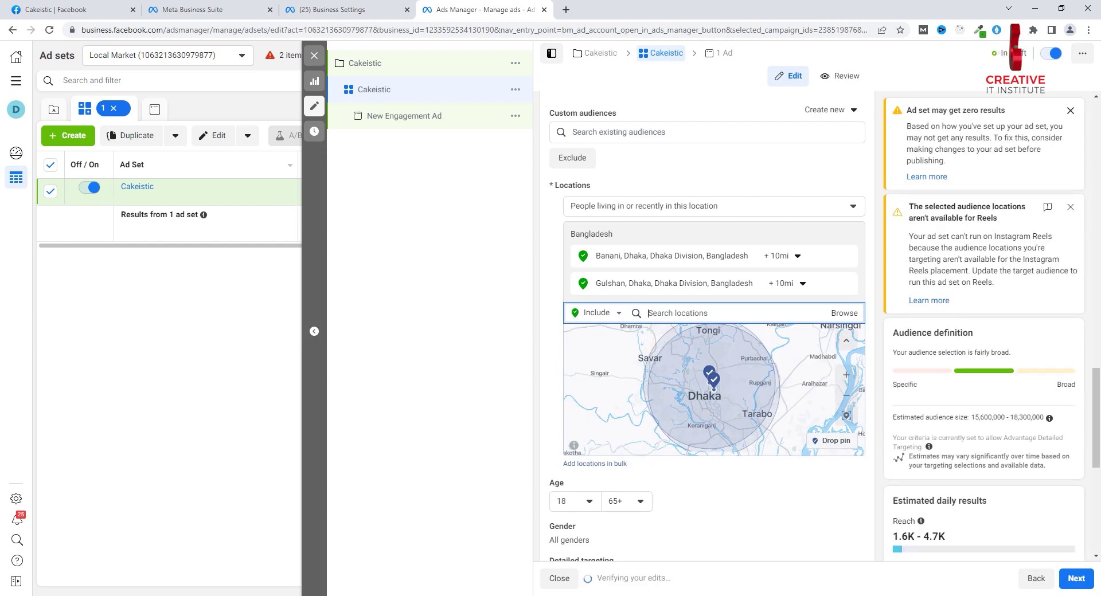
# Step: Include the place Dhanmondi in the audience's target locations
pyautogui.write('Dha')
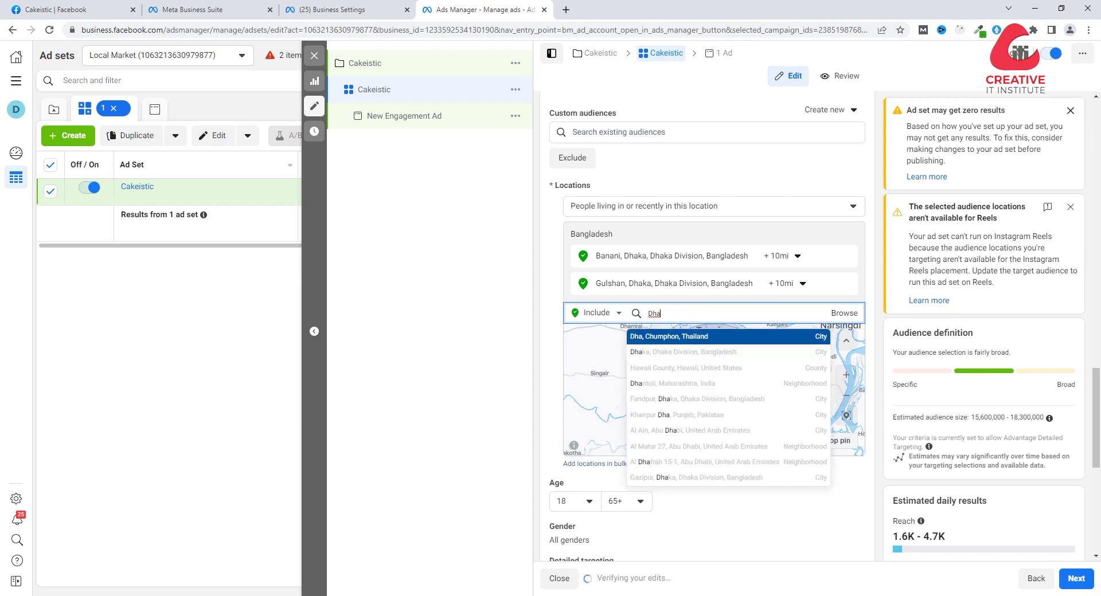
pyautogui.write('nmond')
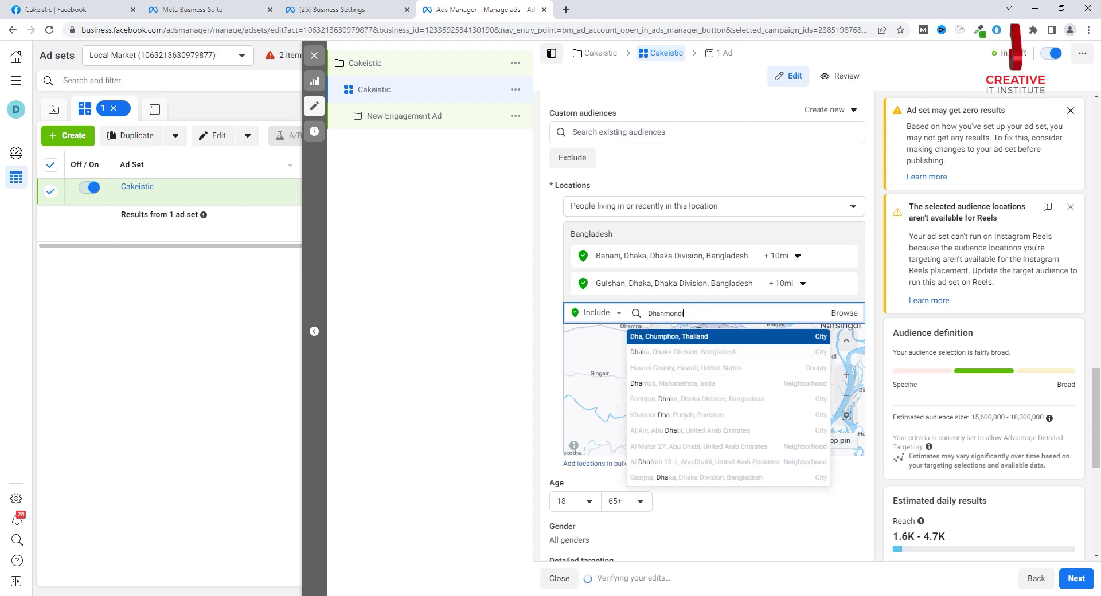
pyautogui.write('i')
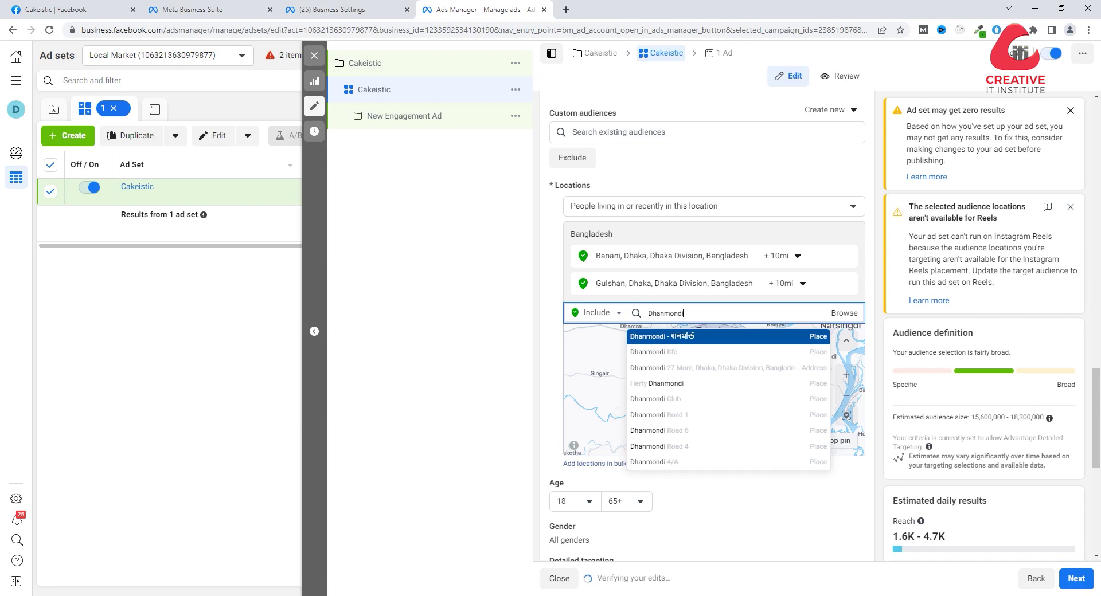
pyautogui.press('Return')
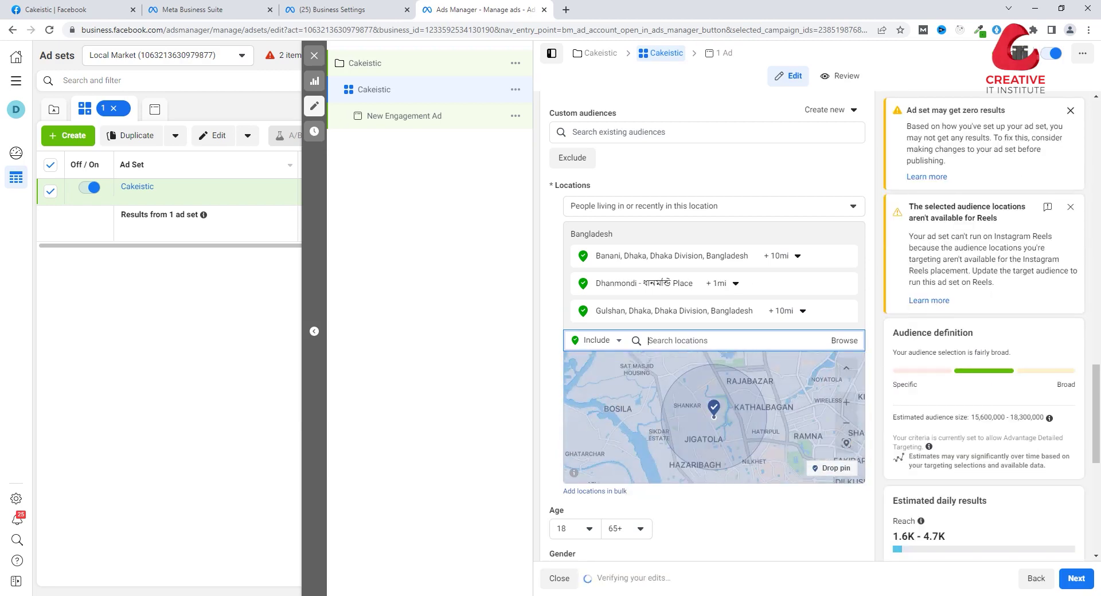
# Step: Exclude a pinned area near Tongi, north of Dhaka, and set its radius to 1 mi
pyautogui.click(596, 340)
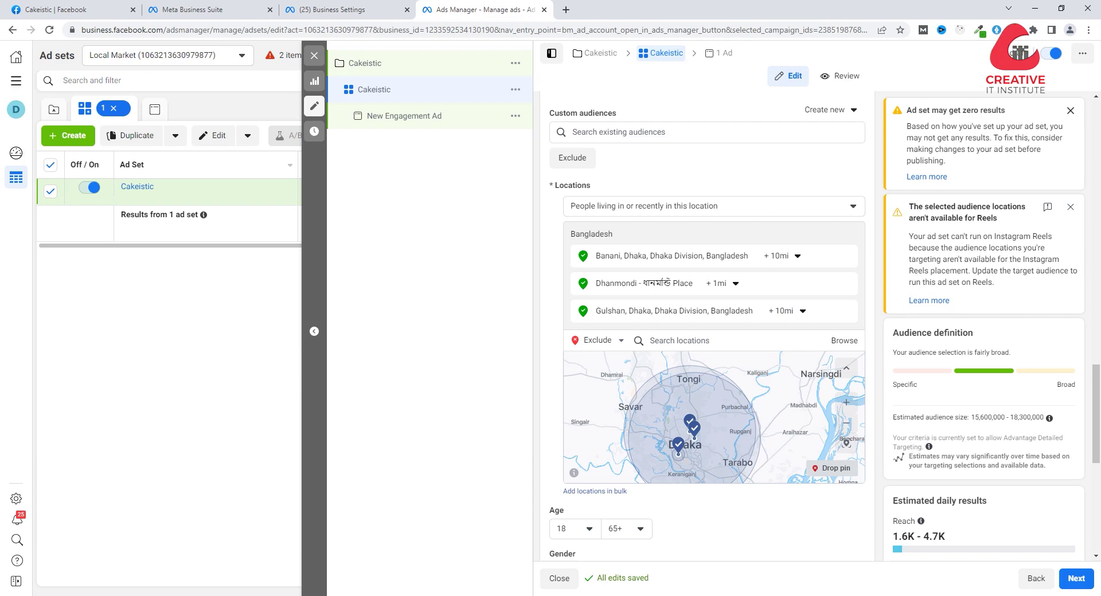
pyautogui.click(831, 467)
pyautogui.click(691, 383)
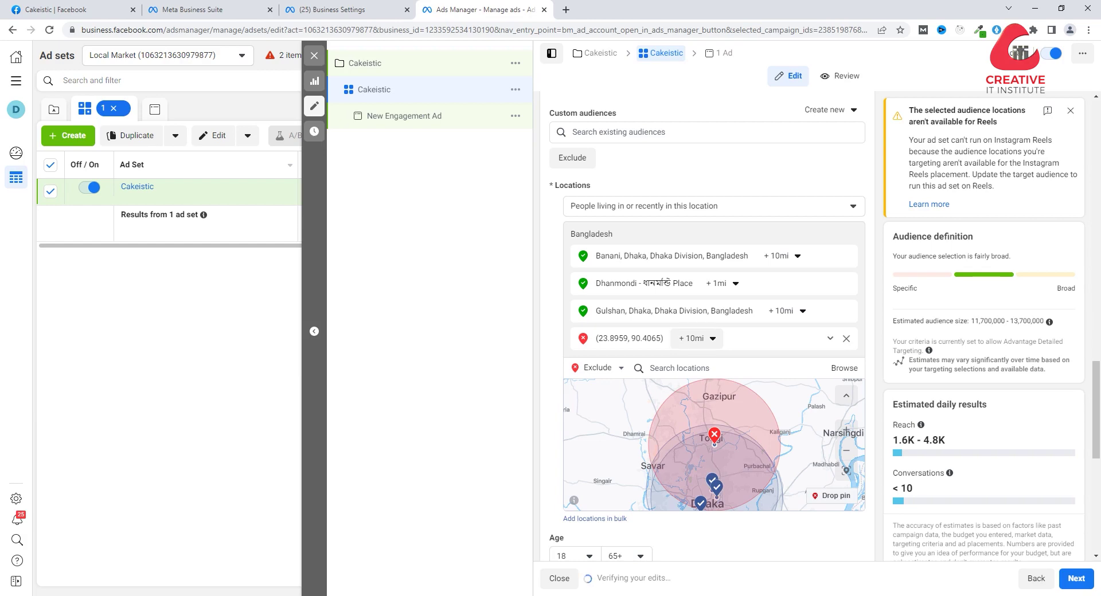
pyautogui.click(696, 338)
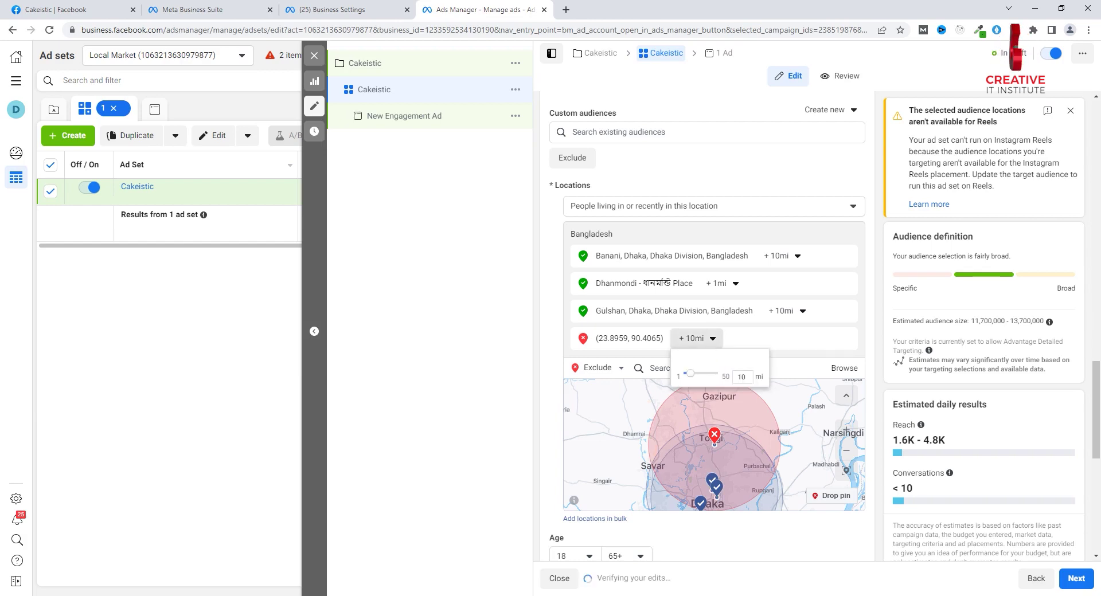
pyautogui.moveTo(691, 373); pyautogui.dragTo(684, 373)
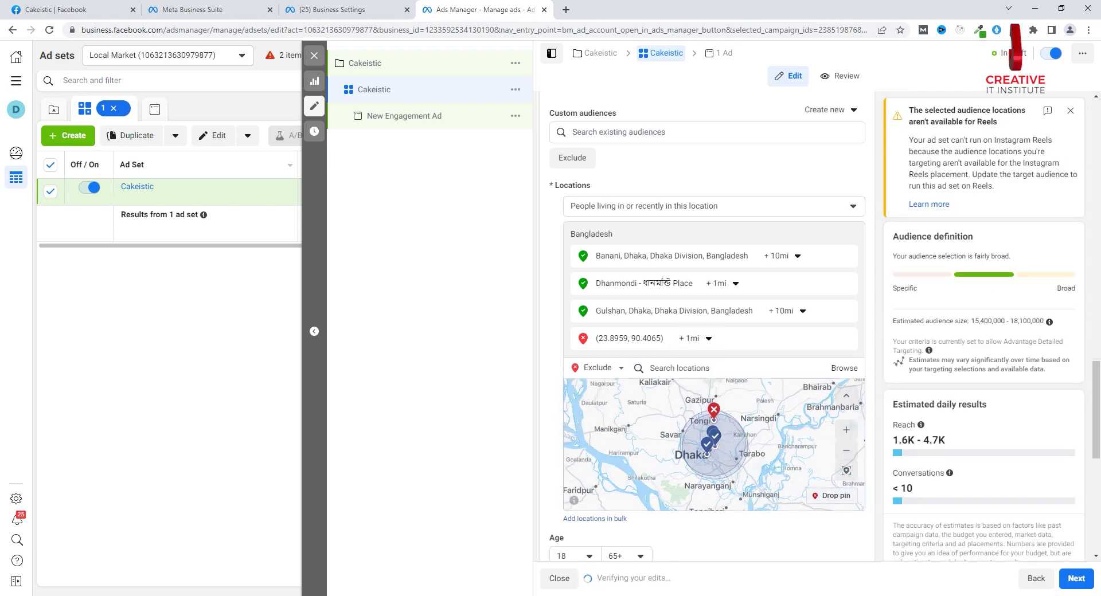
# Step: Set the audience's maximum age to 55
pyautogui.scroll(-6, 582, 241)
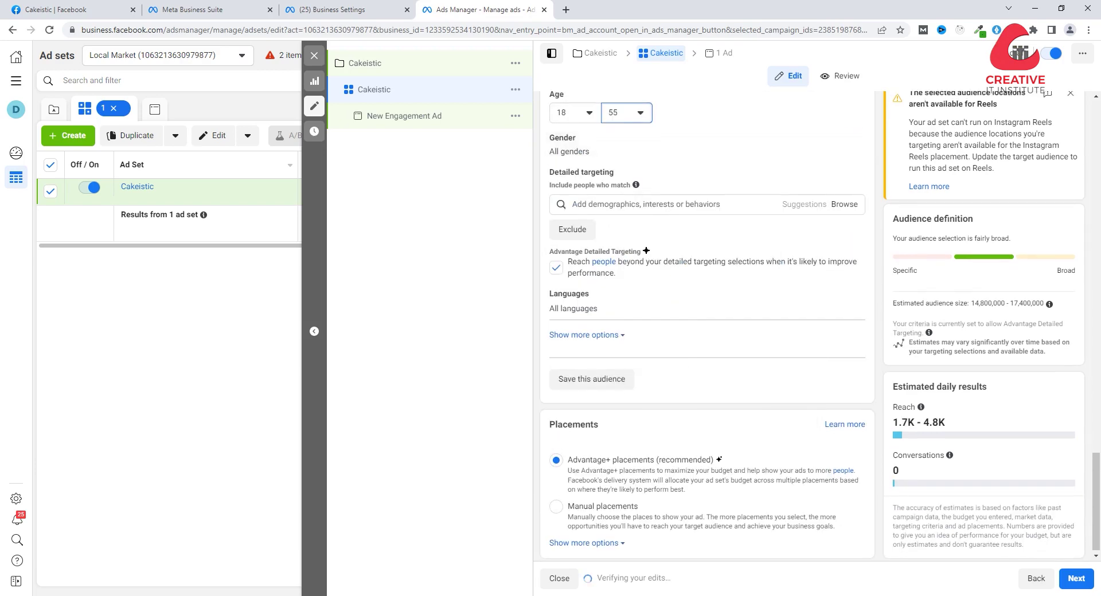
pyautogui.scroll(1, 619, 195)
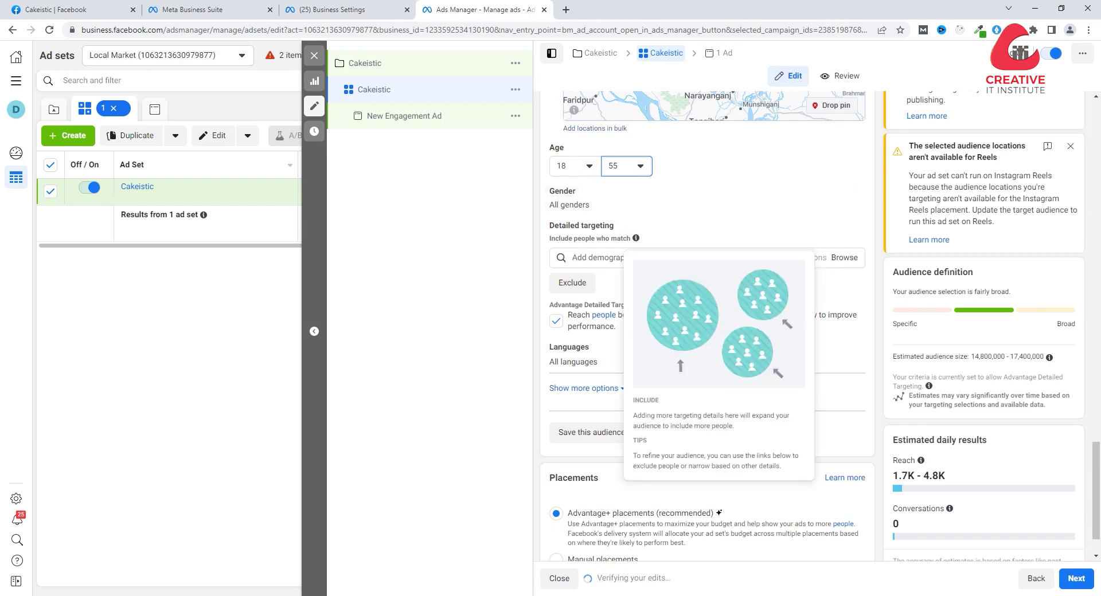
# Step: Search the detailed targeting options for "birthday" and add Birthday in October
pyautogui.scroll(-1, 604, 315)
pyautogui.click(646, 200)
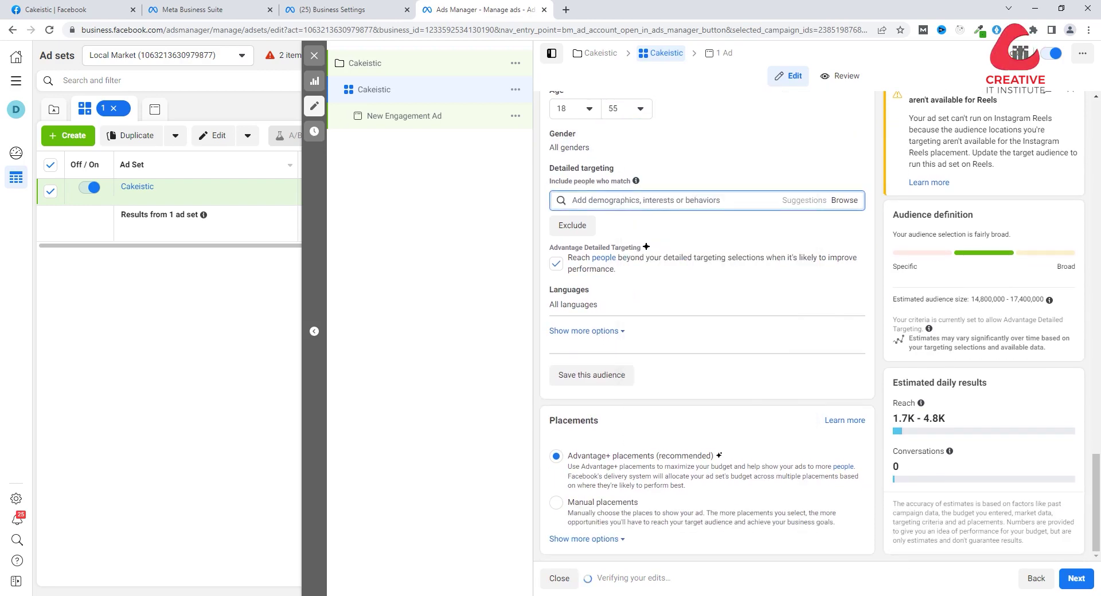
pyautogui.write('birth')
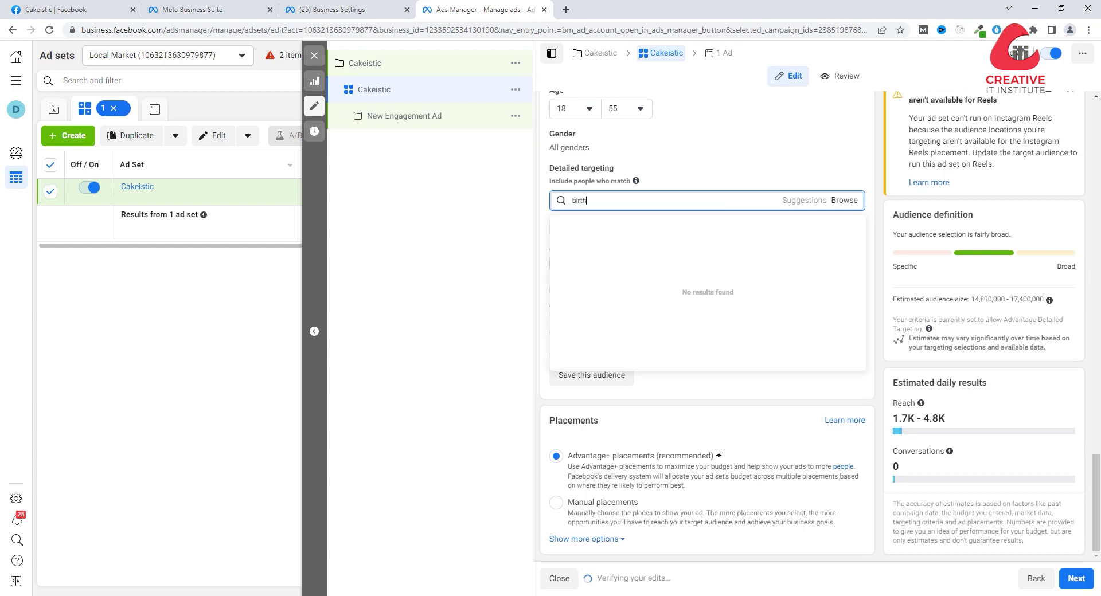
pyautogui.write('day')
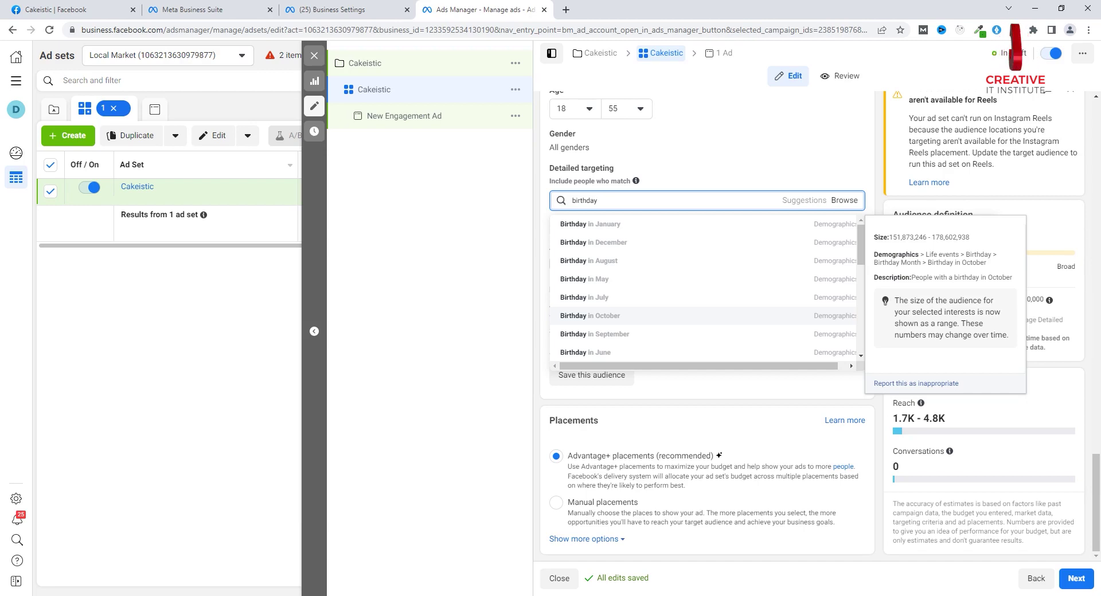
pyautogui.click(589, 315)
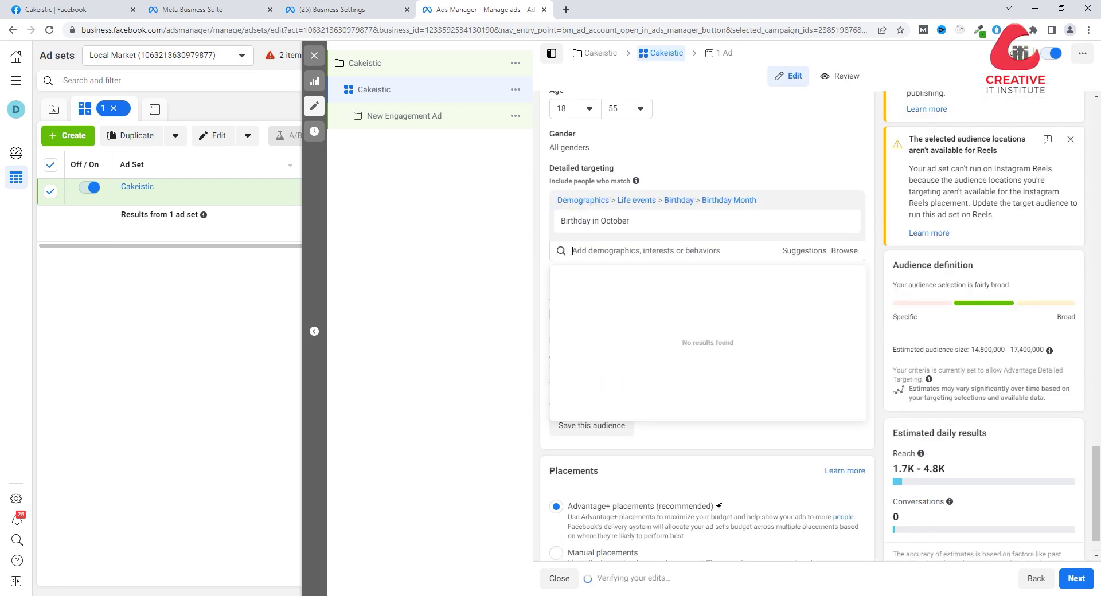
# Step: Search the detailed targeting options for "birthday in november" and add Birthday in November
pyautogui.write('b')
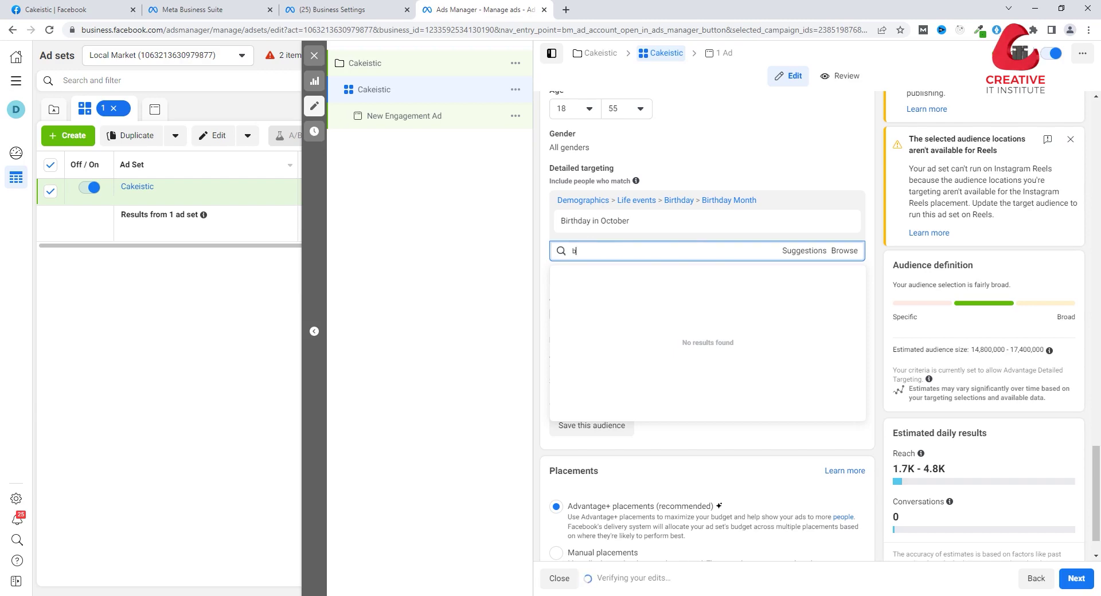
pyautogui.write('ir')
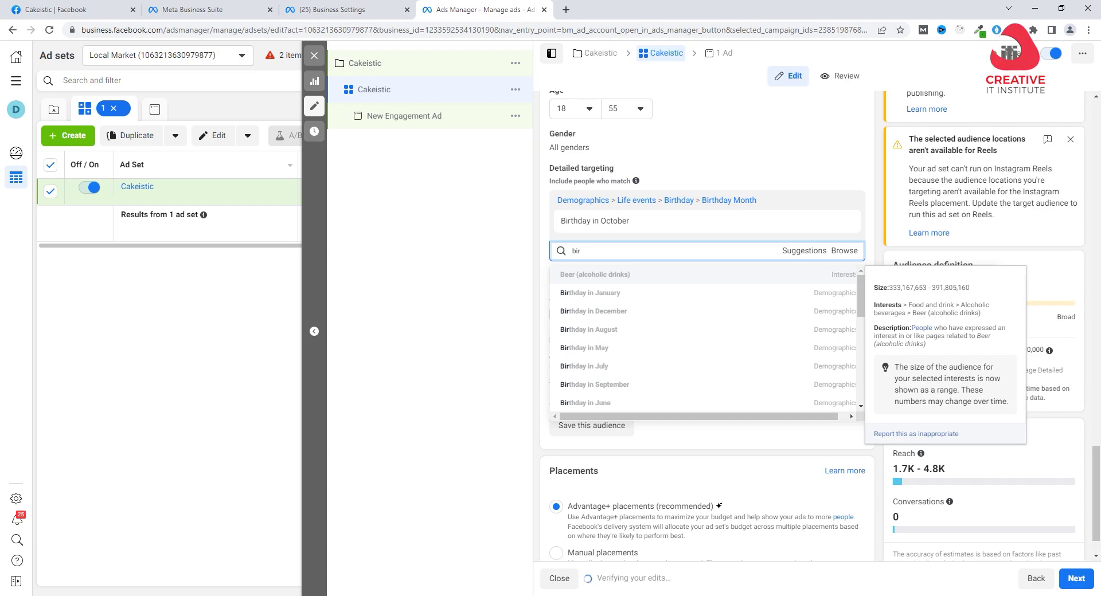
pyautogui.write('thday')
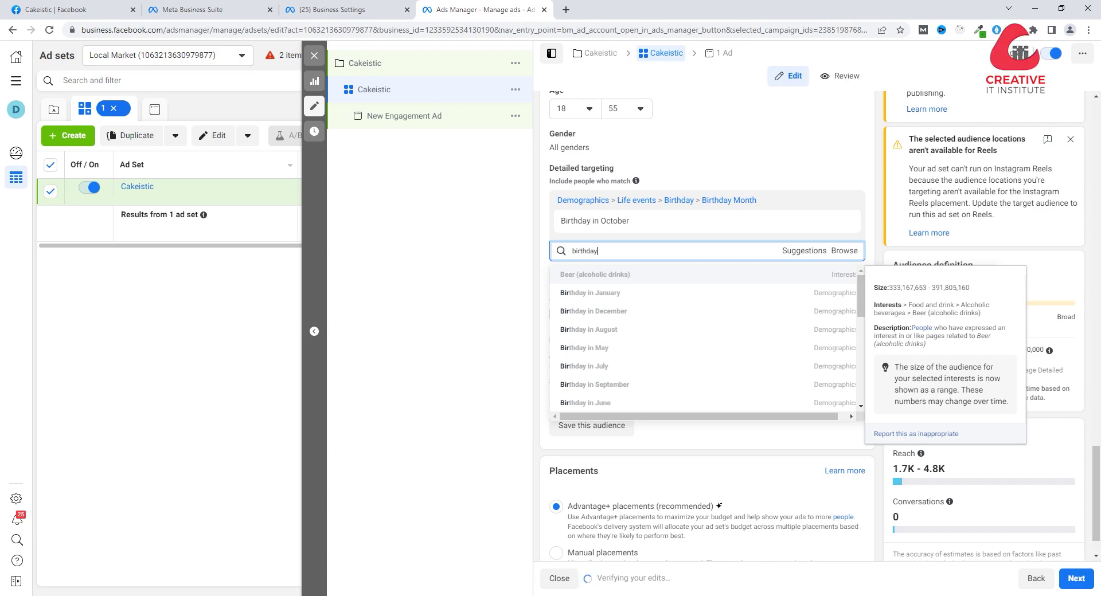
pyautogui.write(' o')
pyautogui.write(' in')
pyautogui.write(' novem')
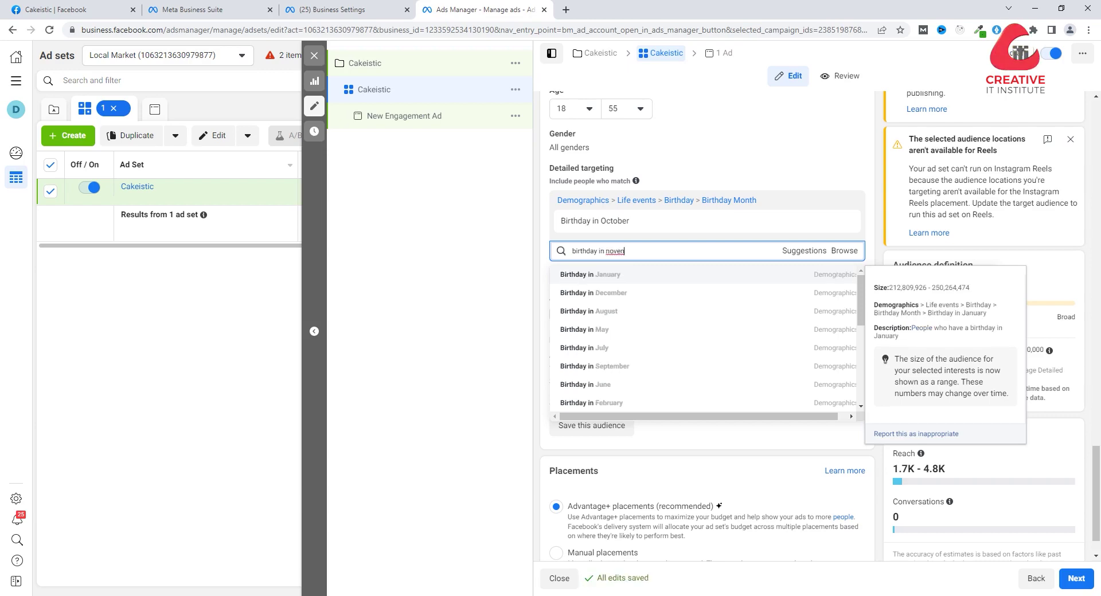
pyautogui.press('BackSpace')
pyautogui.write('m')
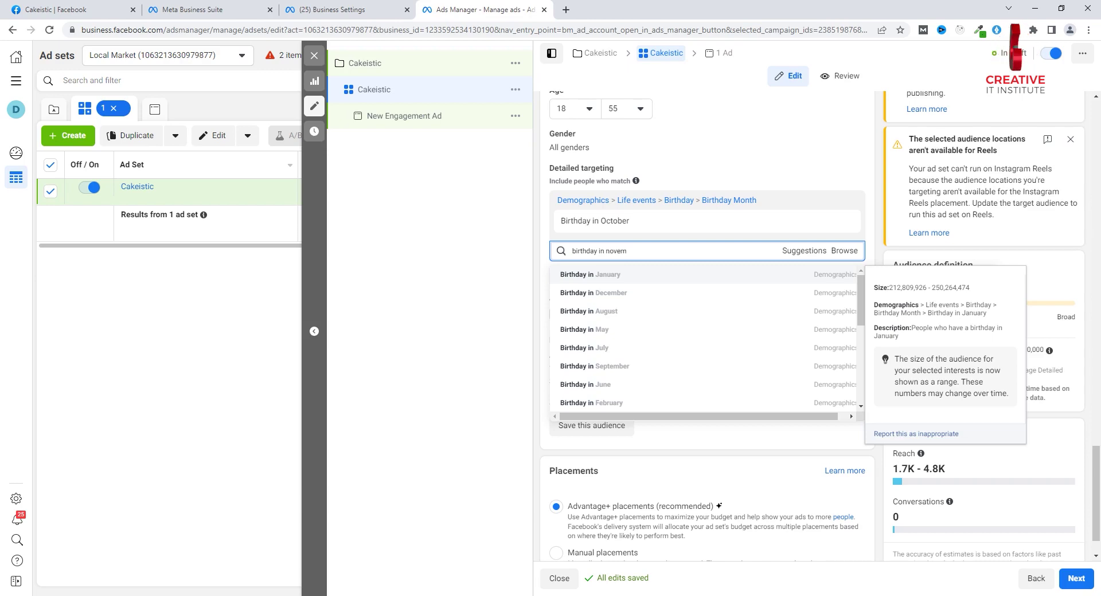
pyautogui.write('ber')
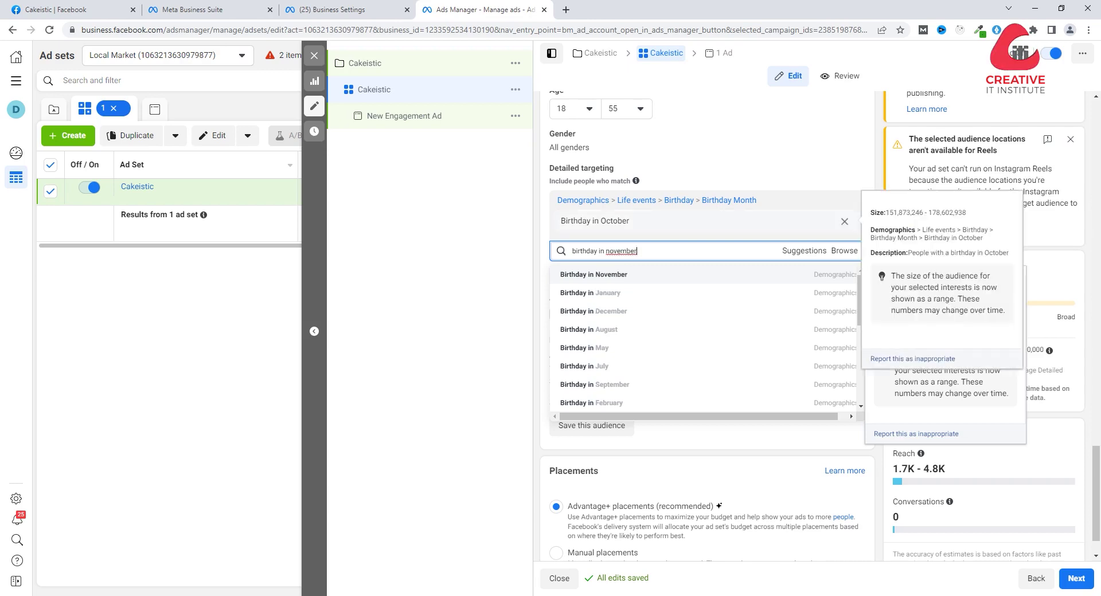
pyautogui.press('Return')
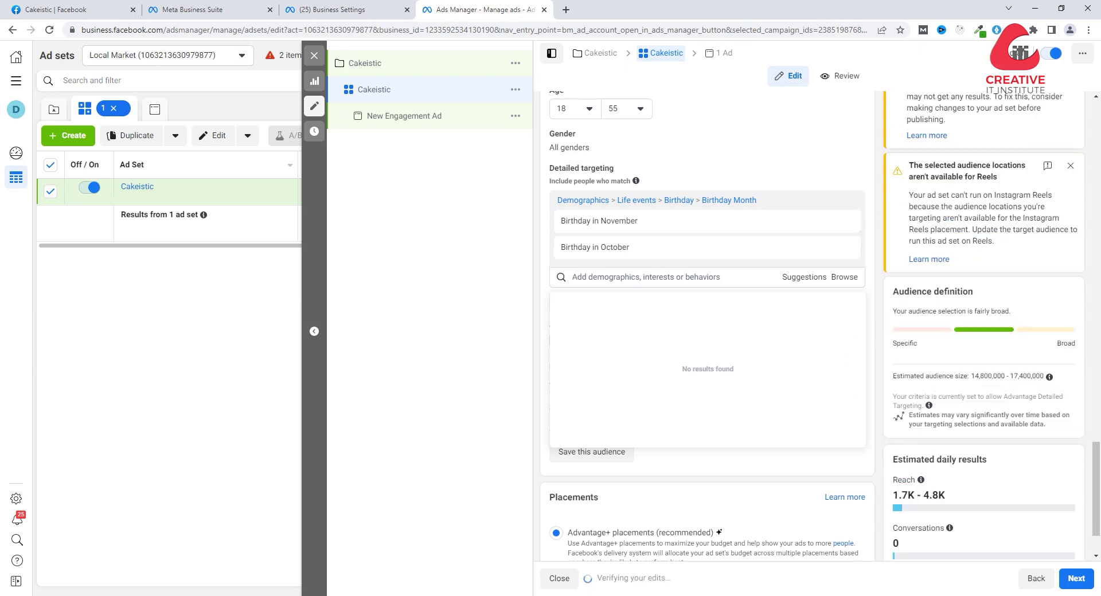
# Step: Search the detailed targeting options for "anniver" and add Anniversary (within 61-90 days)
pyautogui.write('a')
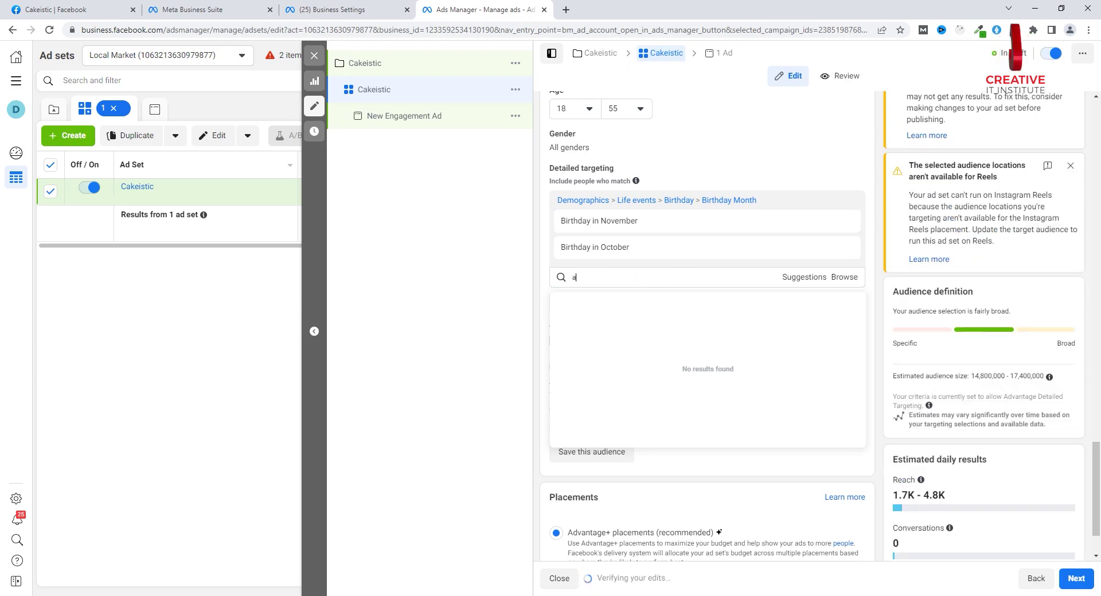
pyautogui.write('n')
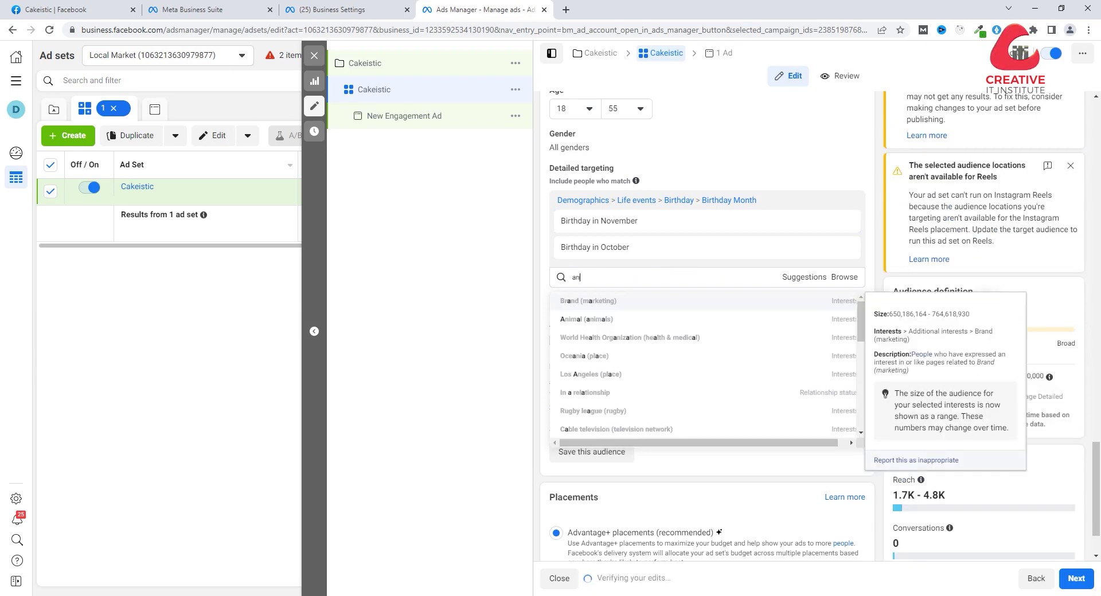
pyautogui.write('niver')
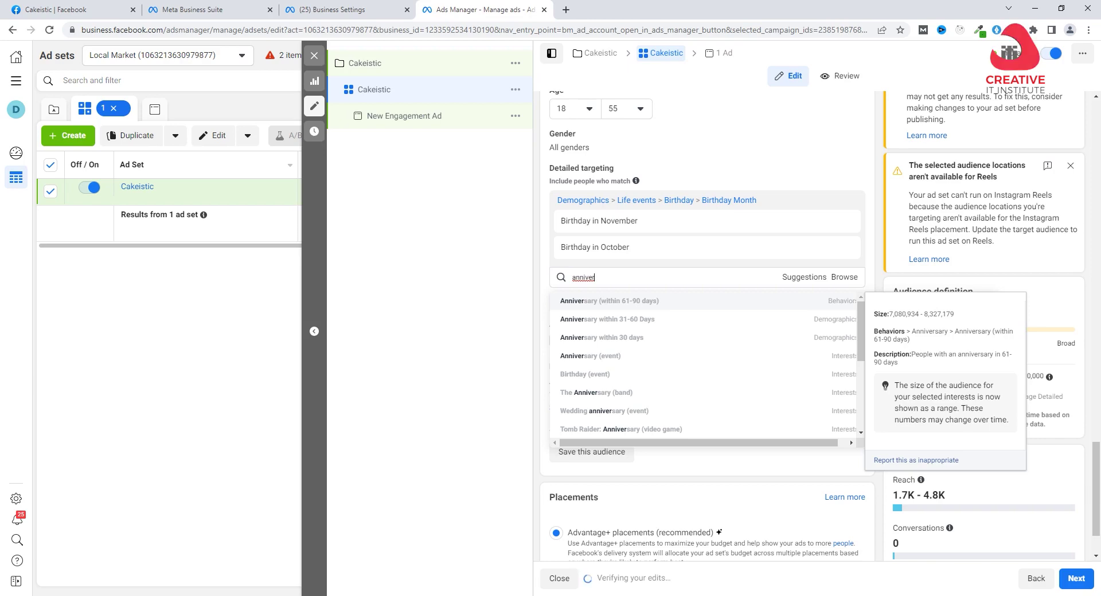
pyautogui.press('Return')
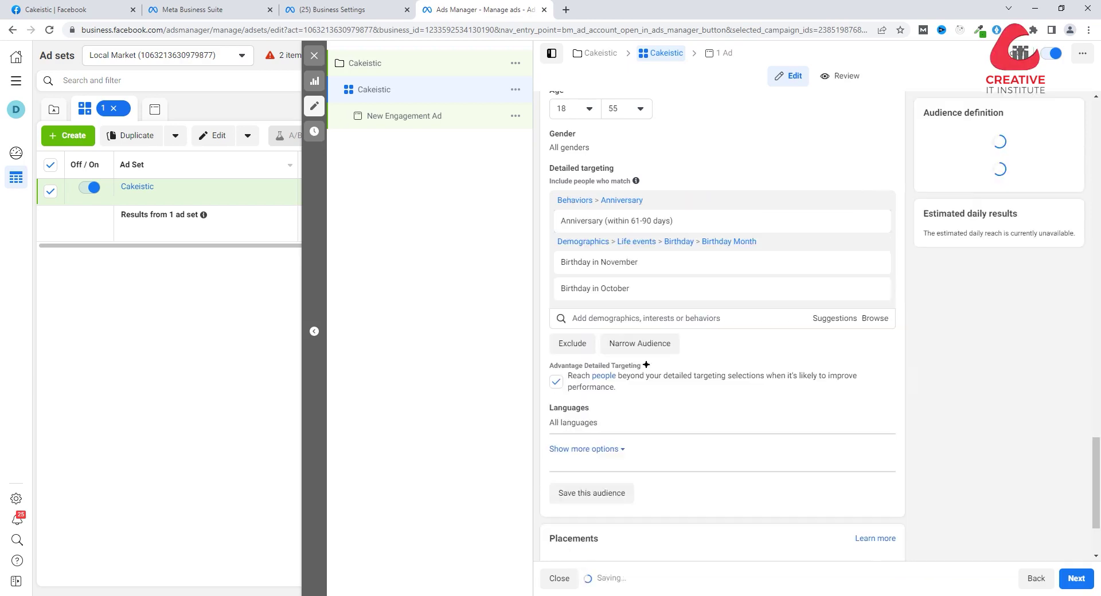
# Step: Add the suggested demographics Birthday in December and Anniversary within 30 days to the detailed targeting
pyautogui.press('Down')
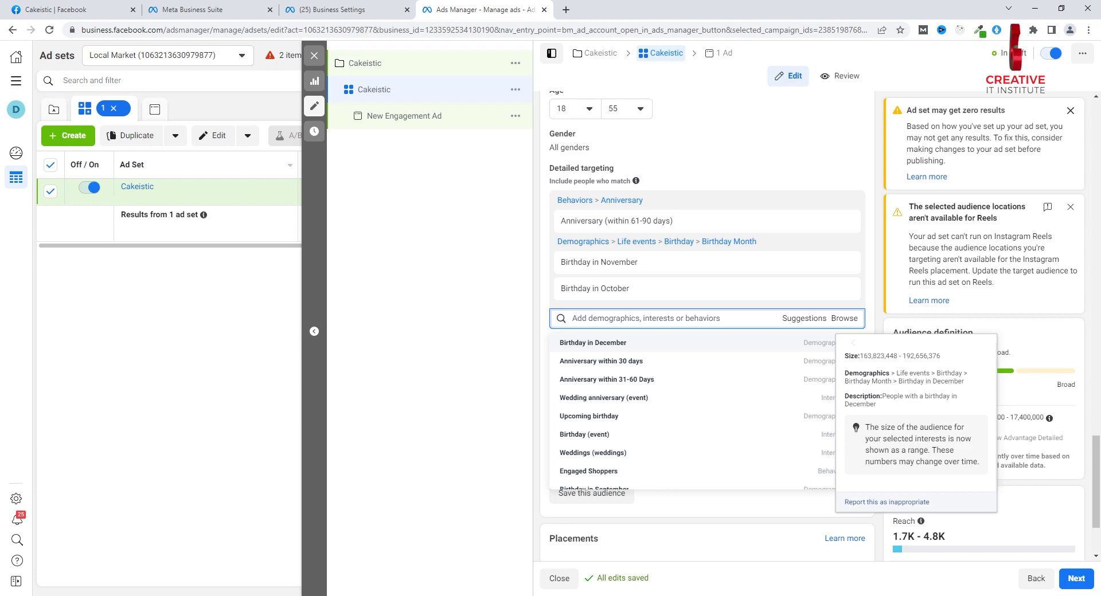
pyautogui.press('Return')
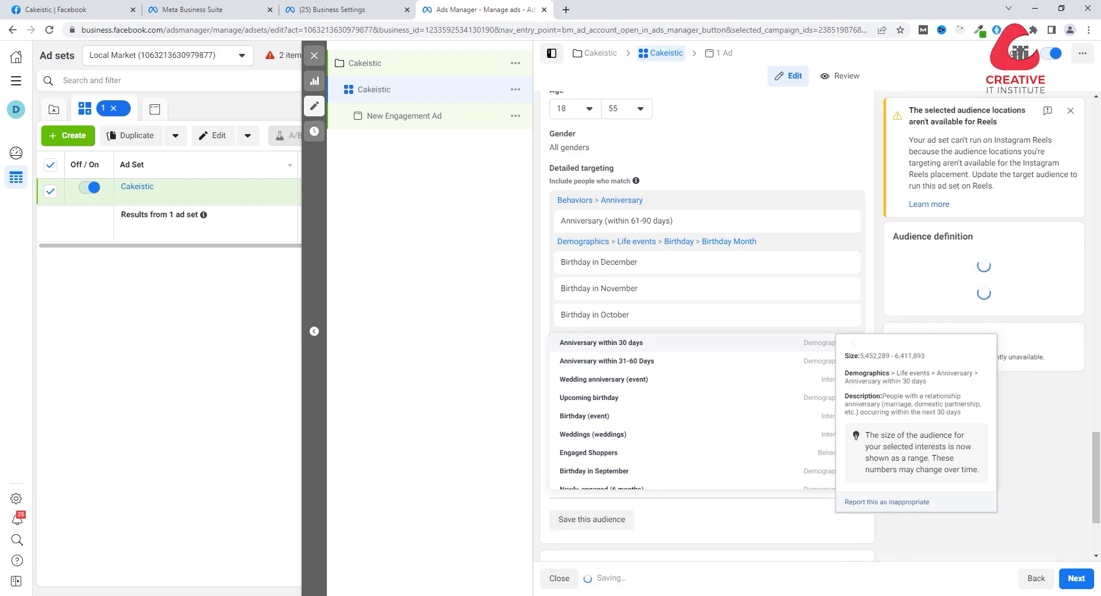
pyautogui.press('Return')
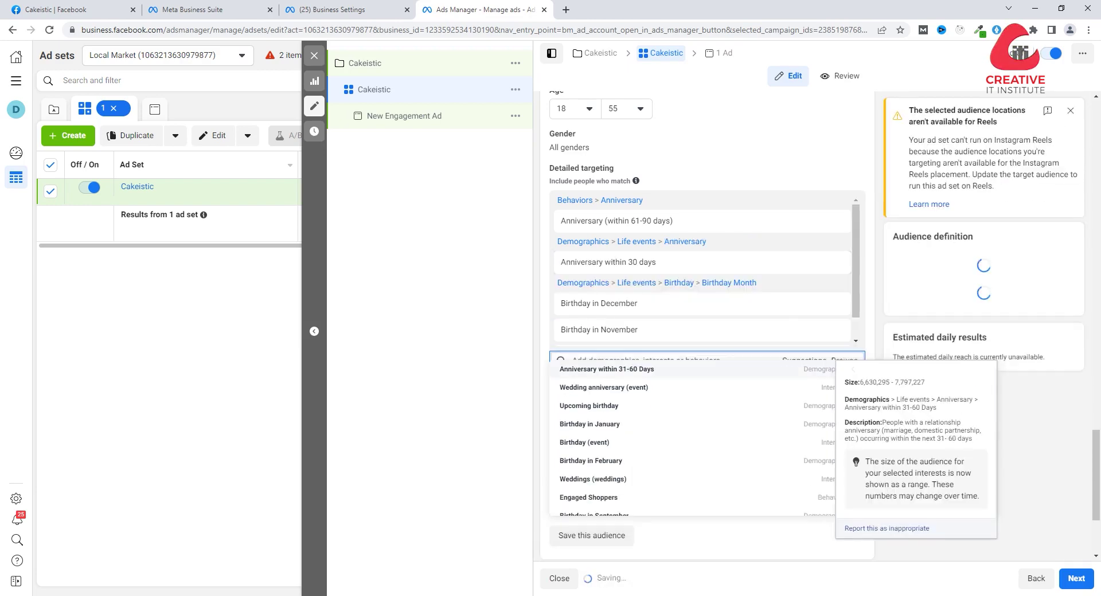
# Step: Add the suggested options Upcoming birthday and Wedding anniversary (event) to the detailed targeting
pyautogui.press('Down')
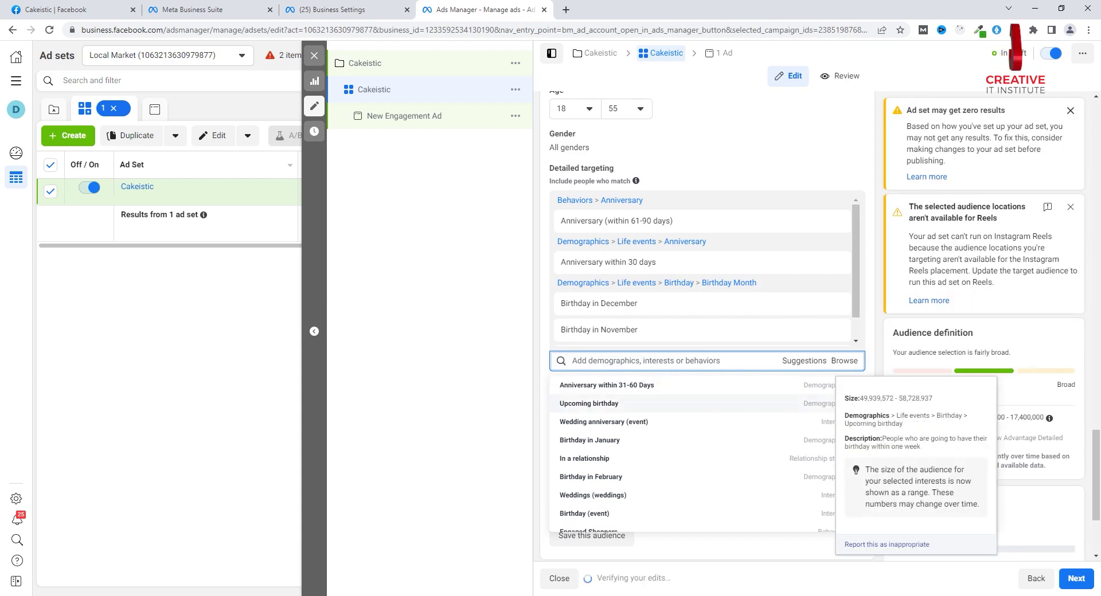
pyautogui.press('Return')
pyautogui.press('Return')
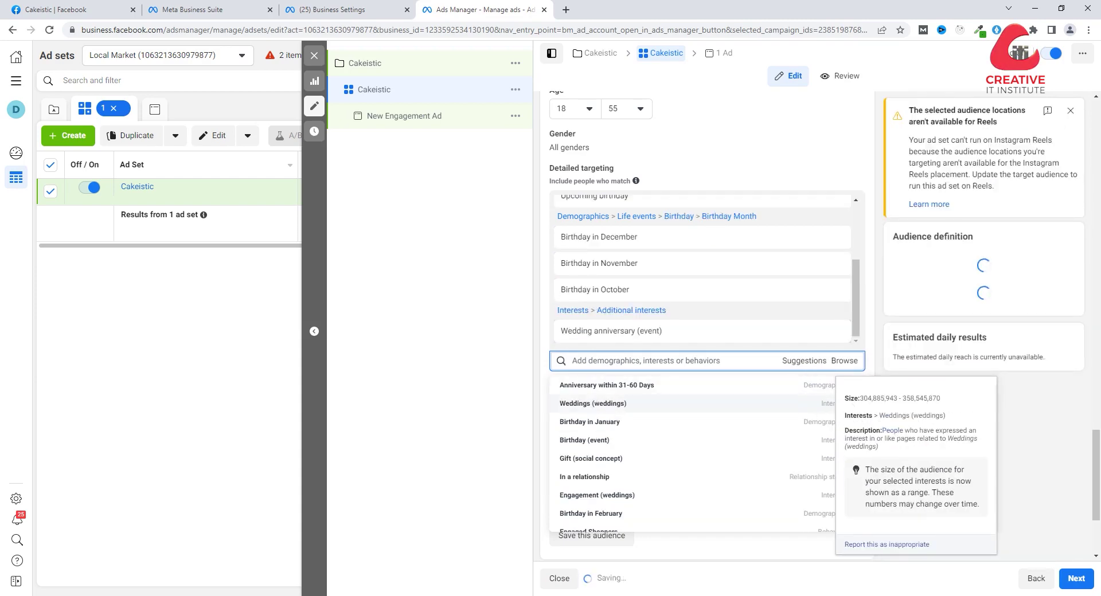
# Step: Add the suggested interest Engagement (weddings) to the detailed targeting
pyautogui.press('Down')
pyautogui.press('Down')
pyautogui.press('Down')
pyautogui.press('Down')
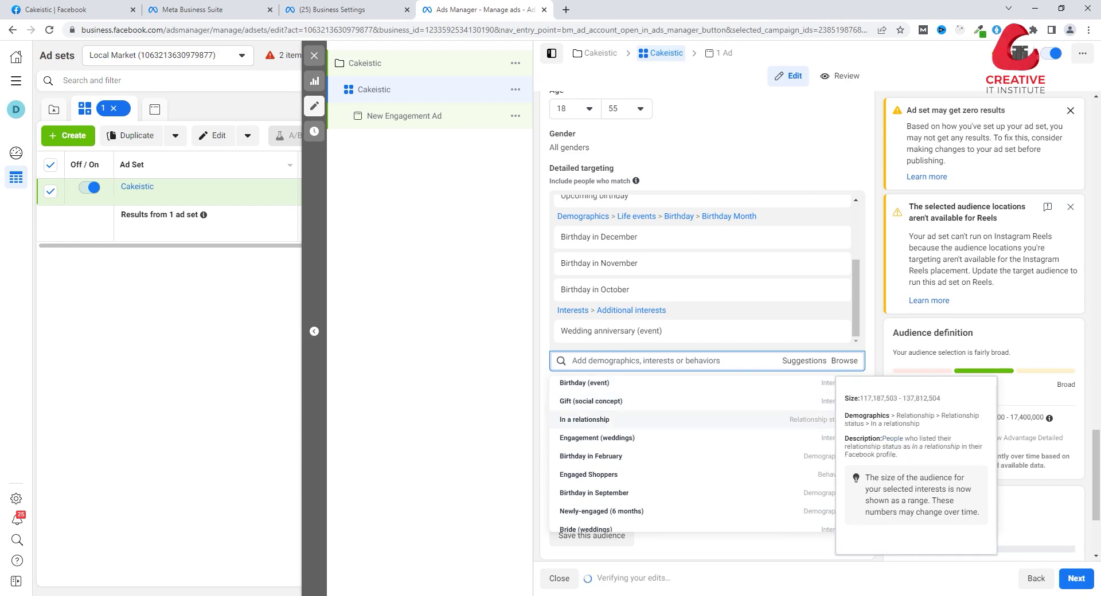
pyautogui.press('Down')
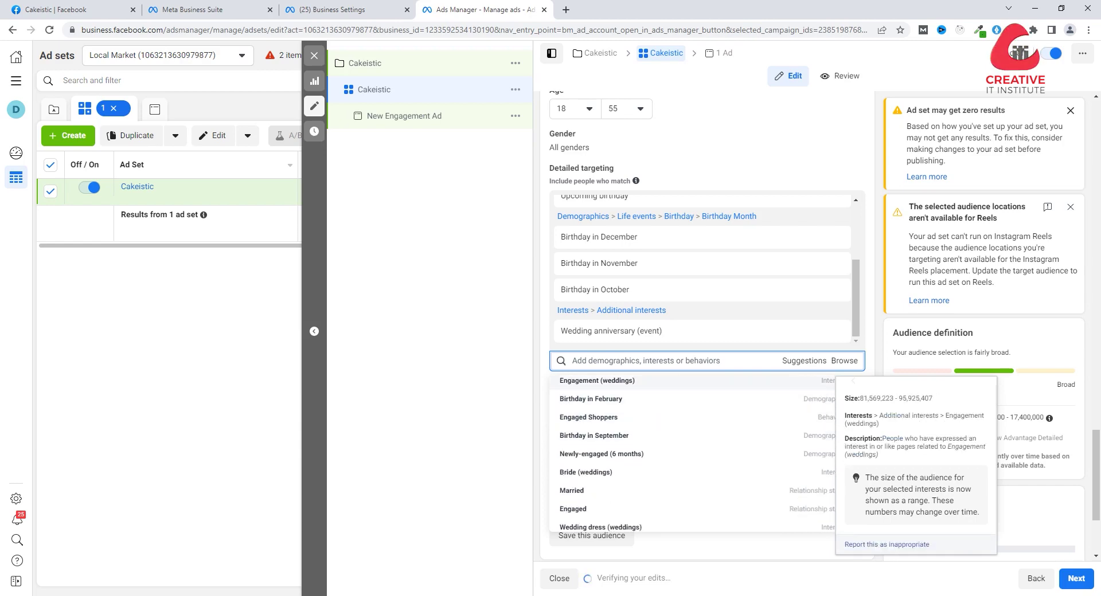
pyautogui.click(692, 380)
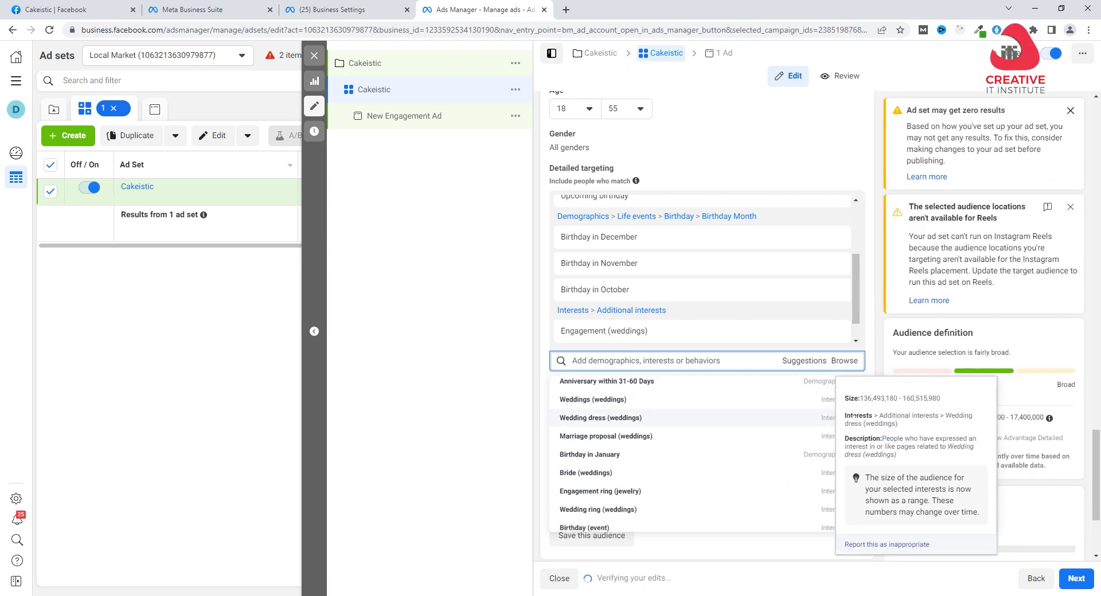
# Step: Add the suggested interest Wedding reception (weddings) to the detailed targeting
pyautogui.scroll(-1, 693, 438)
pyautogui.press('Down')
pyautogui.press('Down')
pyautogui.press('Down')
pyautogui.press('Down')
pyautogui.press('Down')
pyautogui.press('Down')
pyautogui.press('Down')
pyautogui.press('Down')
pyautogui.press('Down')
pyautogui.press('Down')
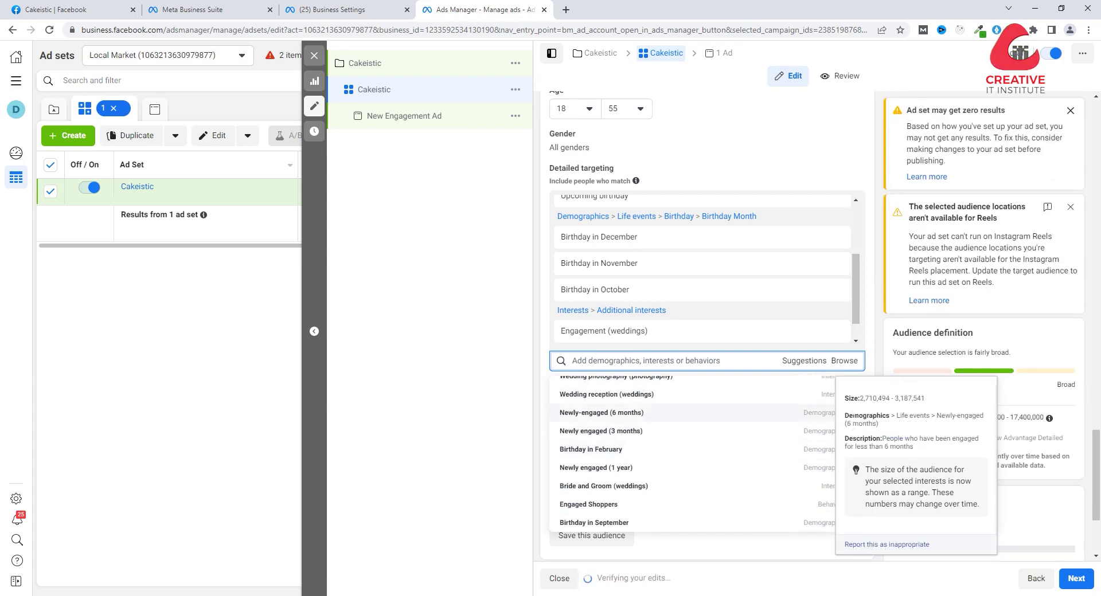
pyautogui.scroll(1, 693, 413)
pyautogui.click(692, 452)
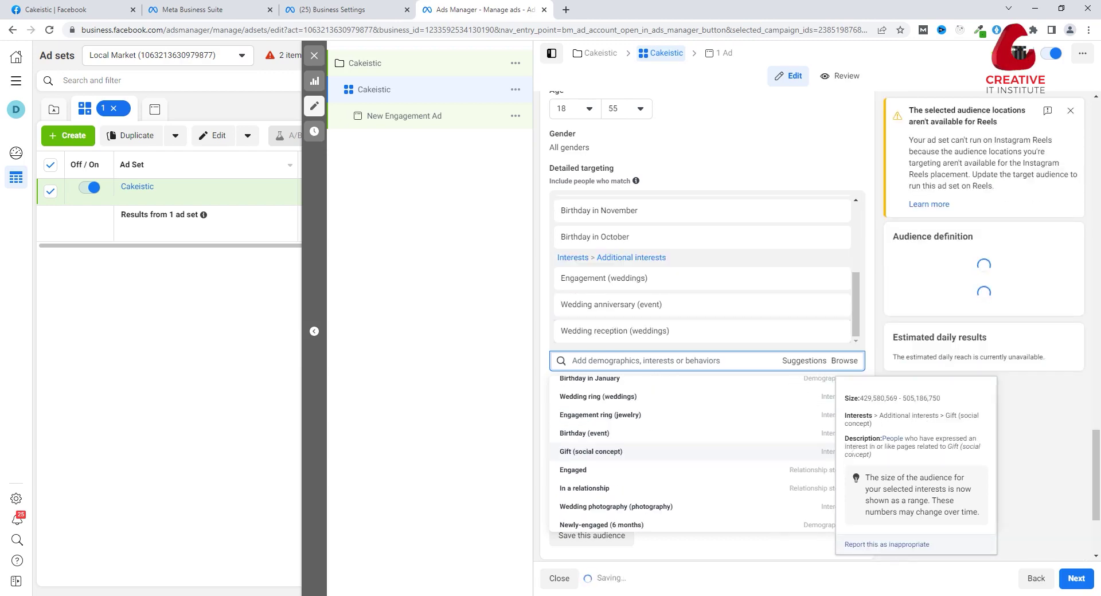
# Step: Add the suggested interest Online shopping (retail) to the detailed targeting
pyautogui.press('Down')
pyautogui.press('Down')
pyautogui.press('Down')
pyautogui.press('Down')
pyautogui.press('Down')
pyautogui.press('Down')
pyautogui.press('Down')
pyautogui.press('Down')
pyautogui.press('Down')
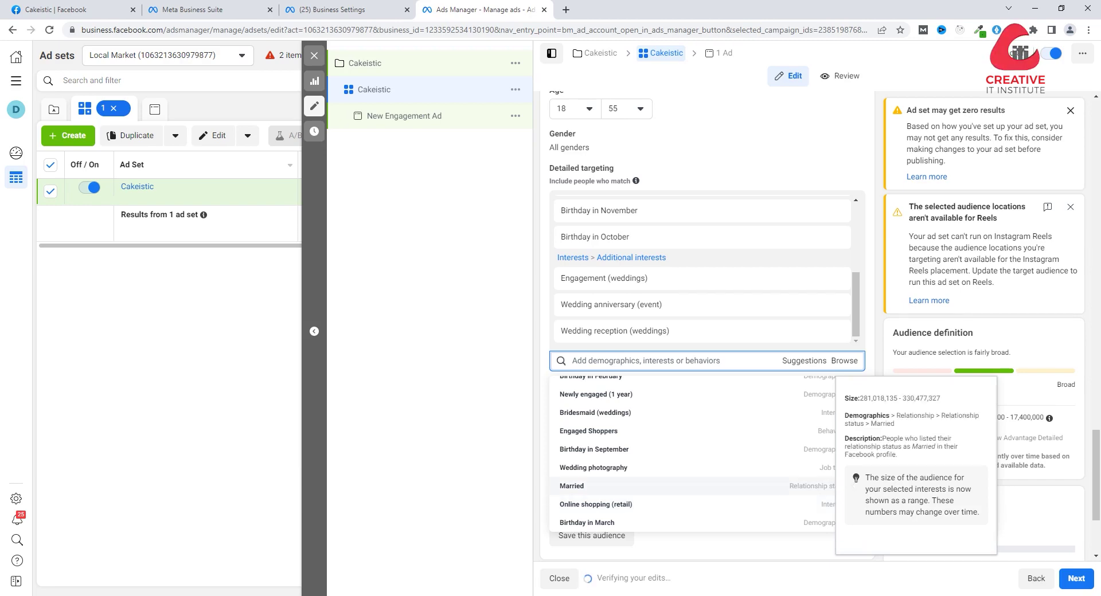
pyautogui.scroll(-2, 812, 326)
pyautogui.press('Down')
pyautogui.press('Up')
pyautogui.press('Up')
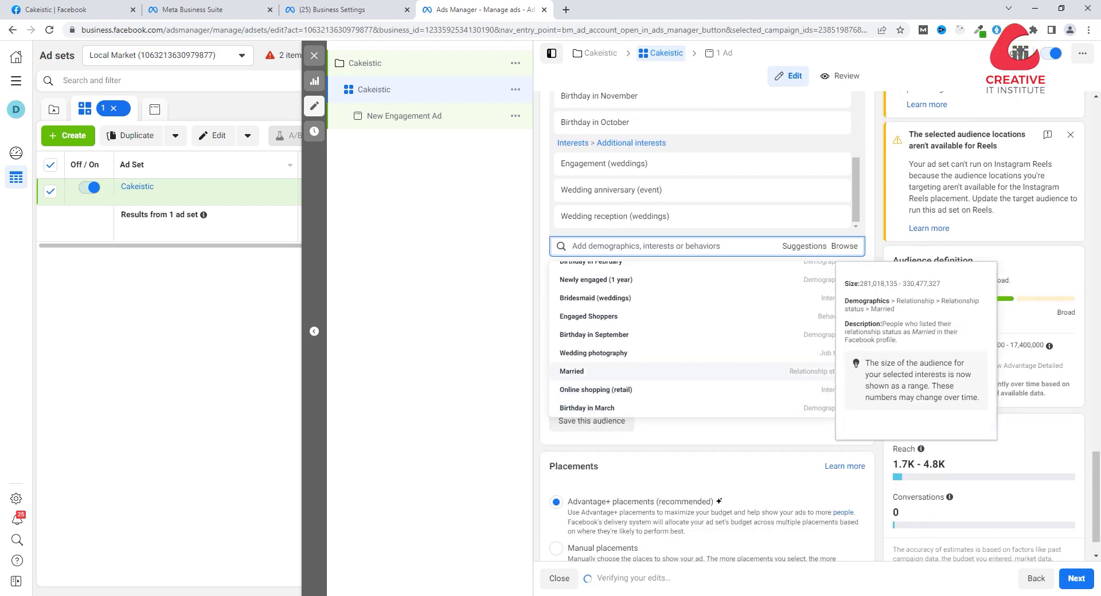
pyautogui.press('Down')
pyautogui.press('Return')
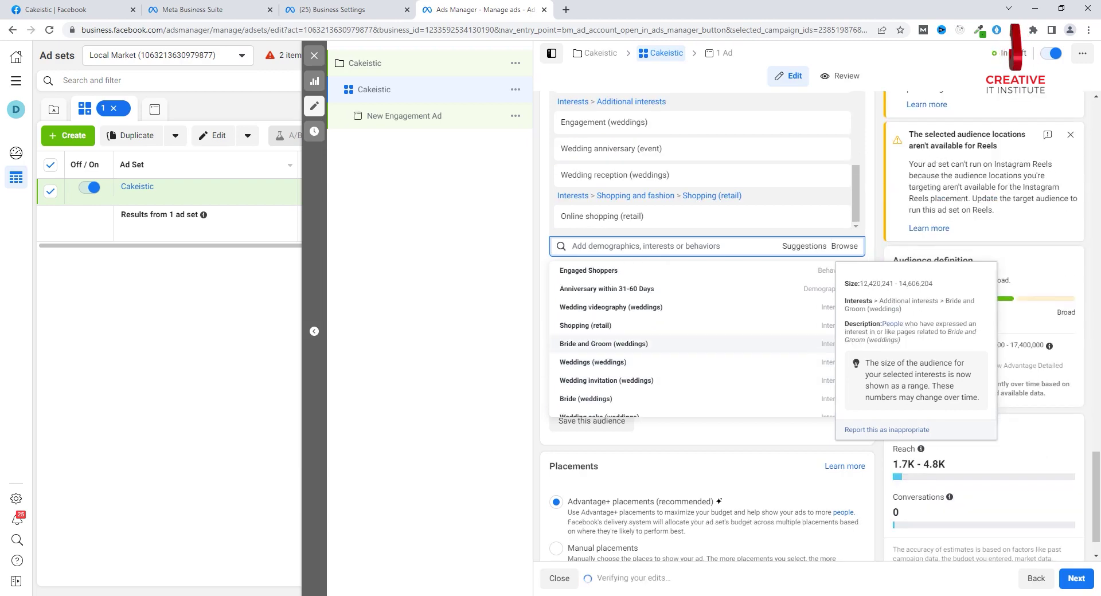
# Step: Look through the remaining suggested targeting options for further relevant interests, then close the suggestions
pyautogui.press('Down')
pyautogui.press('Down')
pyautogui.press('Down')
pyautogui.press('Down')
pyautogui.press('Down')
pyautogui.press('Down')
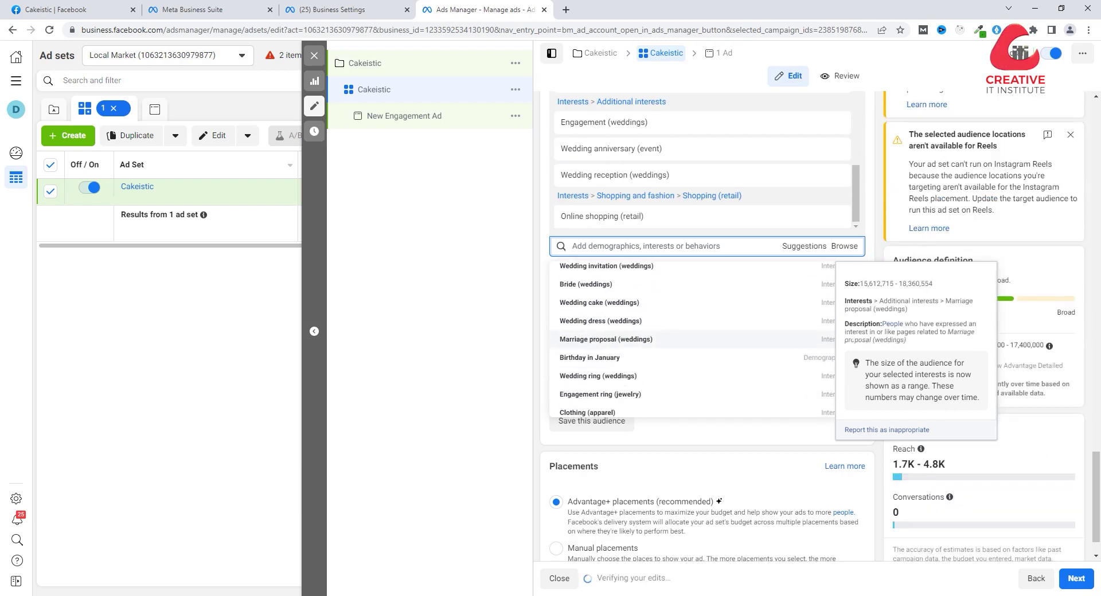
pyautogui.press('Up')
pyautogui.press('Up')
pyautogui.press('Up')
pyautogui.press('Escape')
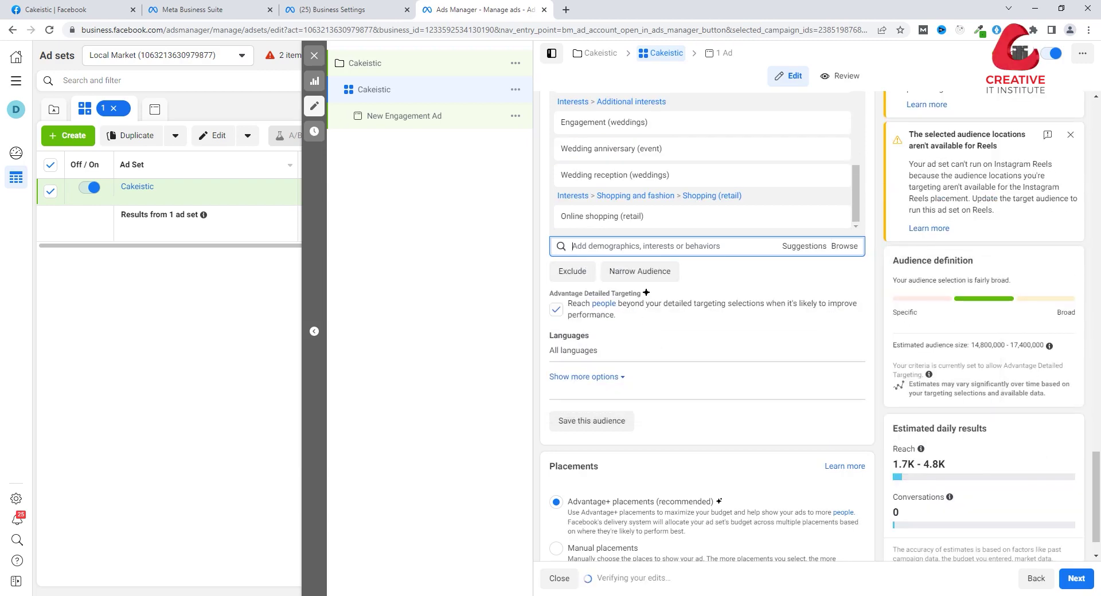
# Step: Search the detailed targeting options for "cup cake" and add Cupcake (baked goods)
pyautogui.write('cup')
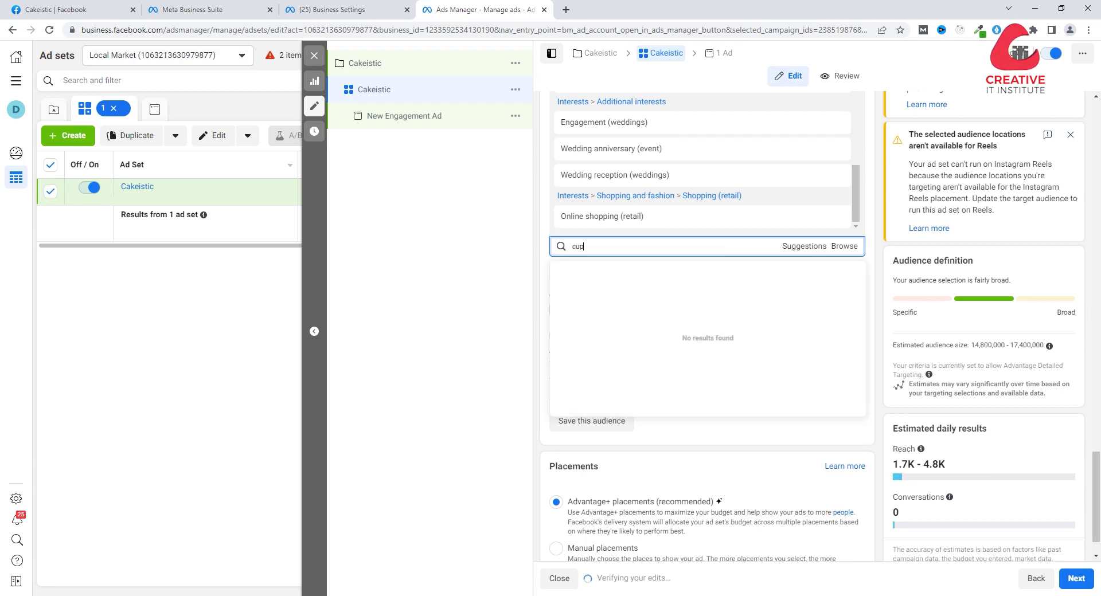
pyautogui.write(' cake')
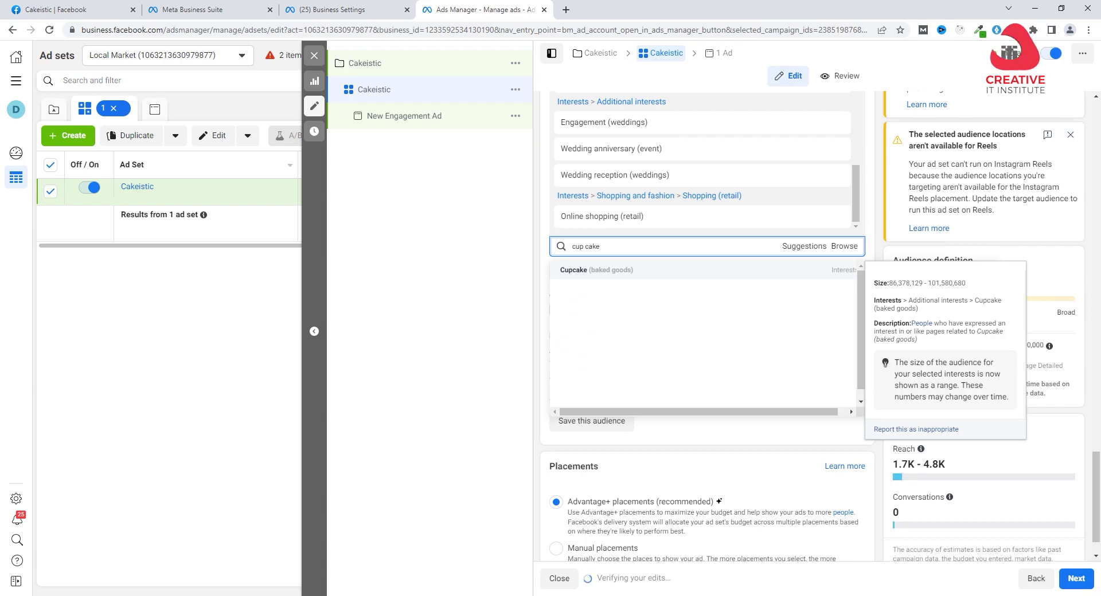
pyautogui.press('Return')
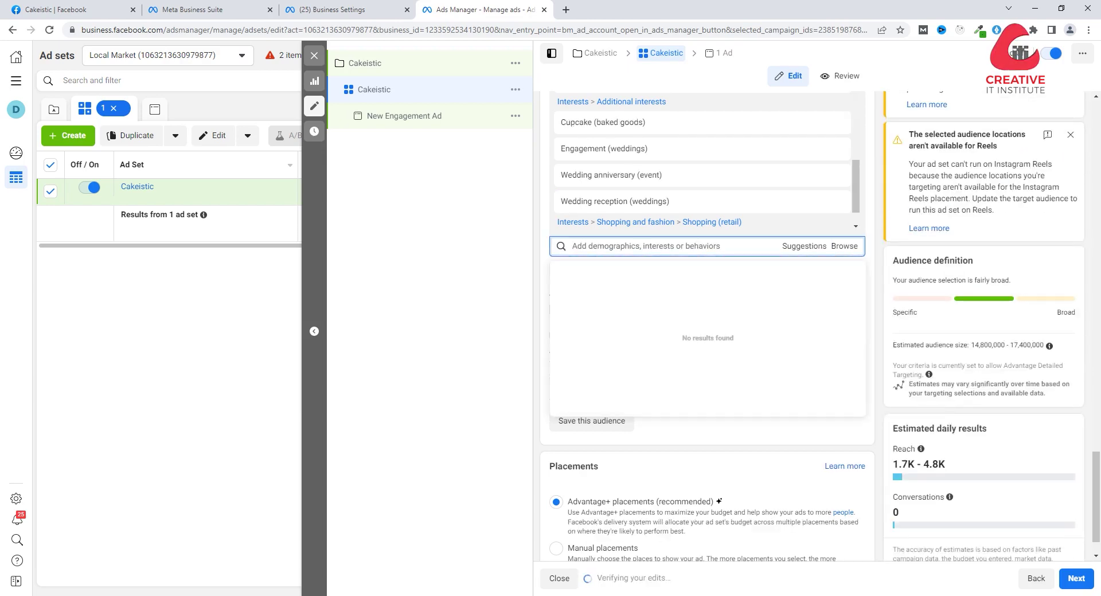
pyautogui.write('baked')
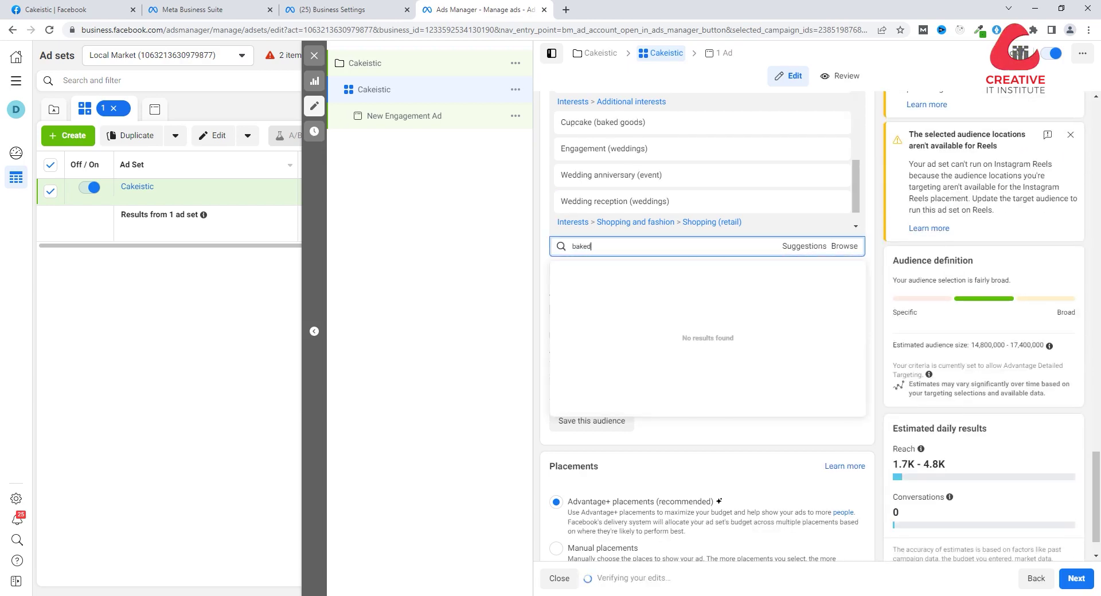
pyautogui.write(' cake')
pyautogui.press('BackSpace')
pyautogui.press('BackSpace')
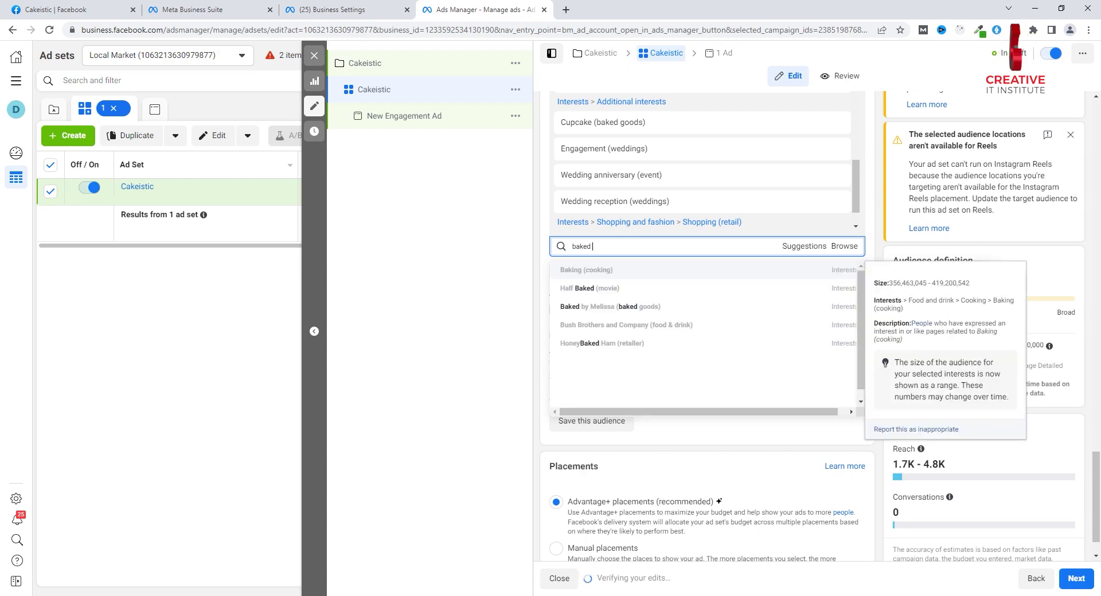
pyautogui.press('Down')
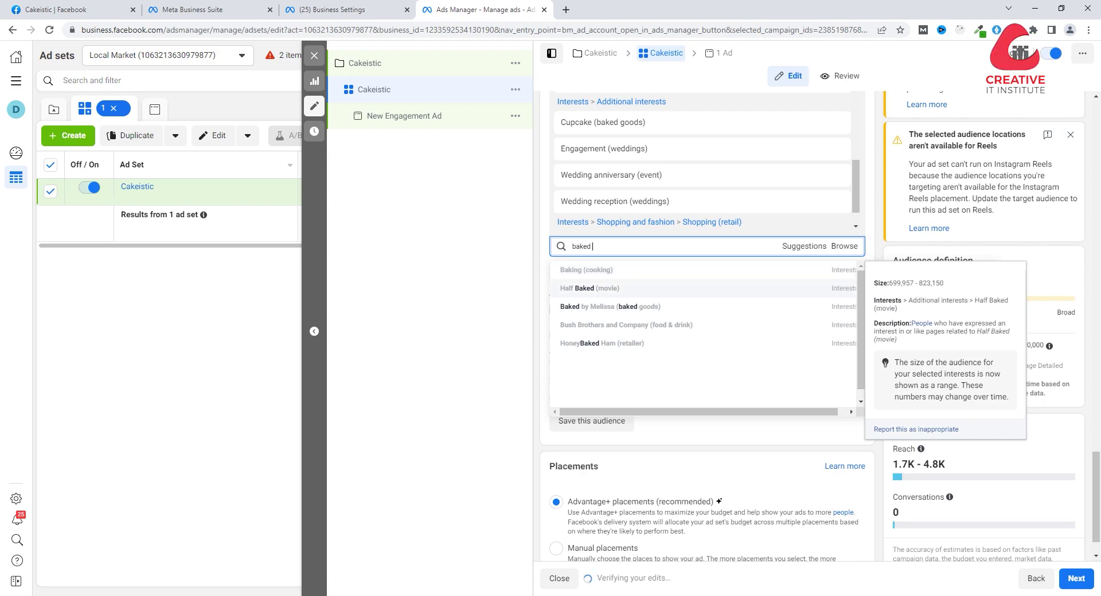
pyautogui.press('Down')
pyautogui.press('Down')
pyautogui.press('Down')
pyautogui.press('Up')
pyautogui.press('Up')
pyautogui.press('Up')
pyautogui.press('Up')
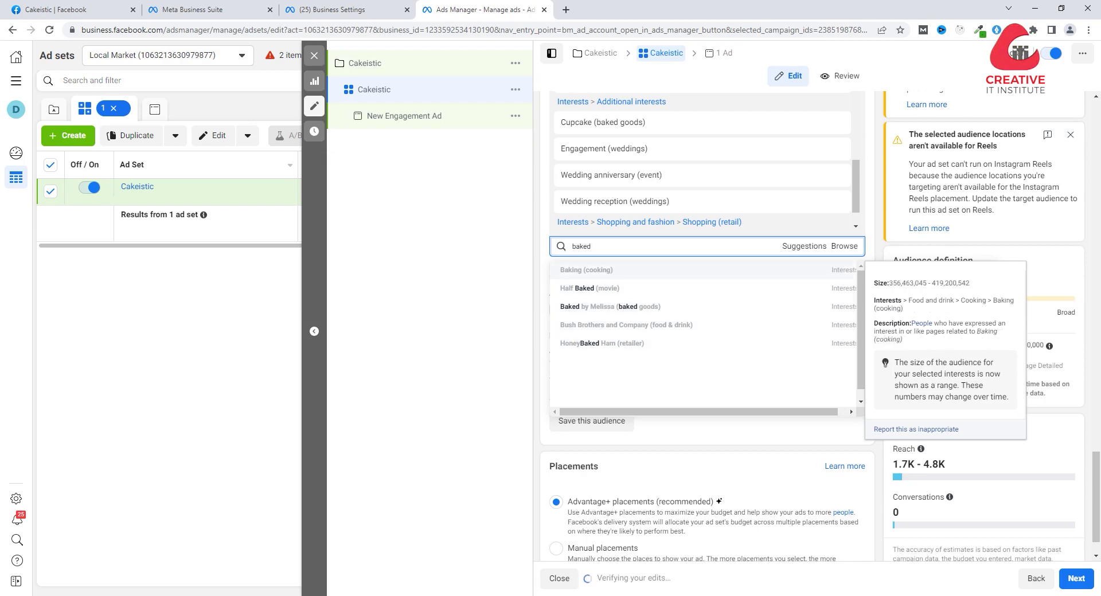
pyautogui.press('BackSpace')
pyautogui.press('BackSpace')
pyautogui.press('BackSpace')
pyautogui.press('BackSpace')
pyautogui.press('BackSpace')
pyautogui.press('BackSpace')
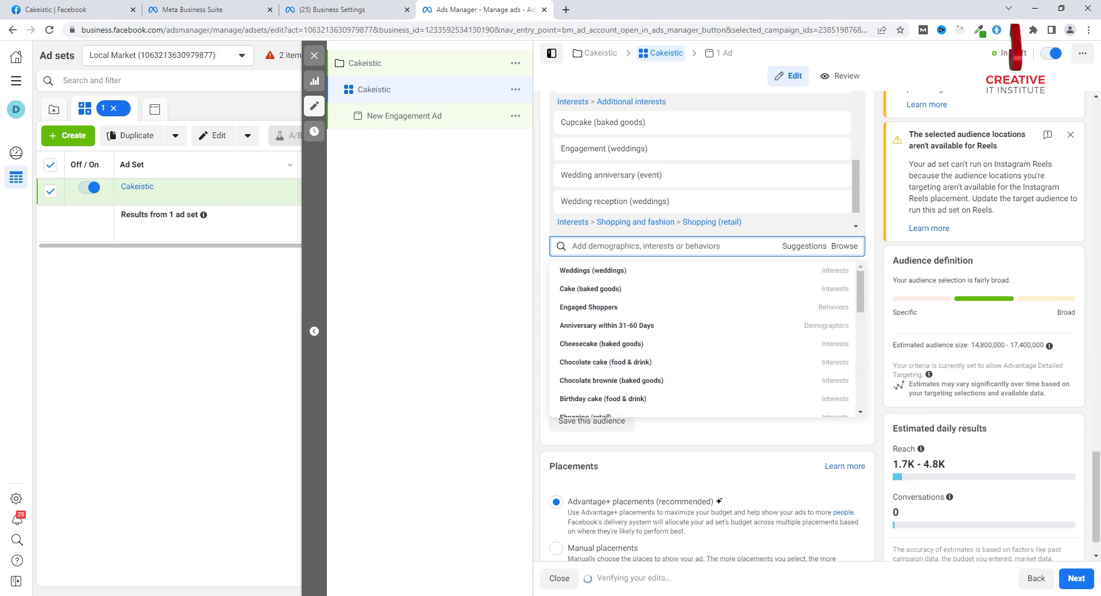
# Step: Add the suggested interest Cake (baked goods) to the detailed targeting and close the suggestions
pyautogui.press('Down')
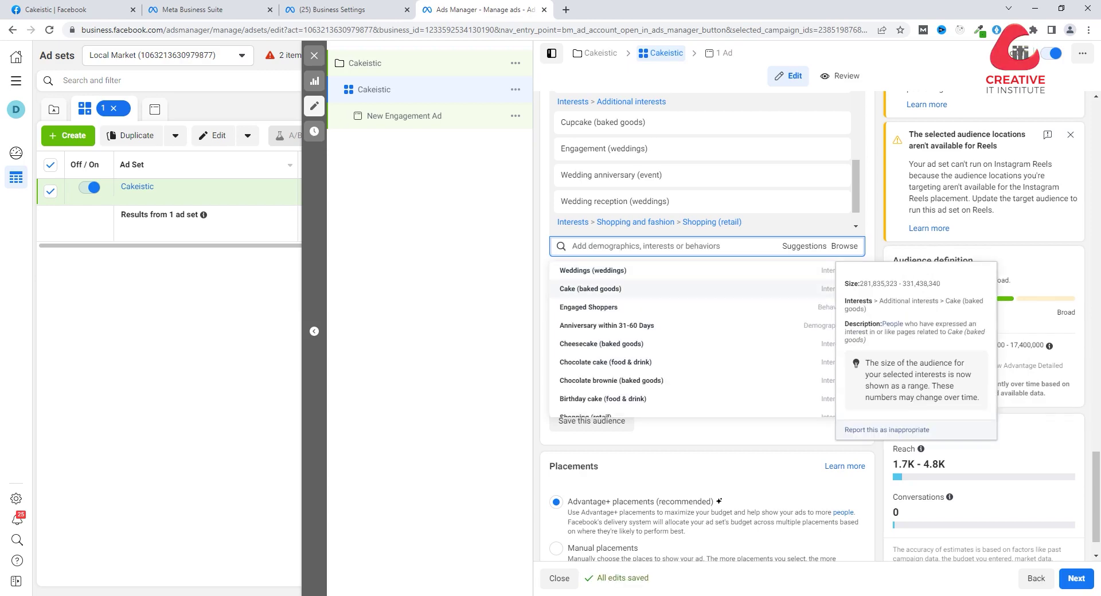
pyautogui.press('Return')
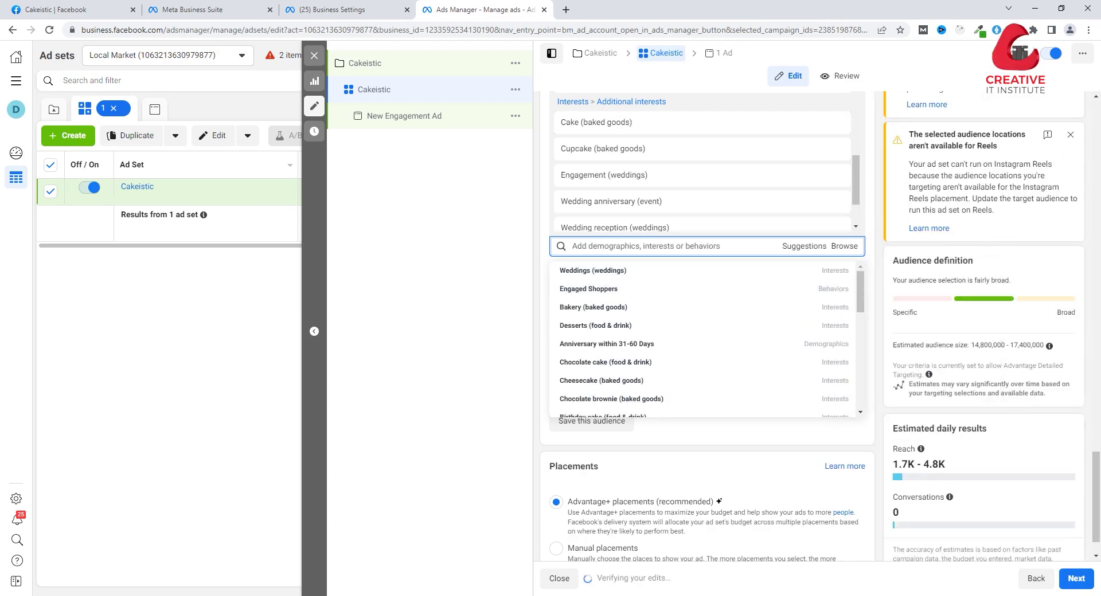
pyautogui.scroll(-2, 707, 327)
pyautogui.scroll(-2, 703, 293)
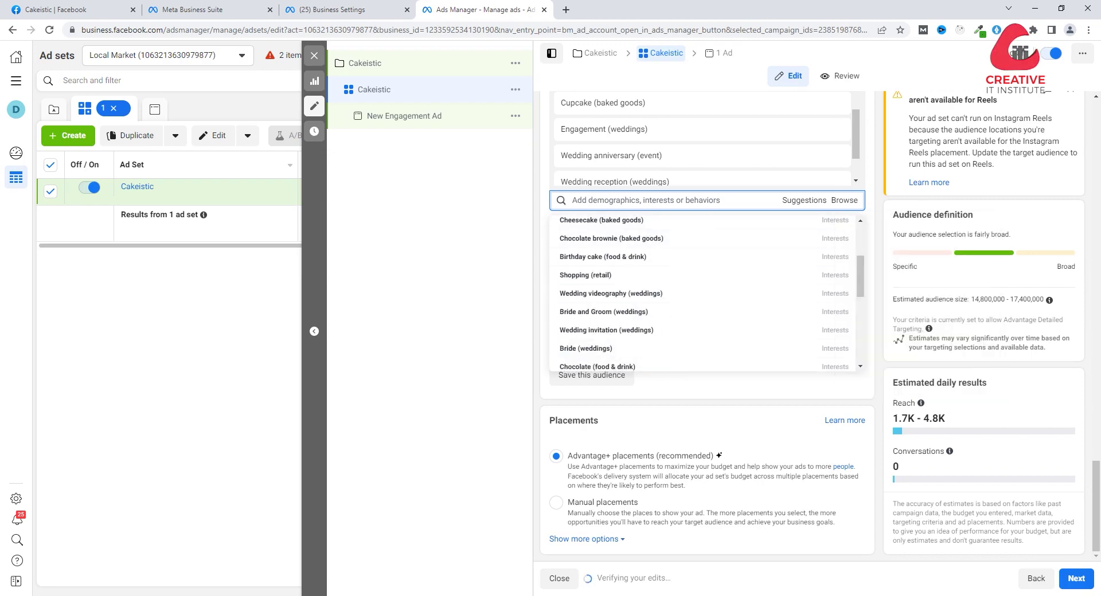
pyautogui.press('Escape')
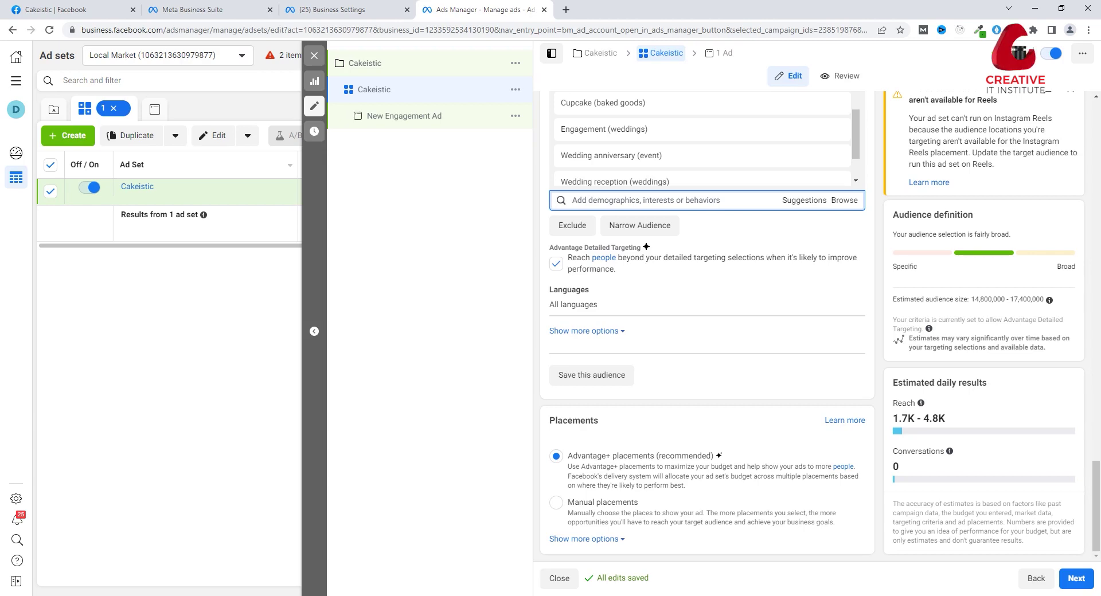
# Step: Turn off Advantage Detailed Targeting, then open the option to save this audience and cancel it
pyautogui.click(556, 264)
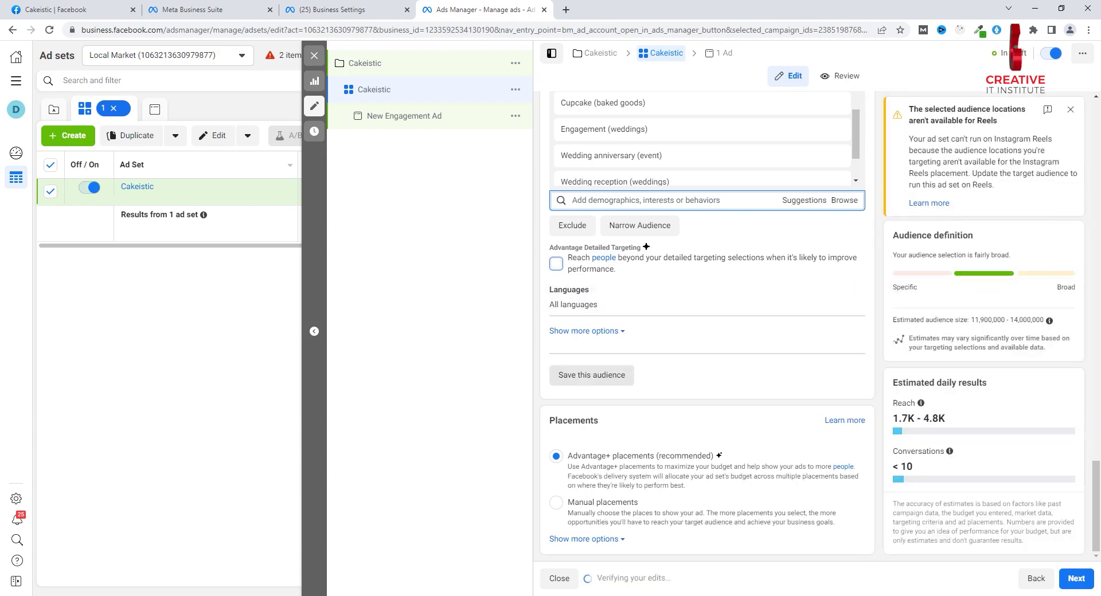
pyautogui.click(591, 375)
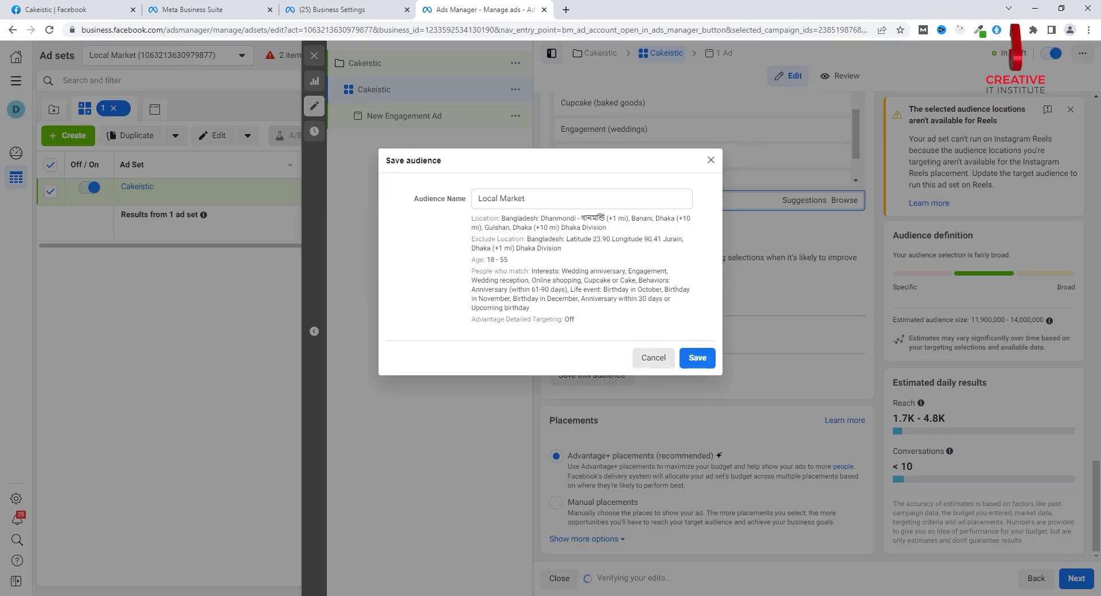
pyautogui.click(653, 358)
# Step: Switch the ad set from a new audience to the saved audience "cakeistic engagement"
pyautogui.scroll(5, 639, 258)
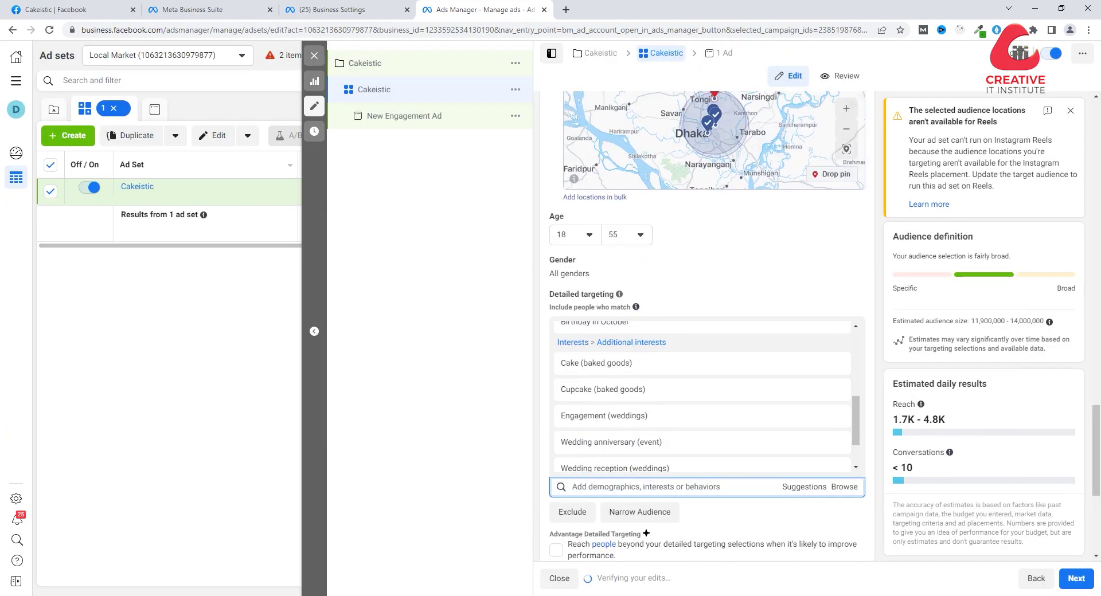
pyautogui.scroll(8, 705, 327)
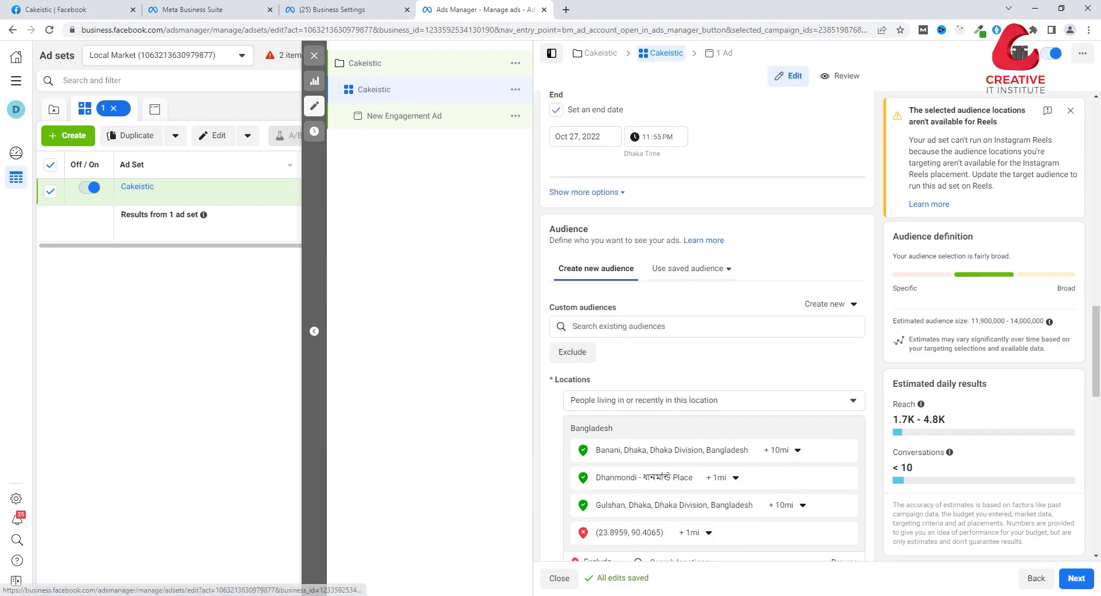
pyautogui.click(691, 268)
pyautogui.moveTo(688, 349)
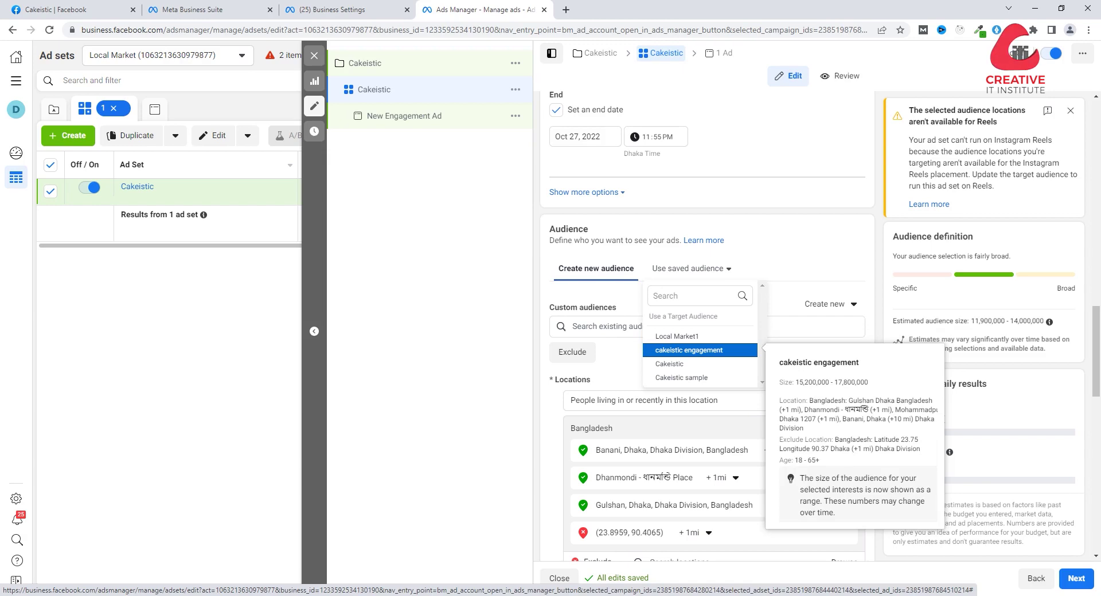
pyautogui.click(688, 350)
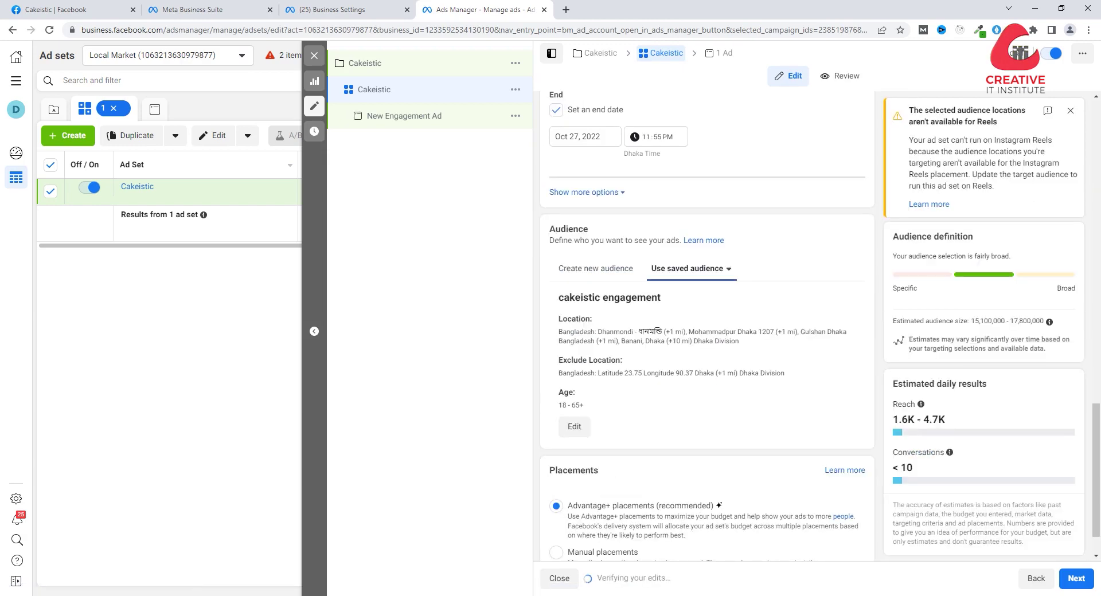
# Step: Choose manual placements for the ad set and exclude the Instagram and Audience network platforms
pyautogui.scroll(-1, 705, 327)
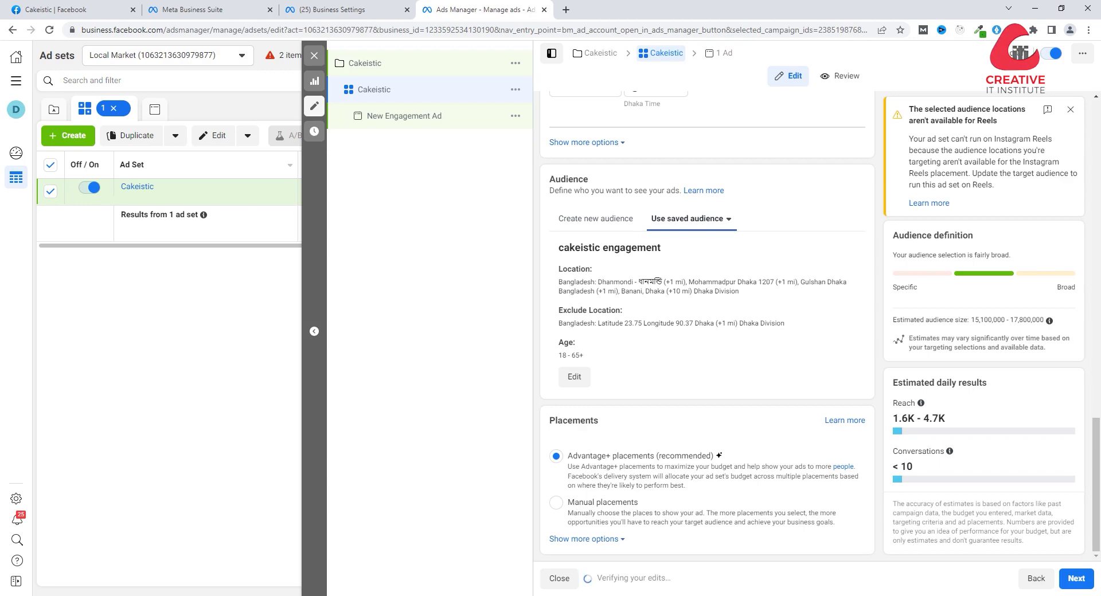
pyautogui.click(555, 502)
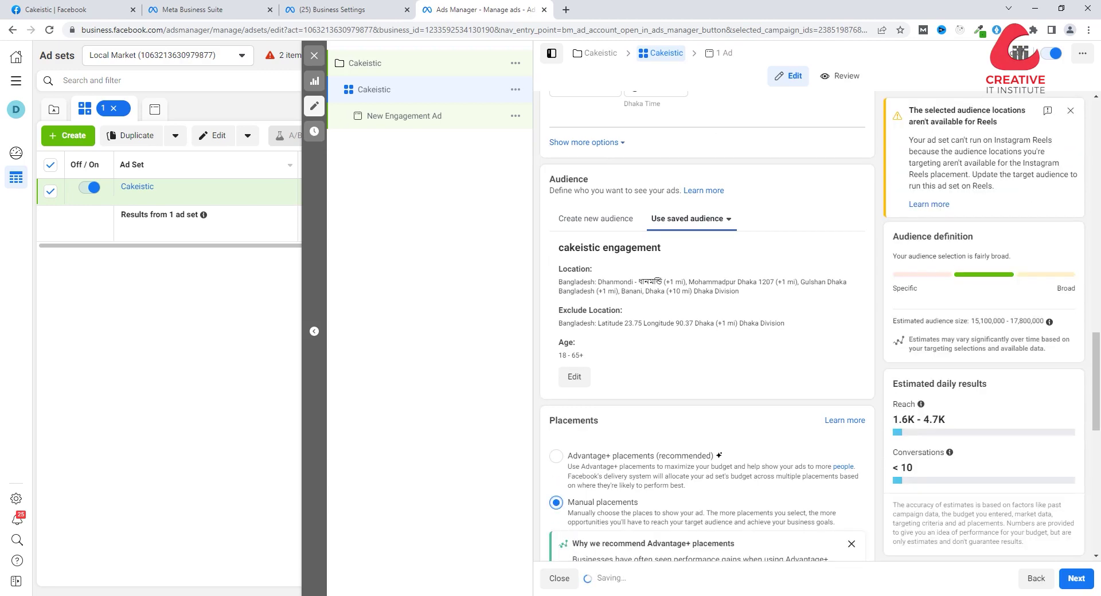
pyautogui.scroll(-3, 556, 502)
pyautogui.scroll(-4, 705, 327)
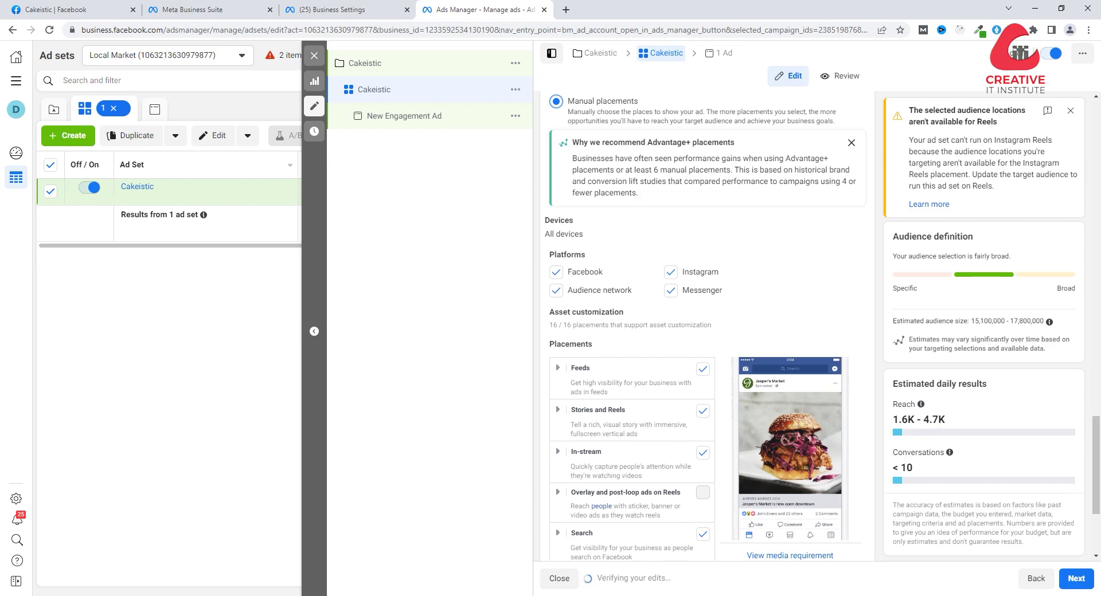
pyautogui.click(671, 272)
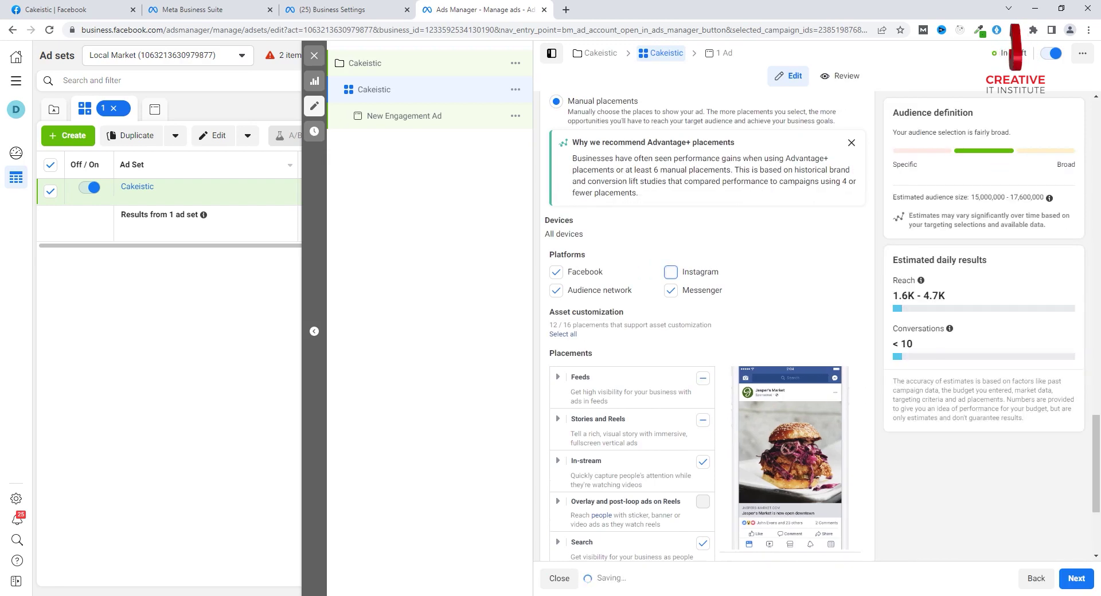
pyautogui.click(556, 290)
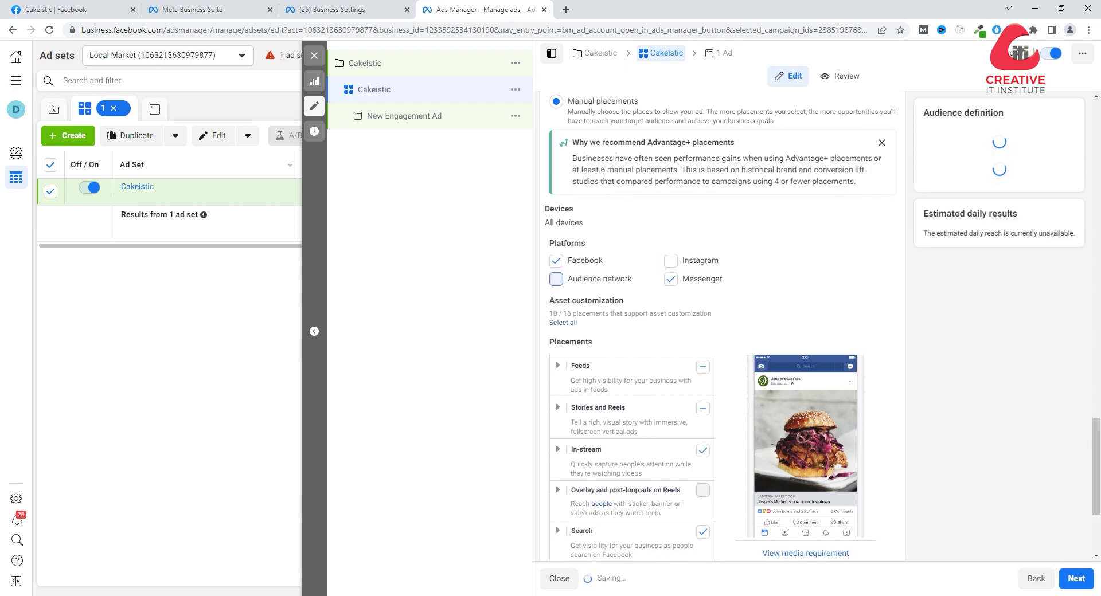
pyautogui.scroll(-1, 705, 327)
pyautogui.scroll(-3, 631, 324)
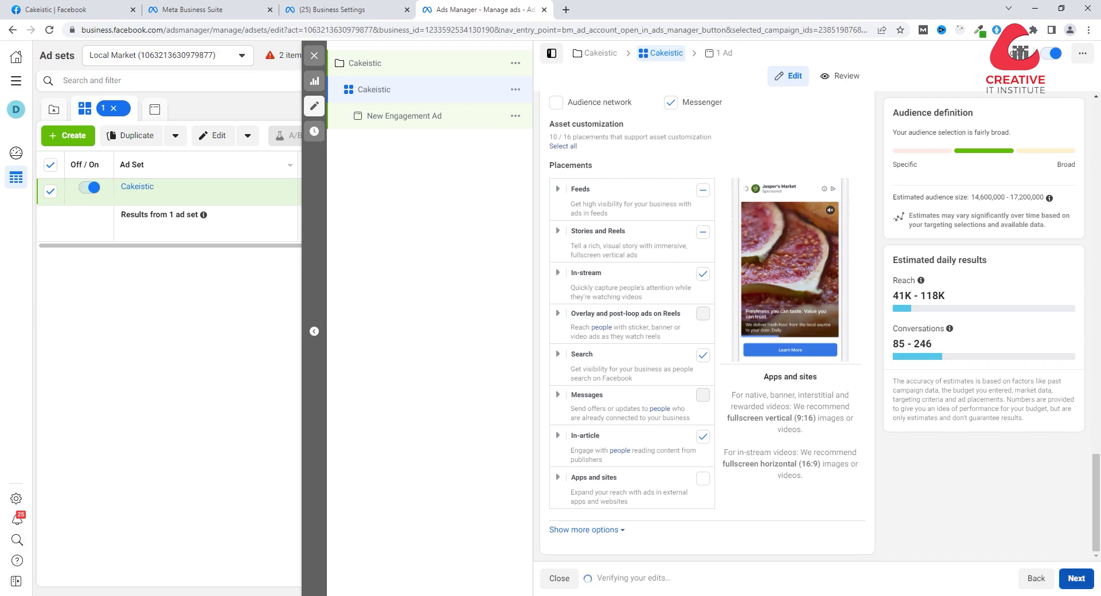
# Step: Proceed to the ad level and rename the ad as Cakeistic
pyautogui.click(1075, 578)
pyautogui.click(631, 140)
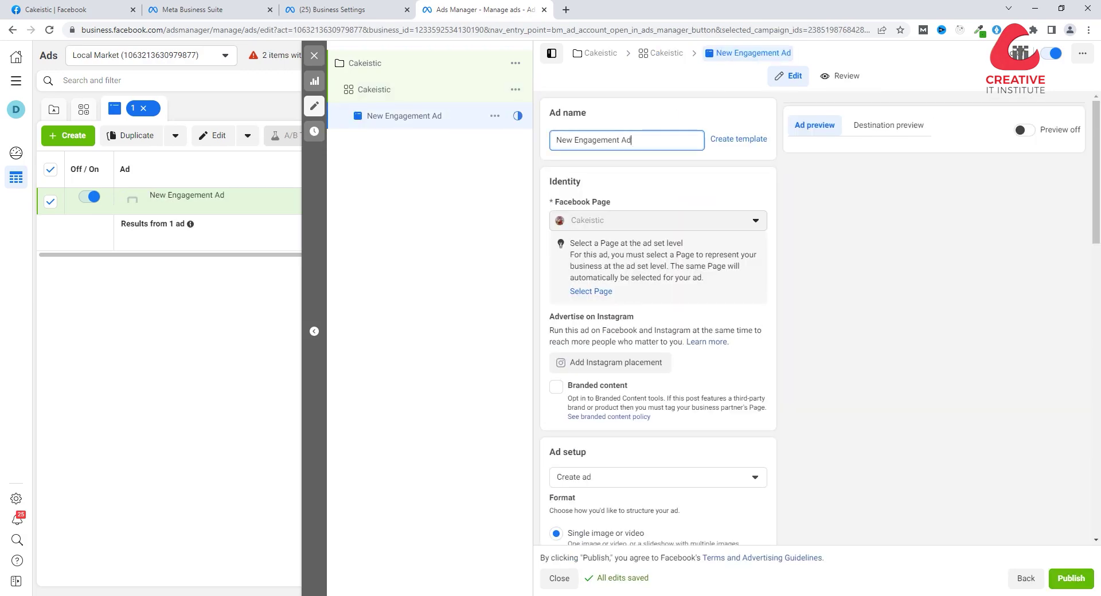
pyautogui.press('BackSpace')
pyautogui.press('BackSpace')
pyautogui.press('BackSpace')
pyautogui.press('BackSpace')
pyautogui.press('BackSpace')
pyautogui.press('BackSpace')
pyautogui.press('BackSpace')
pyautogui.press('BackSpace')
pyautogui.press('BackSpace')
pyautogui.press('BackSpace')
pyautogui.press('BackSpace')
pyautogui.press('BackSpace')
pyautogui.press('BackSpace')
pyautogui.press('BackSpace')
pyautogui.press('BackSpace')
pyautogui.press('BackSpace')
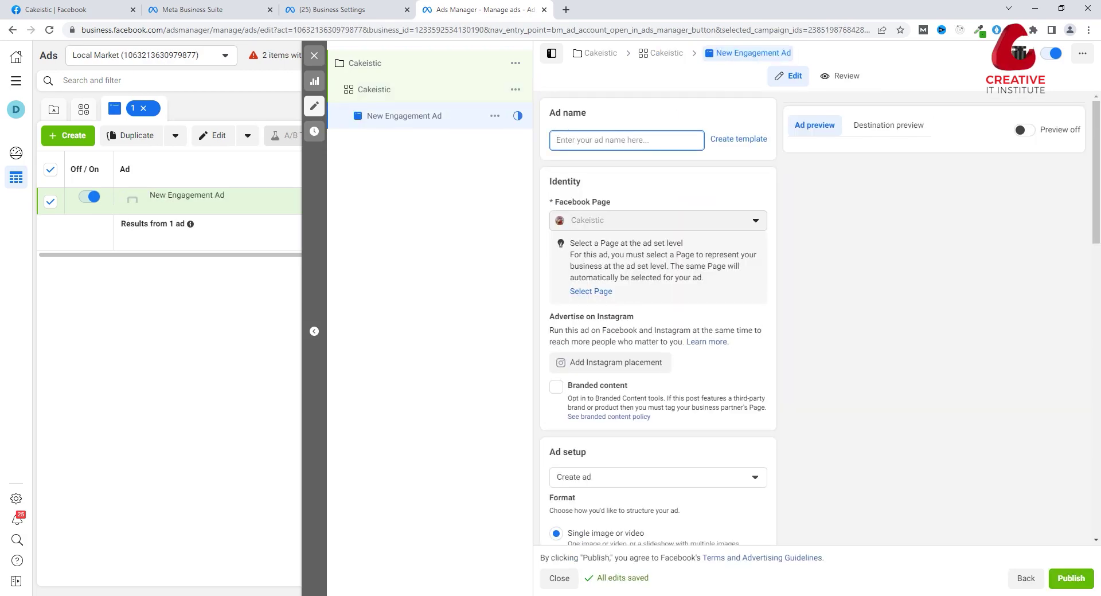
pyautogui.write('Cakei')
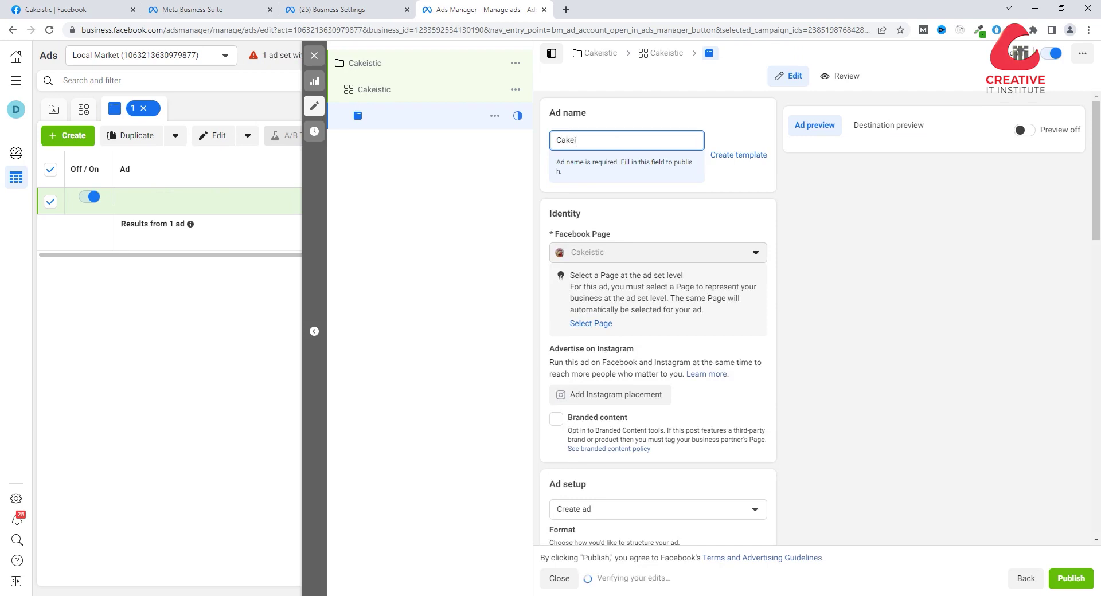
pyautogui.write('stic')
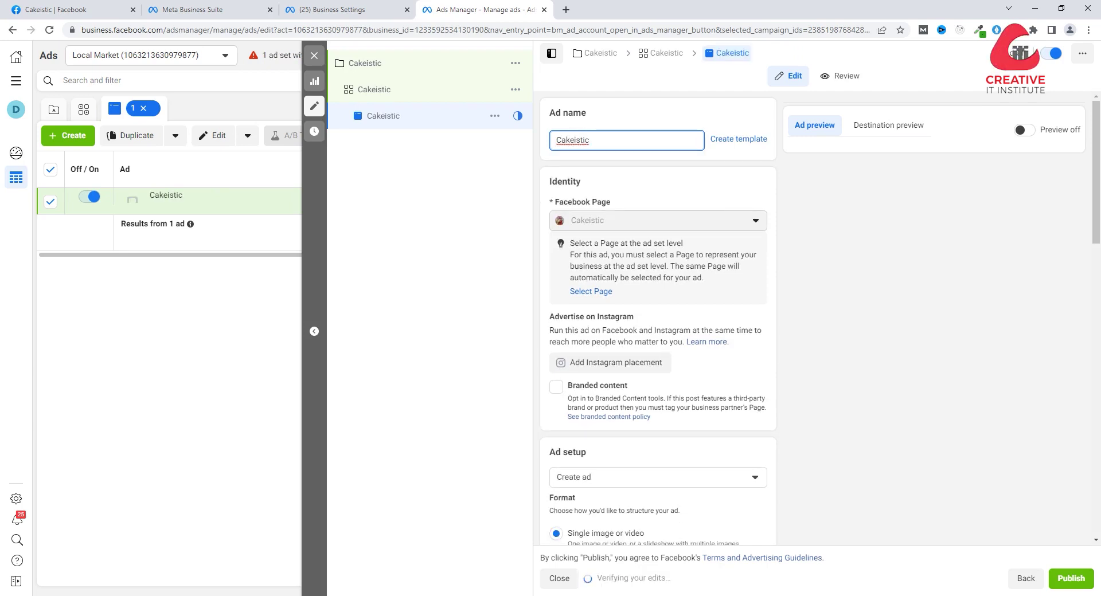
pyautogui.click(614, 200)
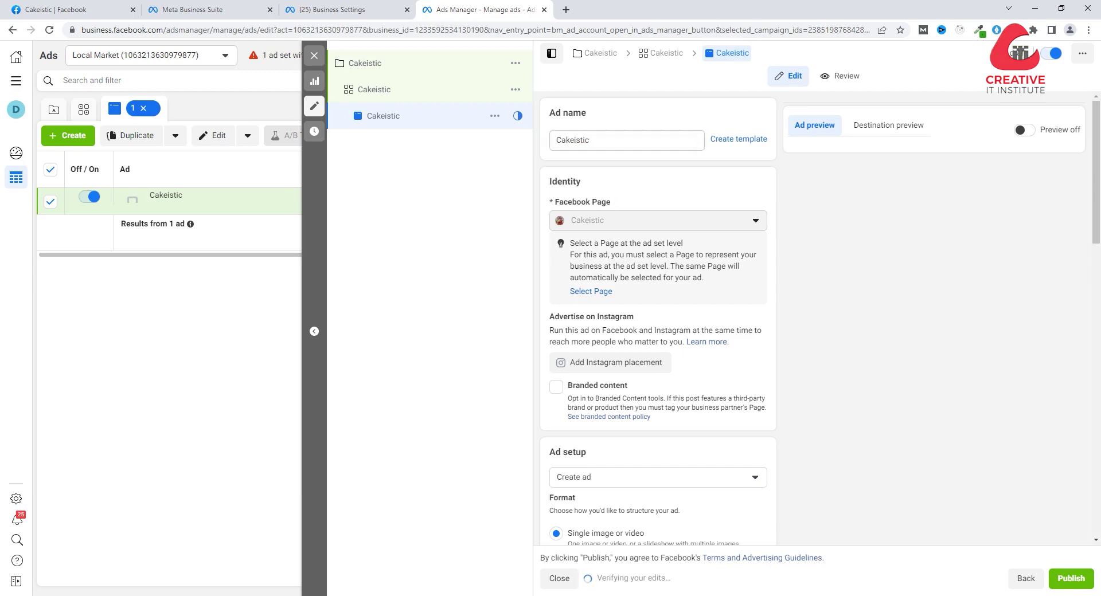
# Step: Set the ad setup to use an existing post
pyautogui.scroll(-4, 657, 319)
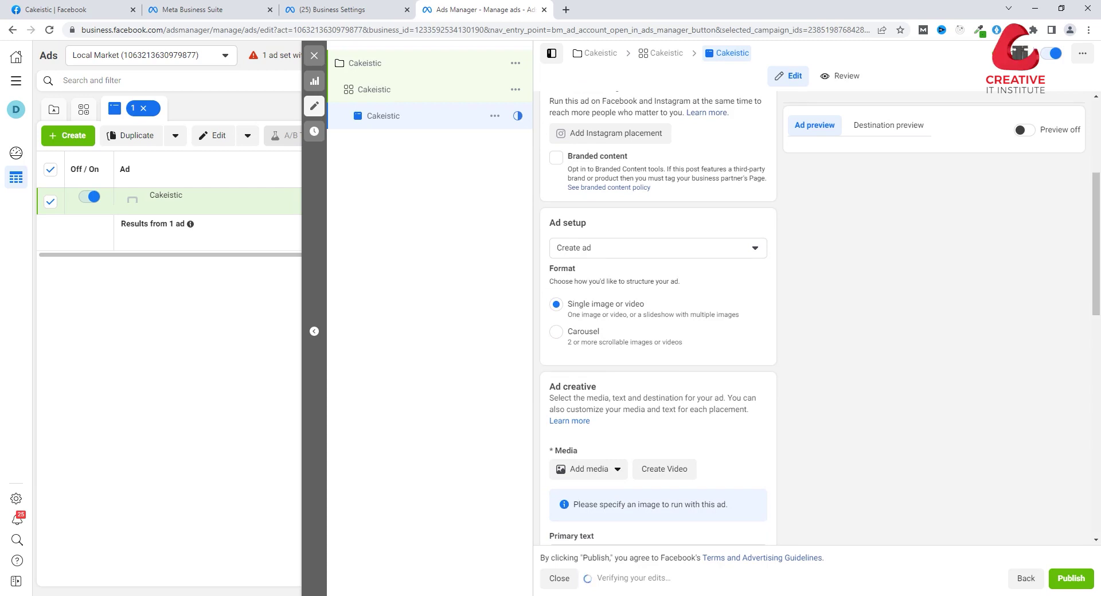
pyautogui.click(658, 248)
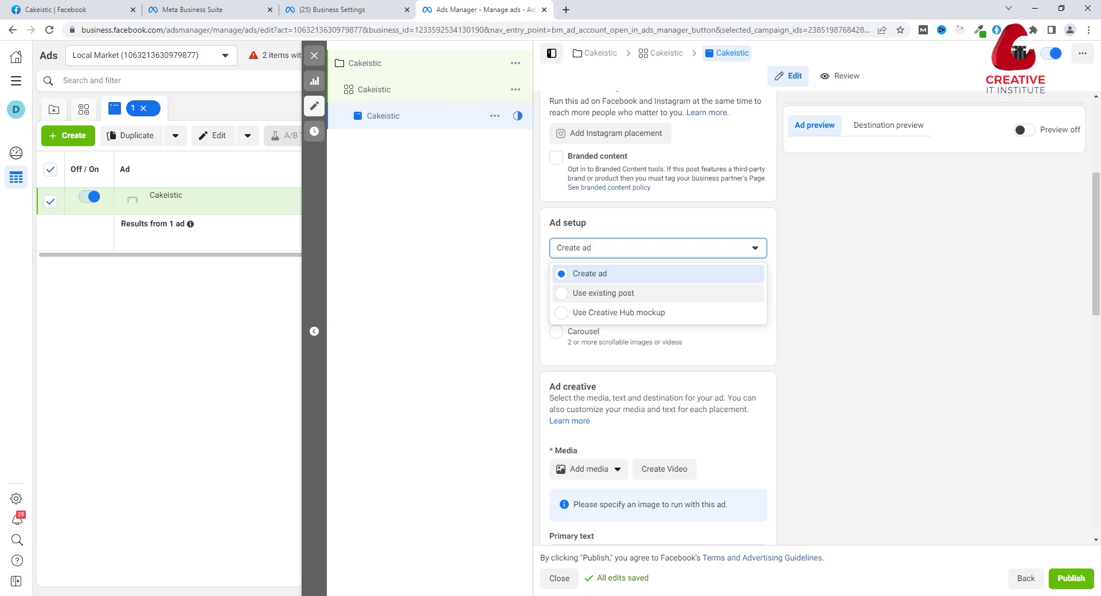
pyautogui.click(603, 293)
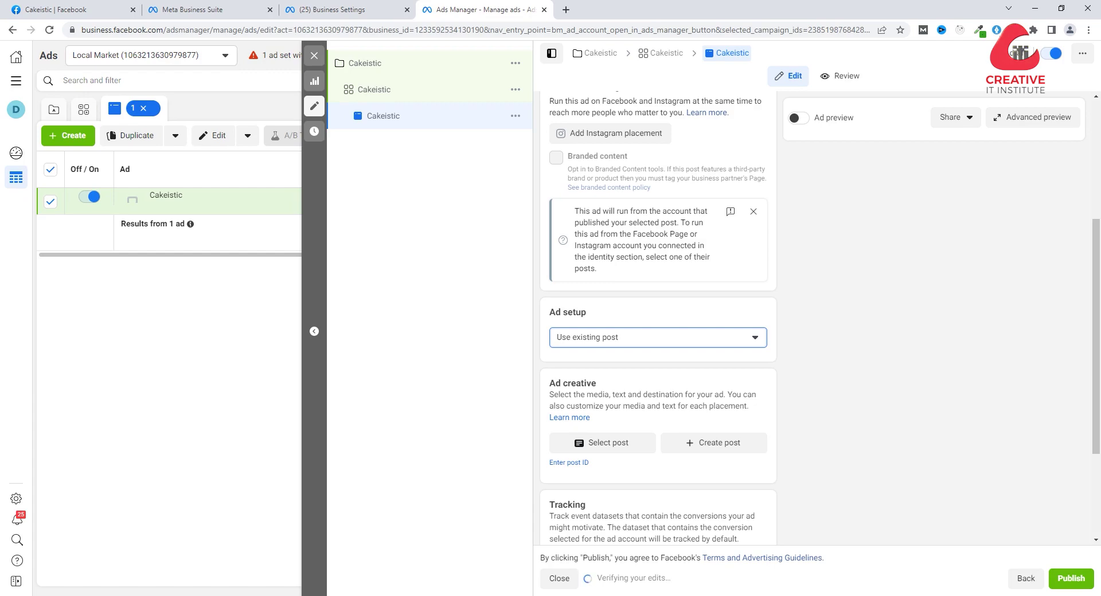
# Step: Select the Facebook album post beginning "Make your birthday memorable" as the ad creative
pyautogui.scroll(-2, 602, 329)
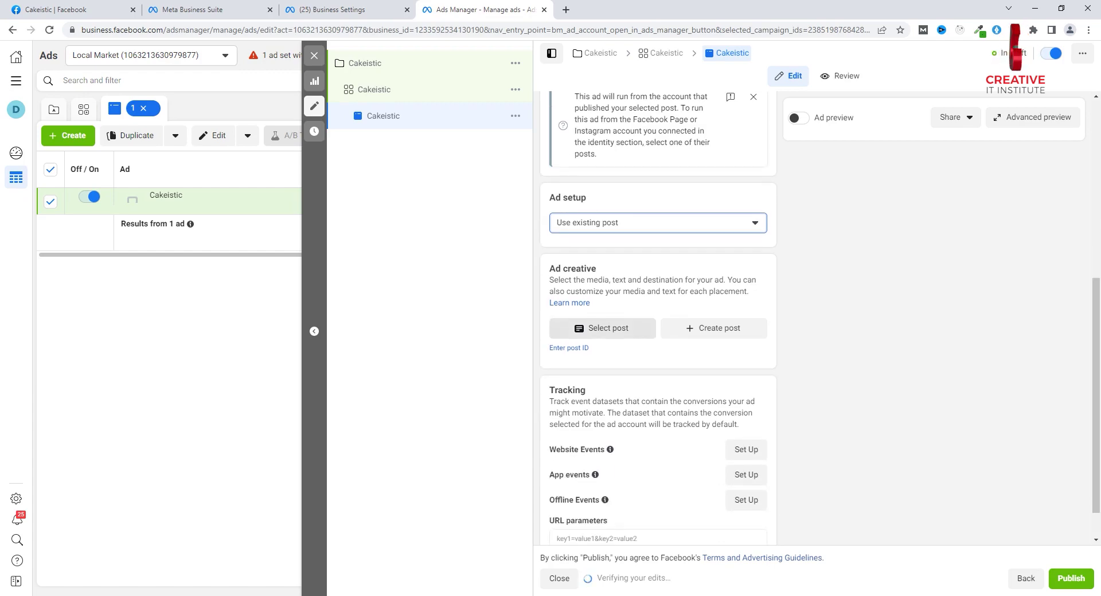
pyautogui.click(602, 328)
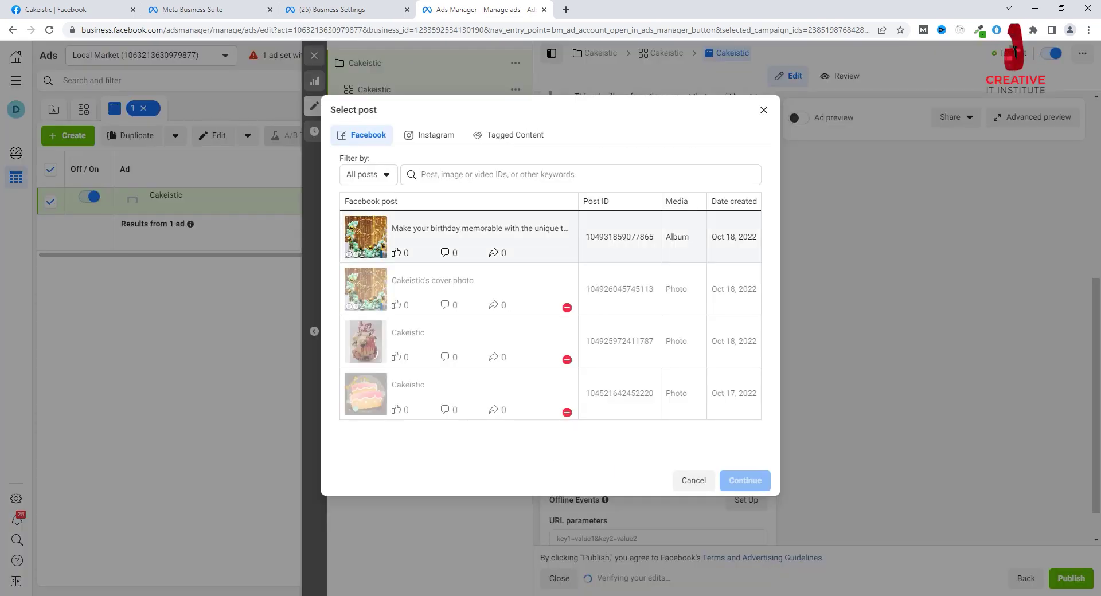
pyautogui.click(480, 237)
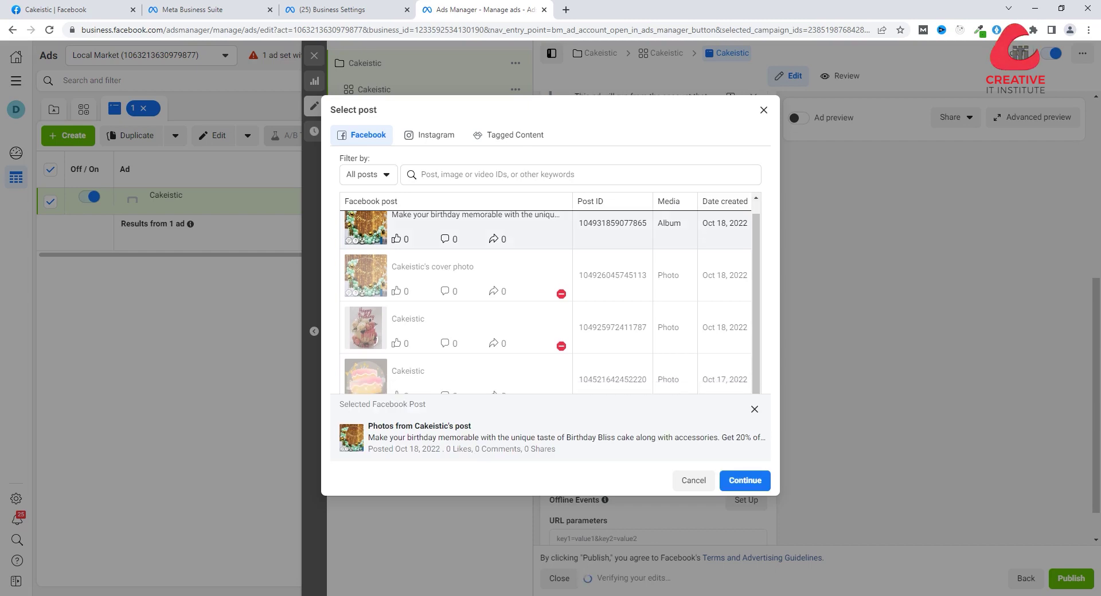
pyautogui.scroll(1, 545, 292)
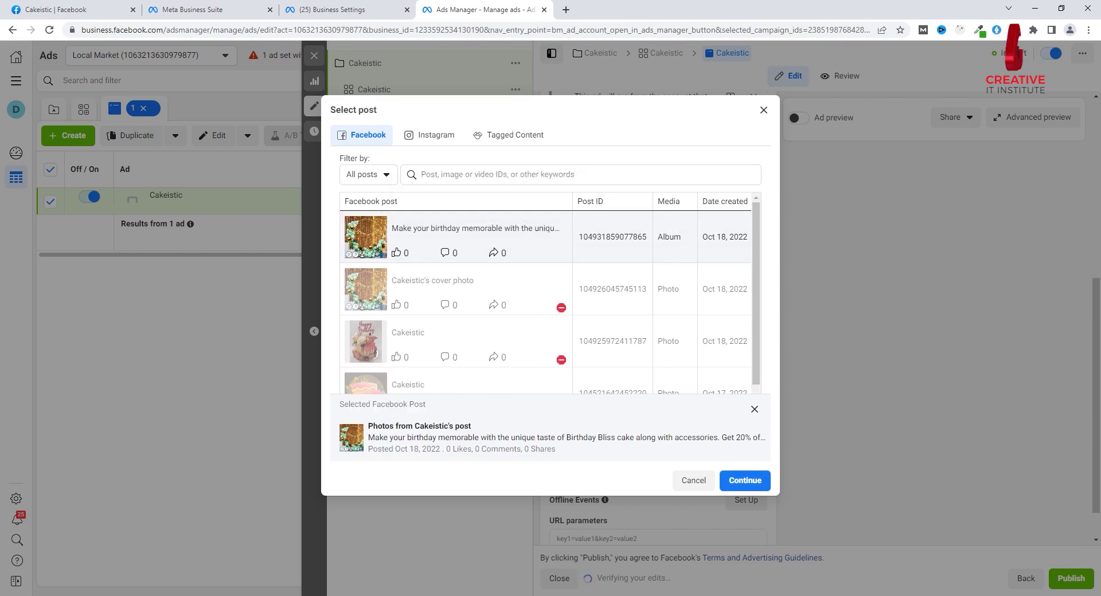
pyautogui.click(754, 409)
pyautogui.click(480, 229)
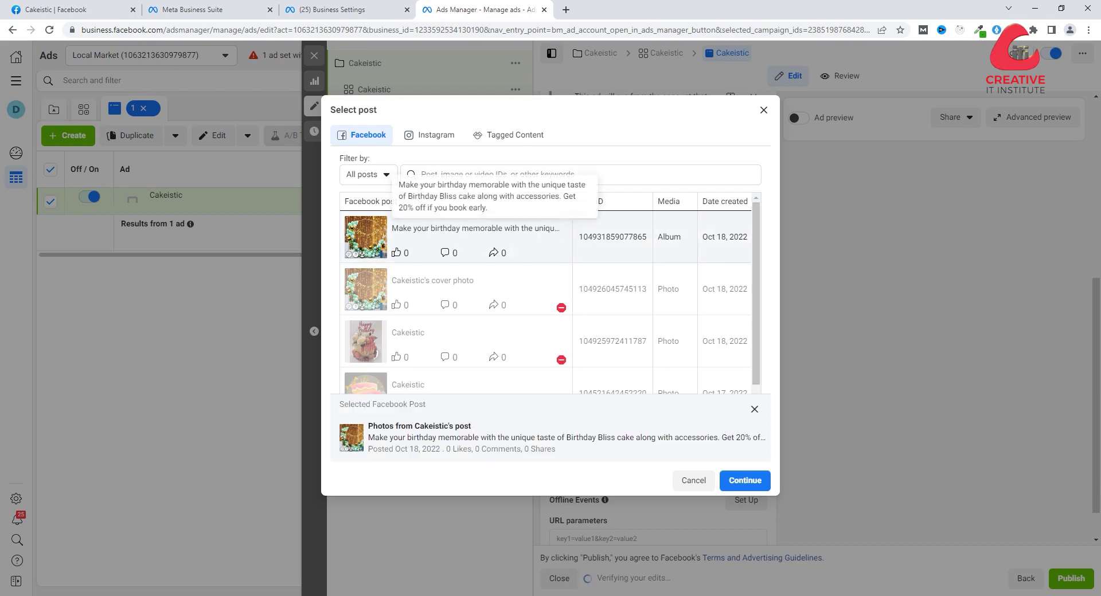
pyautogui.click(745, 480)
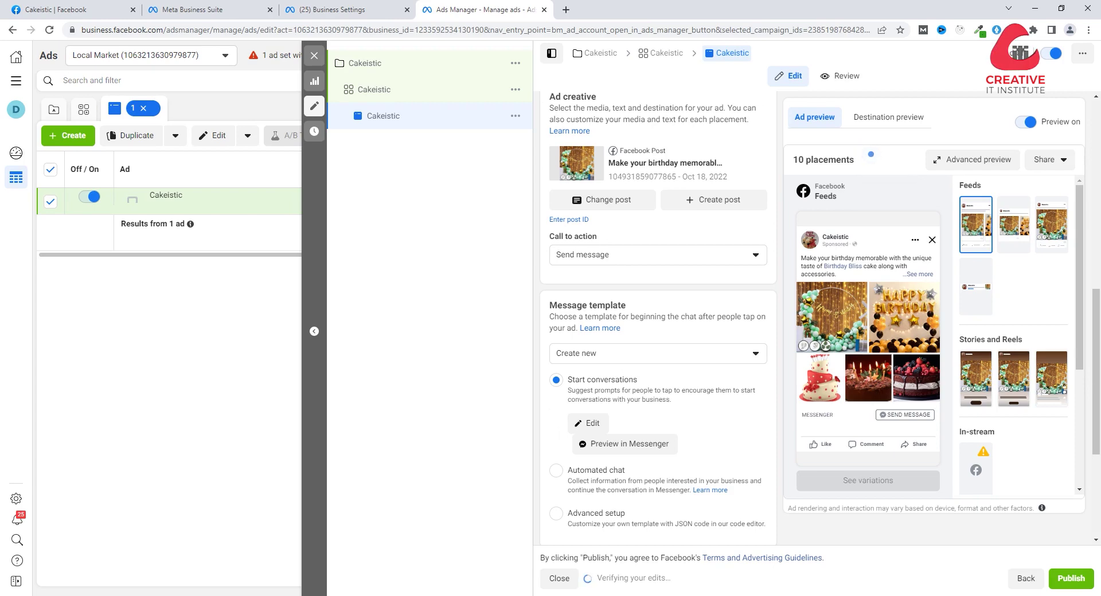
# Step: Choose Send message as the ad's call to action and review the message template and tracking sections
pyautogui.click(657, 254)
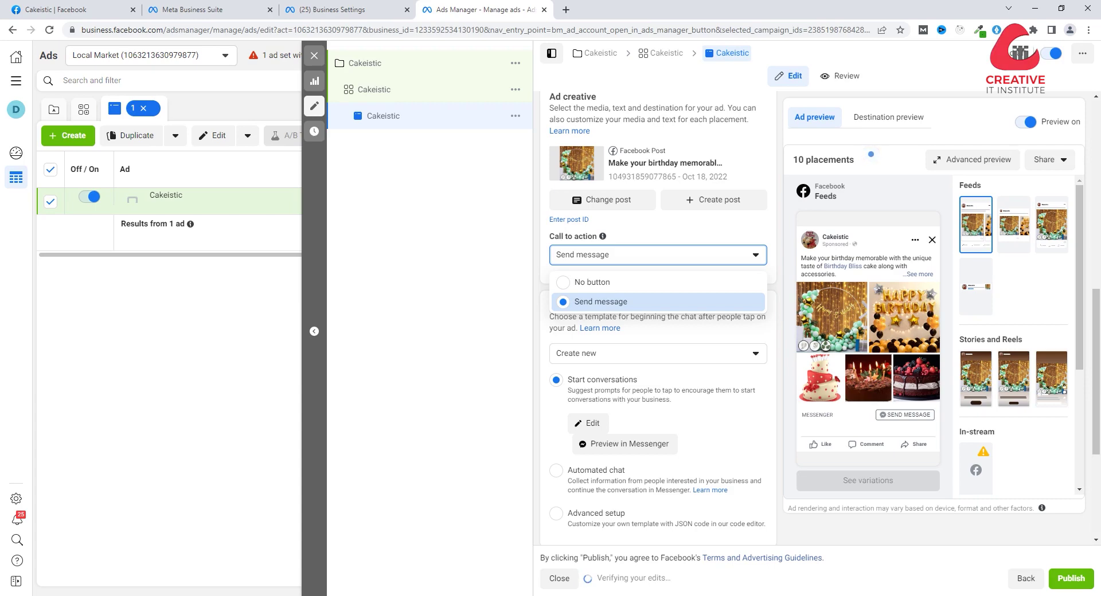
pyautogui.click(658, 302)
pyautogui.scroll(-1, 658, 318)
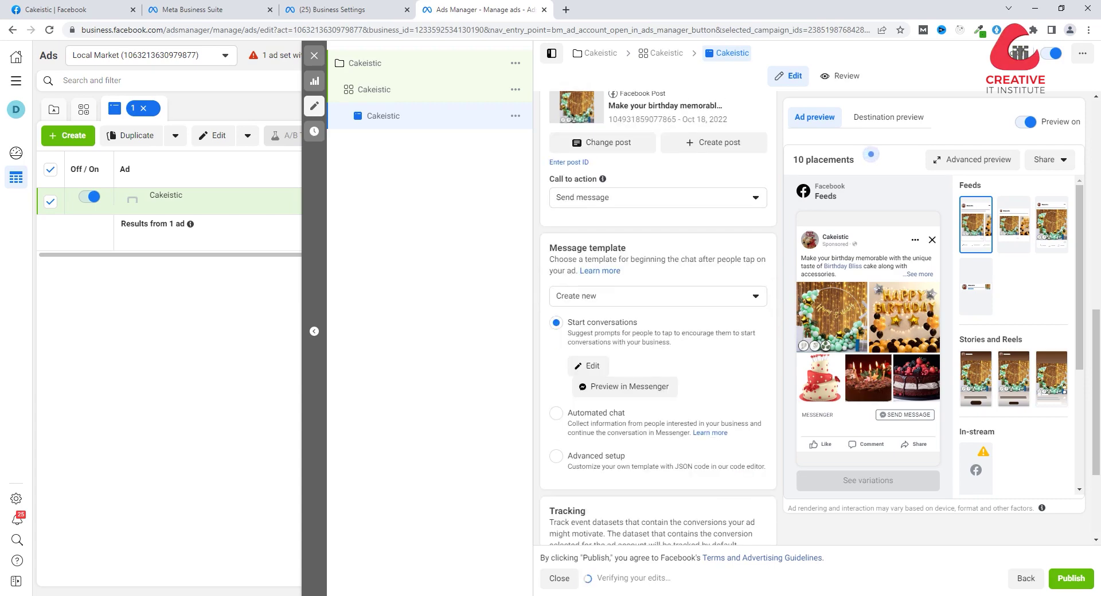
pyautogui.scroll(-2, 657, 302)
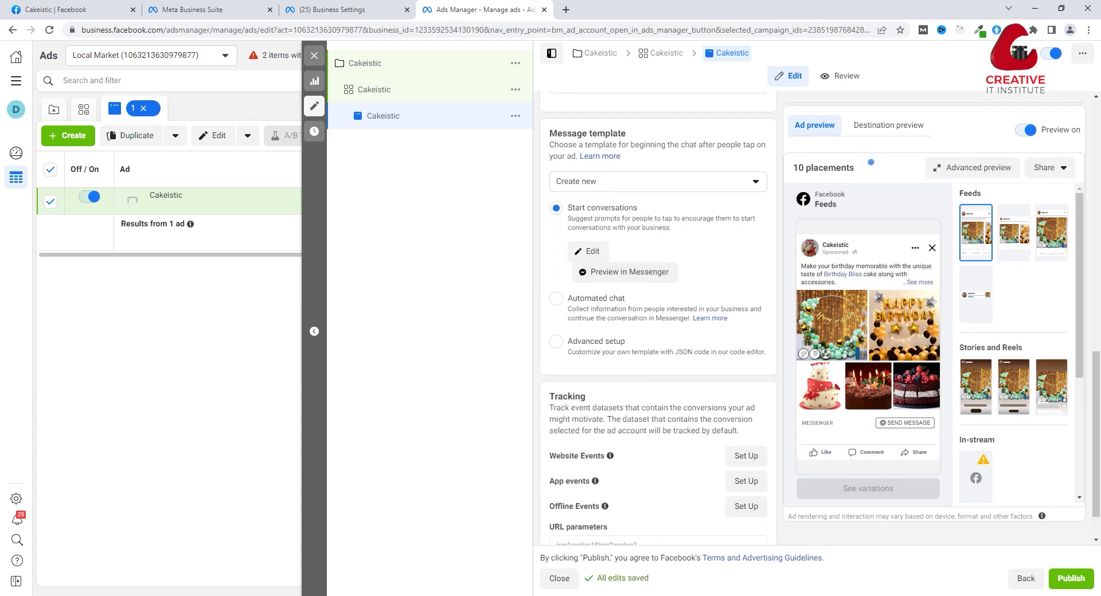
pyautogui.moveTo(871, 162)
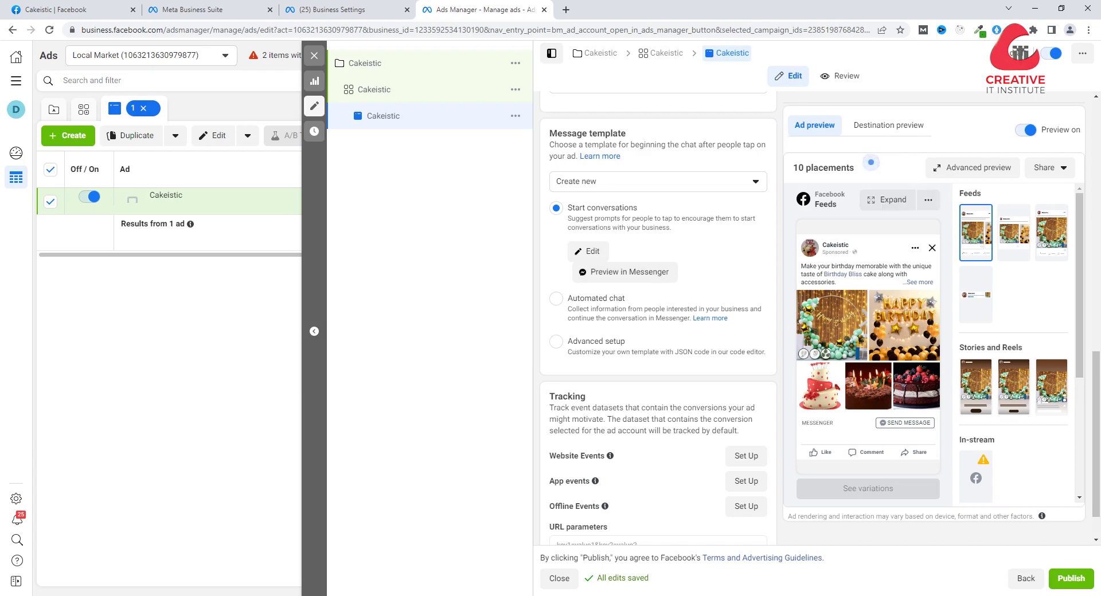
pyautogui.scroll(-1, 871, 162)
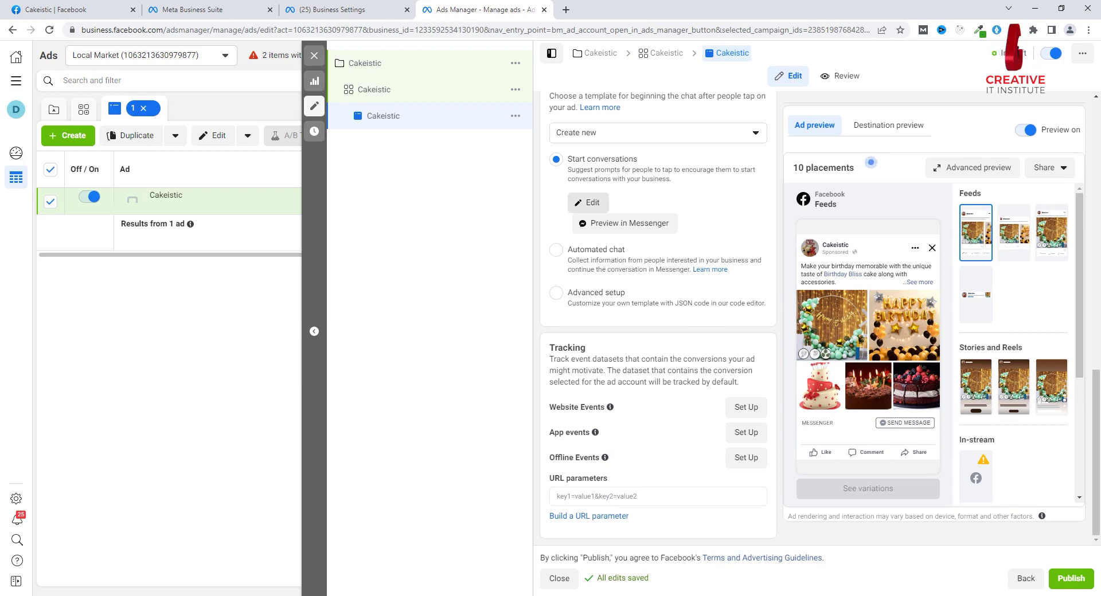
# Step: Open the message template for editing and replace "Hi" in the greeting text with "Assalamualaikum", keeping the recipient's first-name field
pyautogui.click(588, 203)
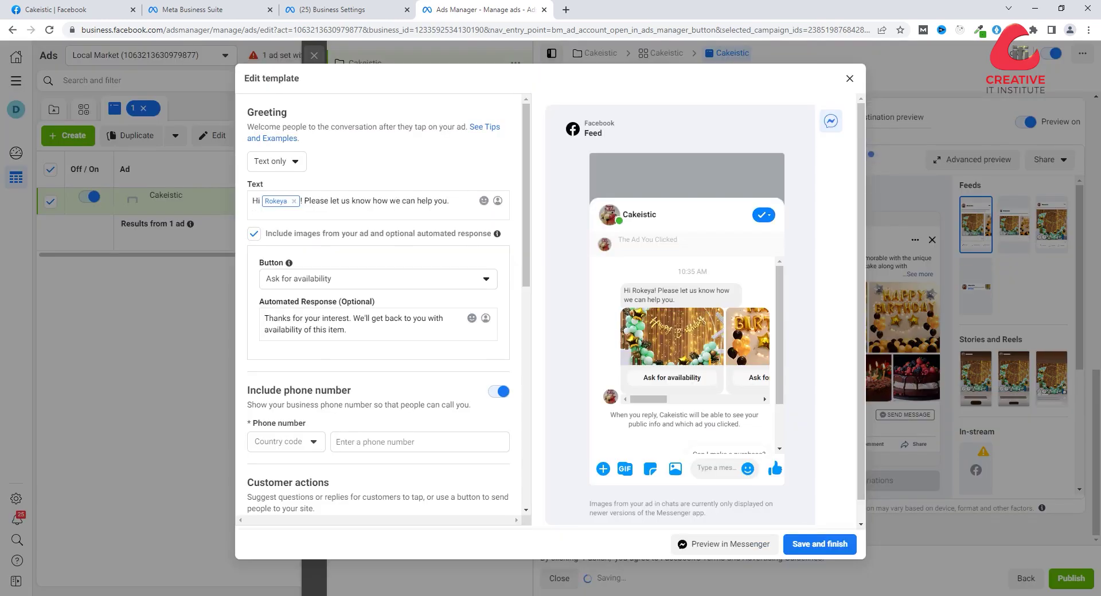
pyautogui.click(258, 201)
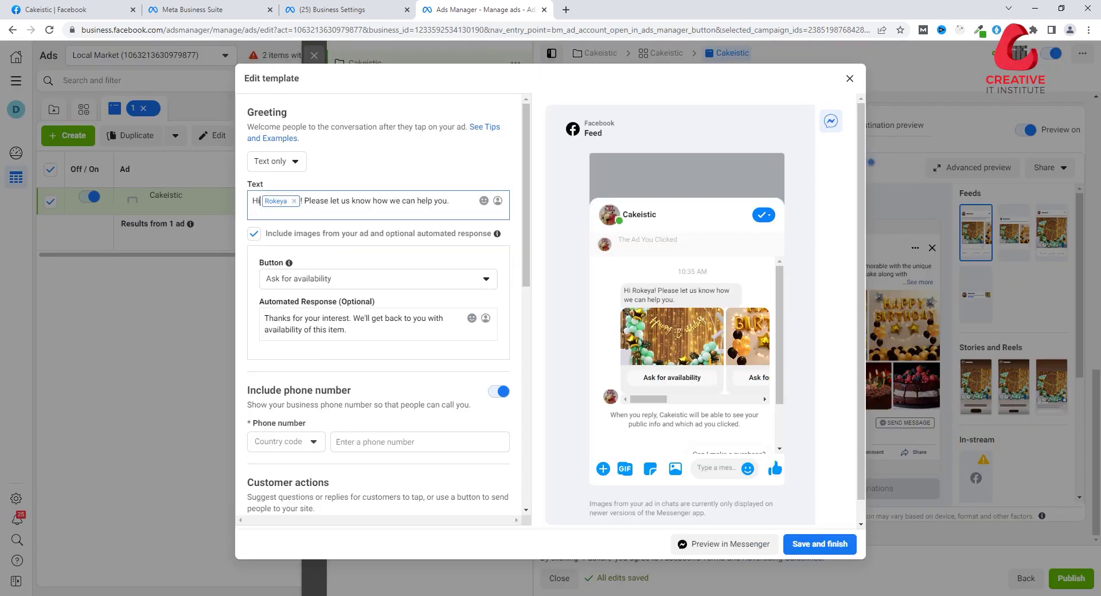
pyautogui.press('BackSpace')
pyautogui.press('BackSpace')
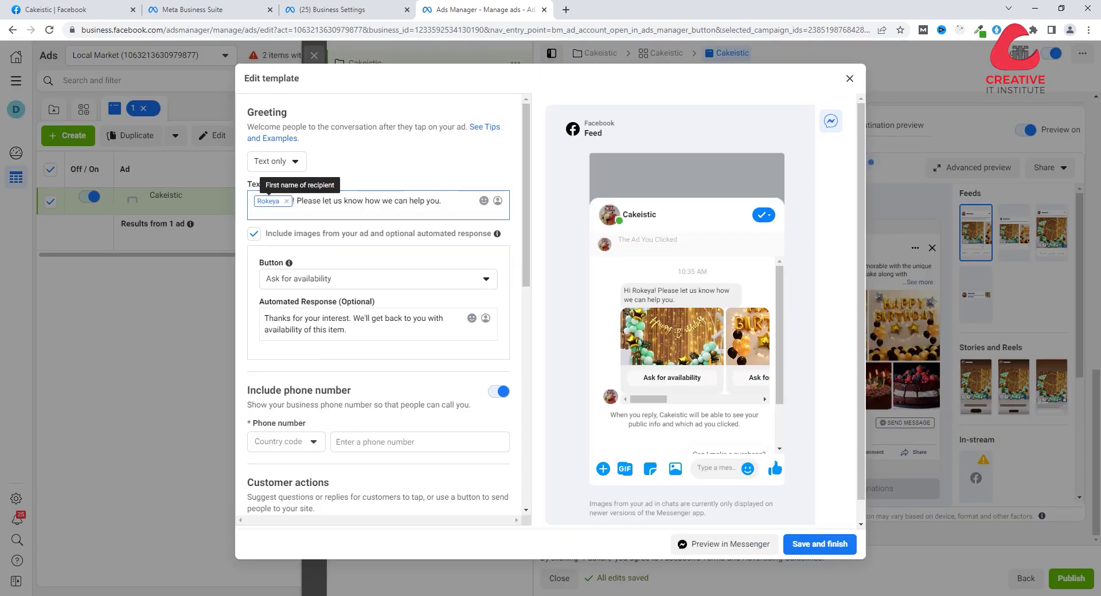
pyautogui.write('Assalam')
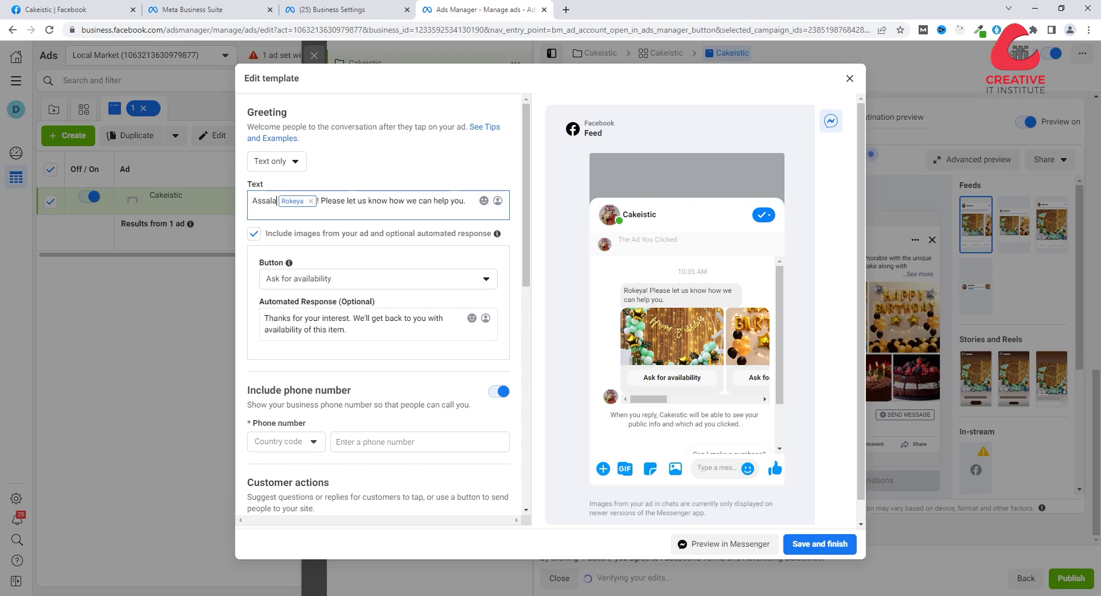
pyautogui.write('ualaikum')
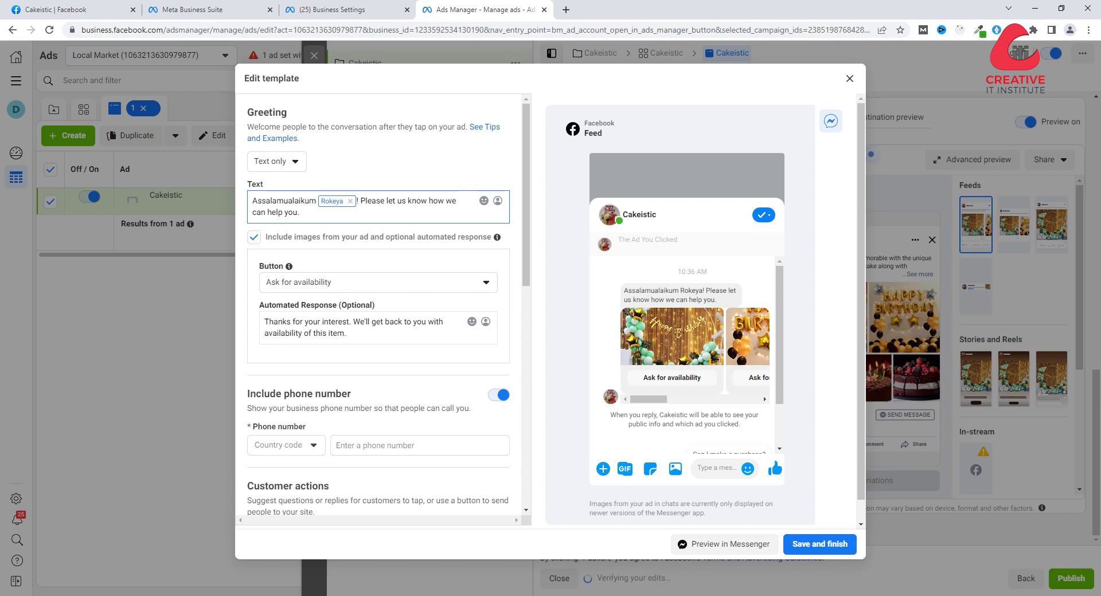
pyautogui.click(498, 200)
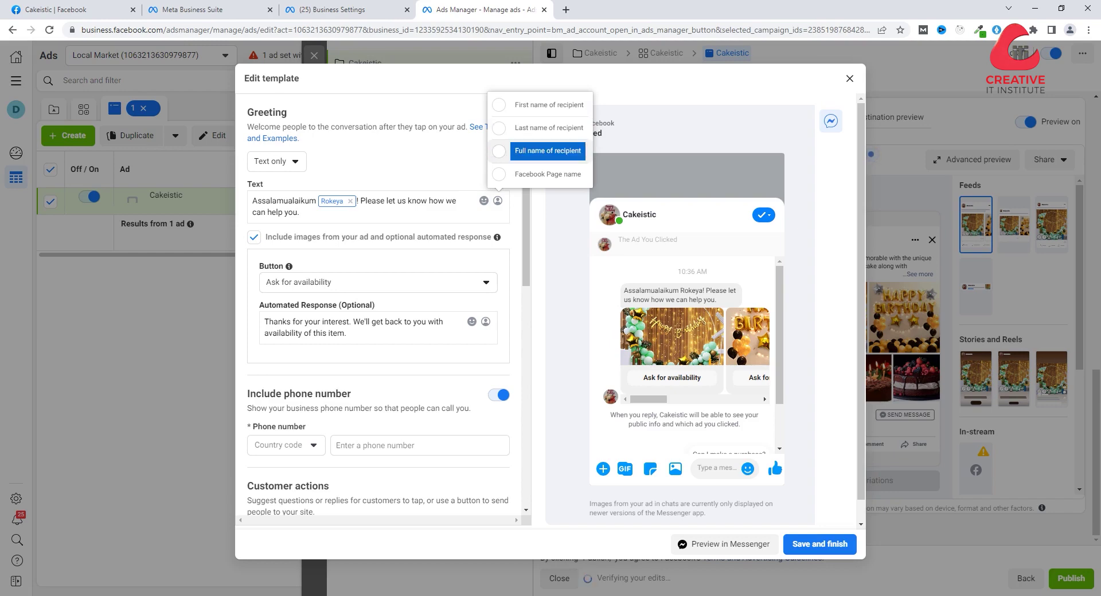
pyautogui.click(549, 105)
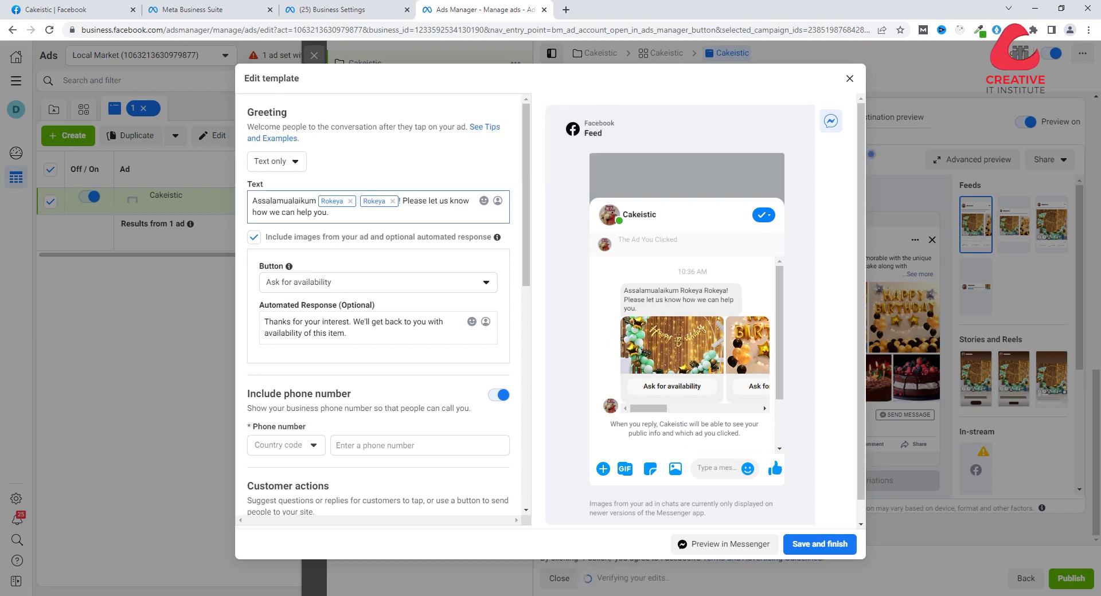
pyautogui.press('BackSpace')
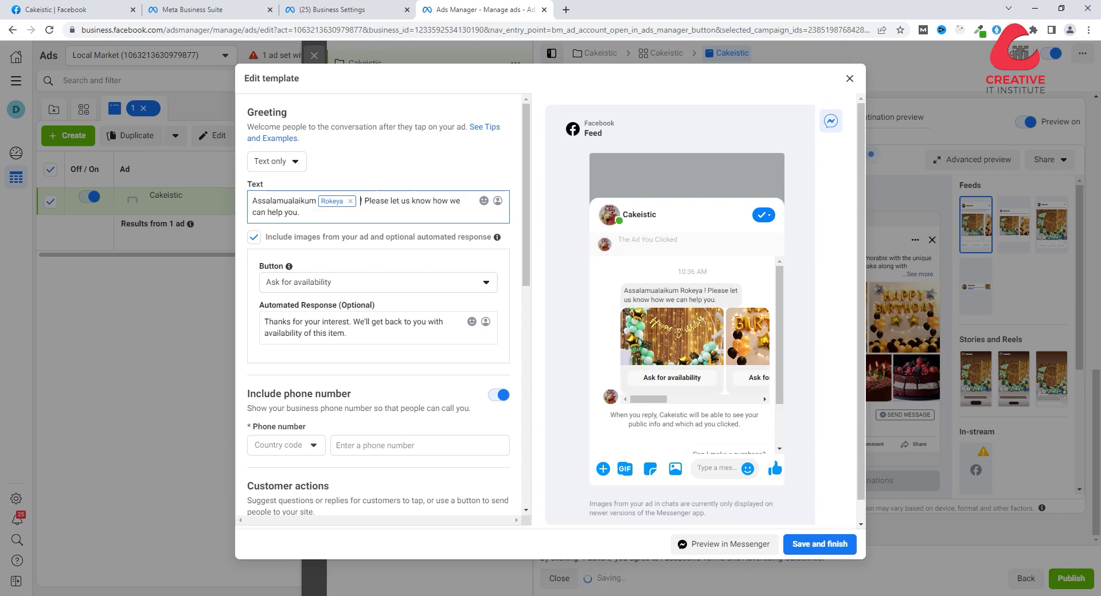
# Step: Replace the first frequently asked question with "what is the price of 1 pound cake?"
pyautogui.scroll(-7, 378, 304)
pyautogui.click(349, 191)
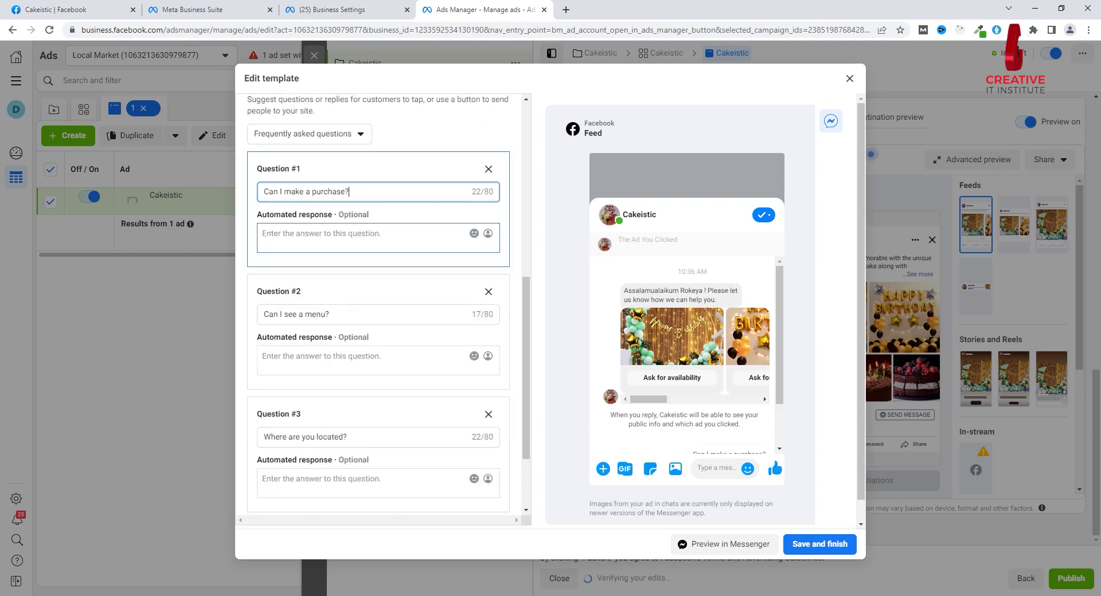
pyautogui.press('BackSpace')
pyautogui.press('BackSpace')
pyautogui.press('BackSpace')
pyautogui.press('BackSpace')
pyautogui.press('BackSpace')
pyautogui.press('BackSpace')
pyautogui.press('BackSpace')
pyautogui.press('BackSpace')
pyautogui.press('BackSpace')
pyautogui.press('BackSpace')
pyautogui.press('BackSpace')
pyautogui.press('BackSpace')
pyautogui.press('BackSpace')
pyautogui.press('BackSpace')
pyautogui.press('BackSpace')
pyautogui.press('BackSpace')
pyautogui.press('BackSpace')
pyautogui.press('BackSpace')
pyautogui.press('BackSpace')
pyautogui.press('BackSpace')
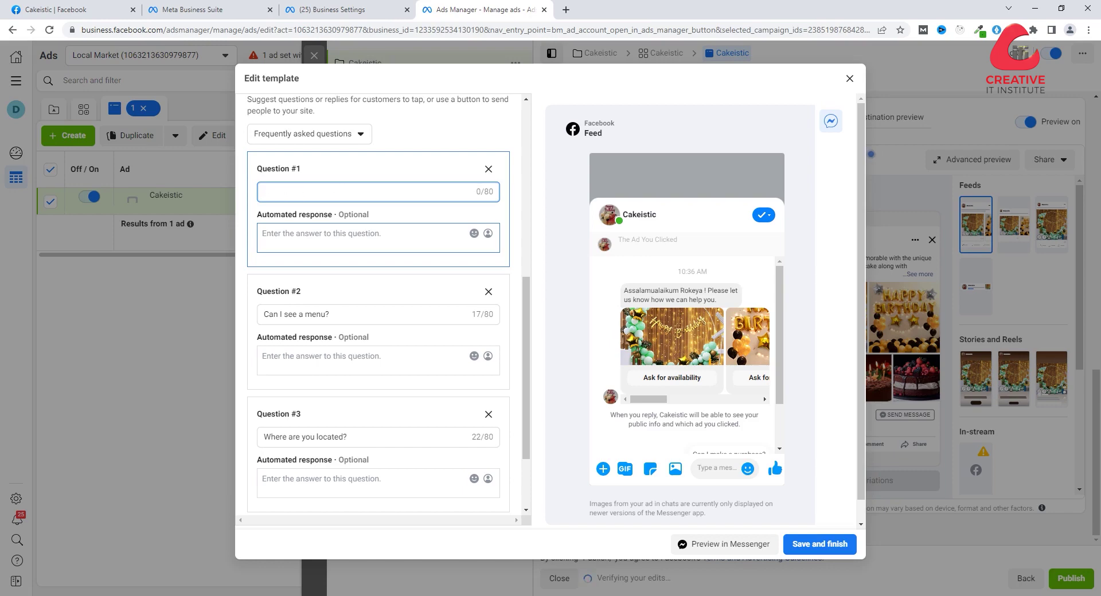
pyautogui.write('what')
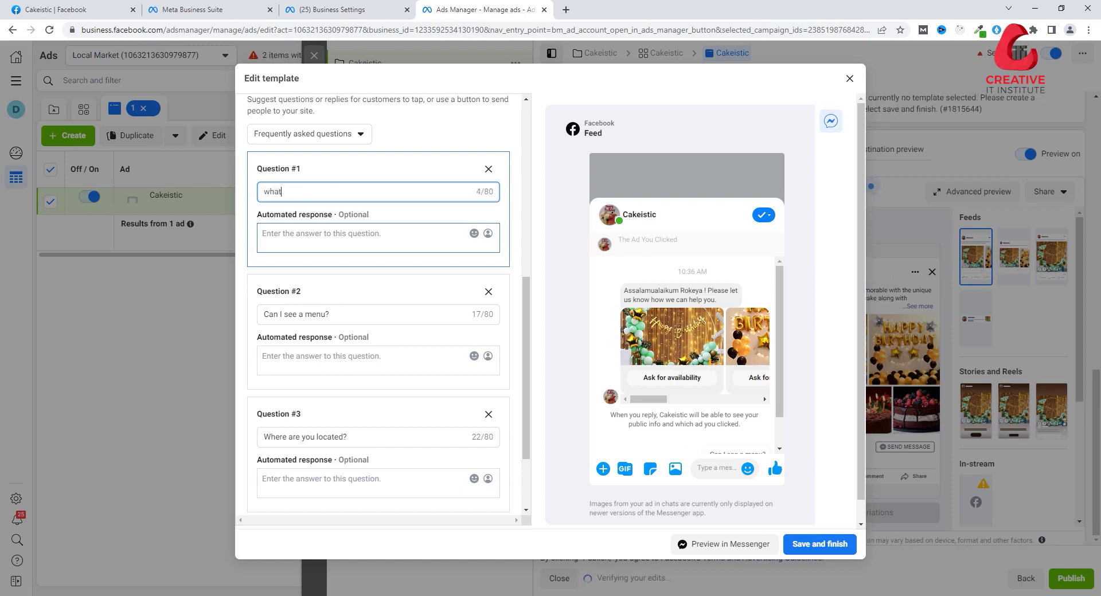
pyautogui.write(' is the ')
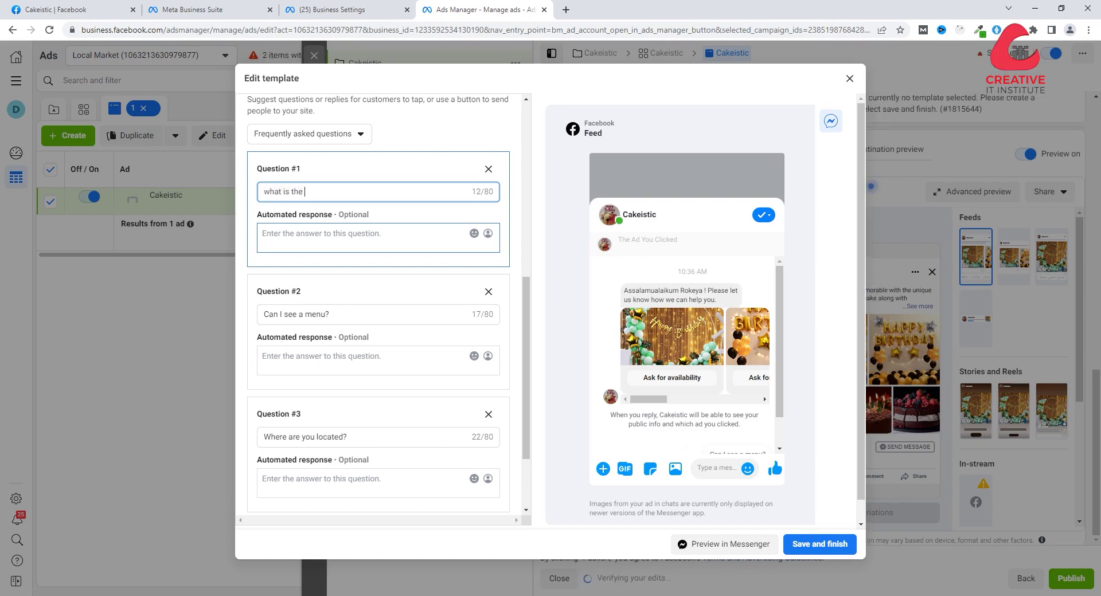
pyautogui.write('price of ')
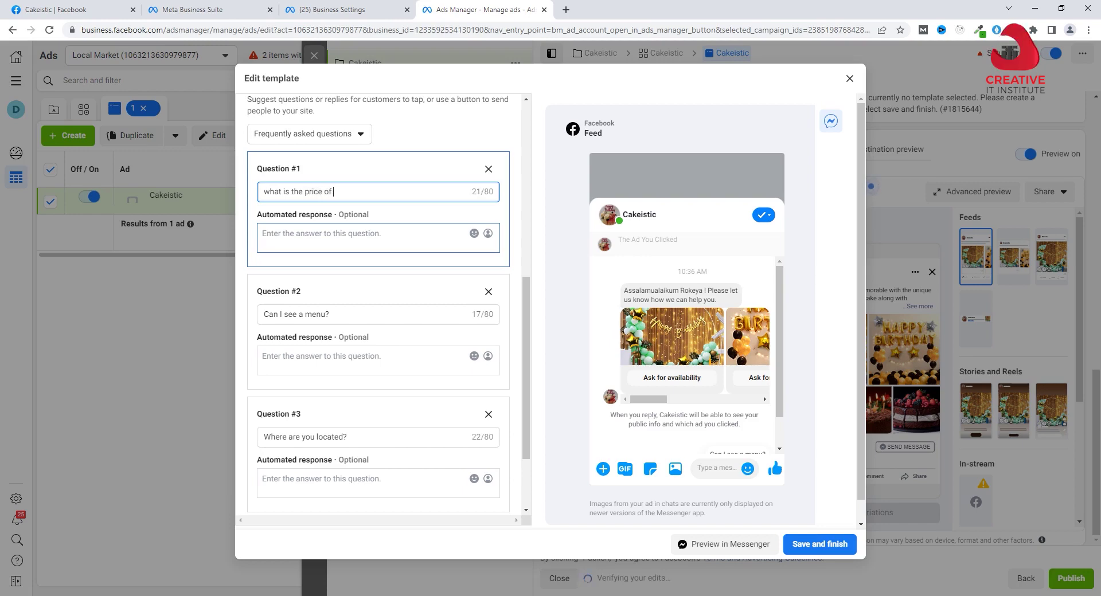
pyautogui.write('1 po')
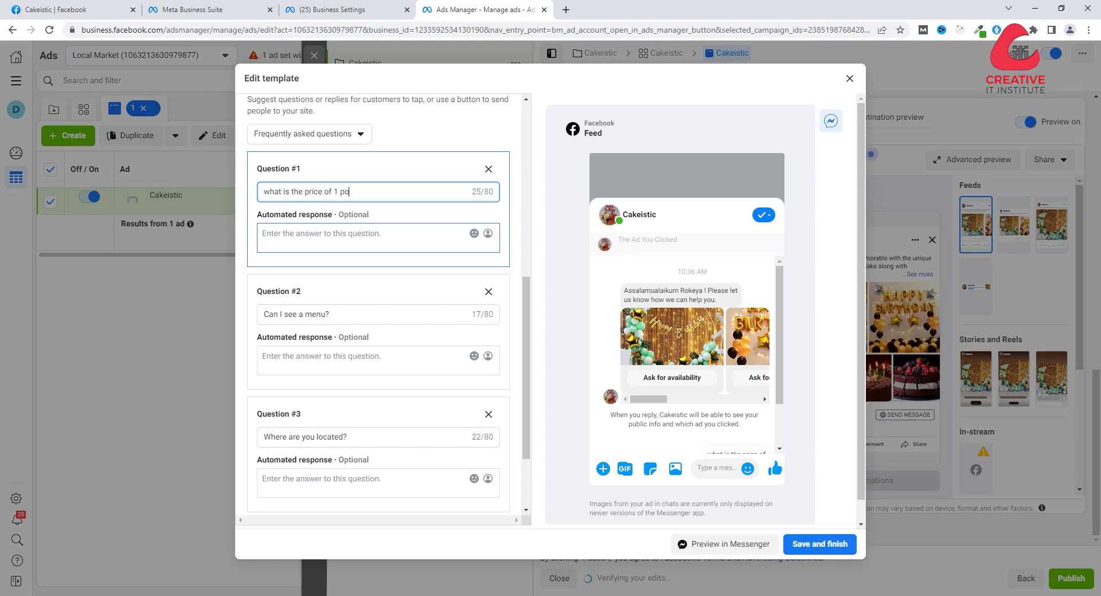
pyautogui.write('und cake')
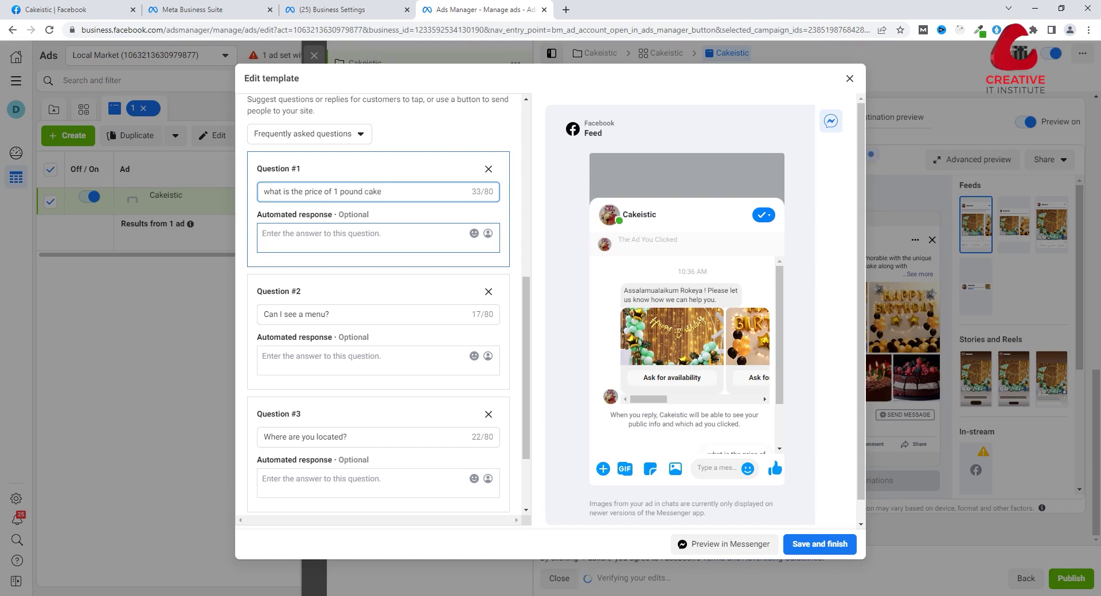
pyautogui.write('?')
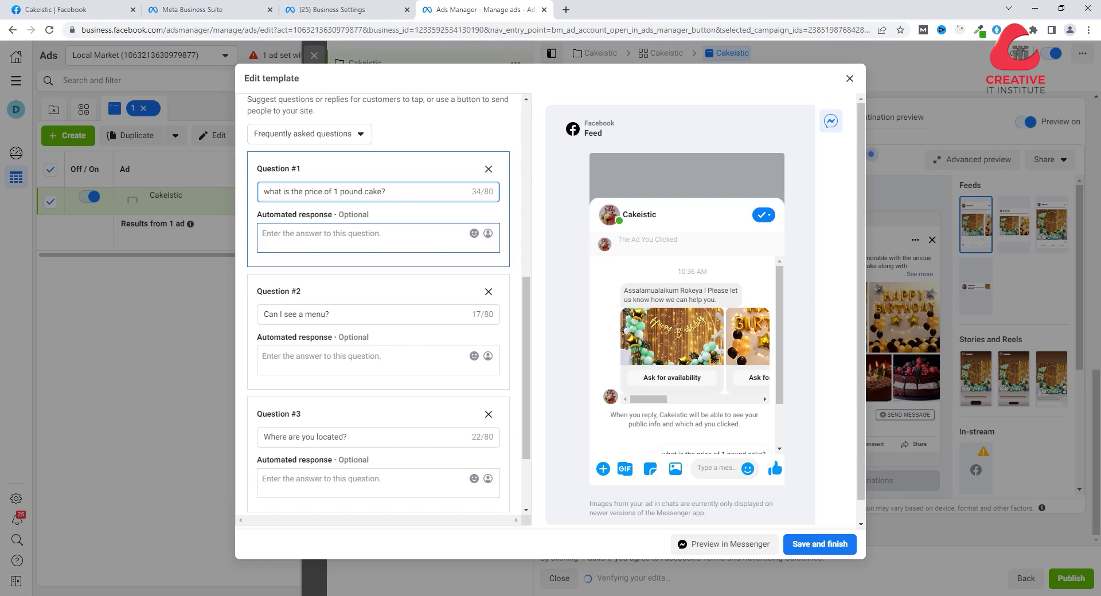
# Step: Enter "600bdt" as the automated response to the cake price question
pyautogui.click(262, 233)
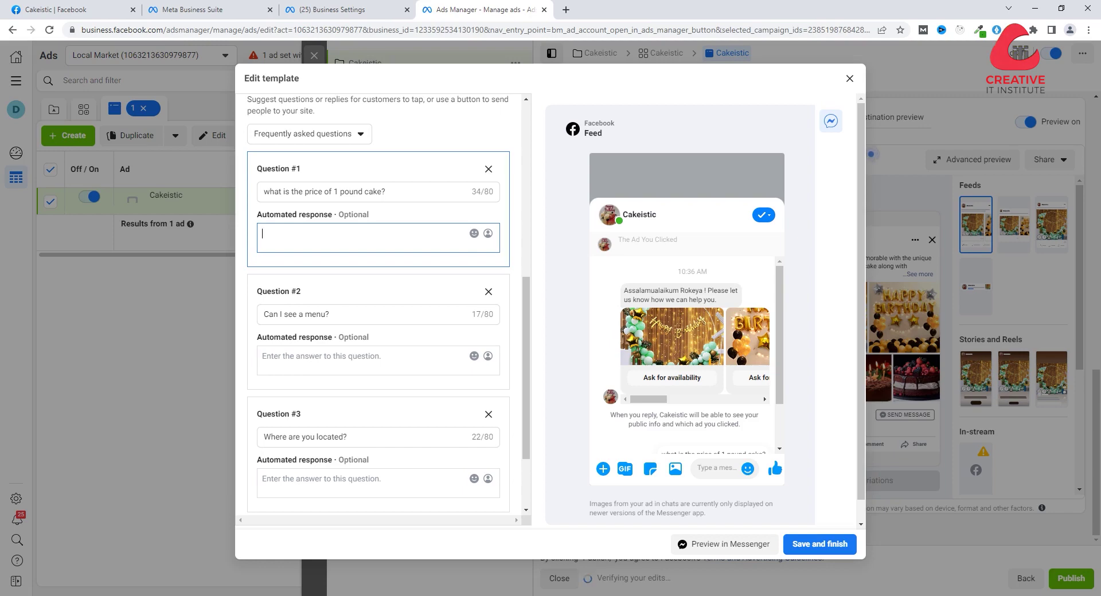
pyautogui.write('600')
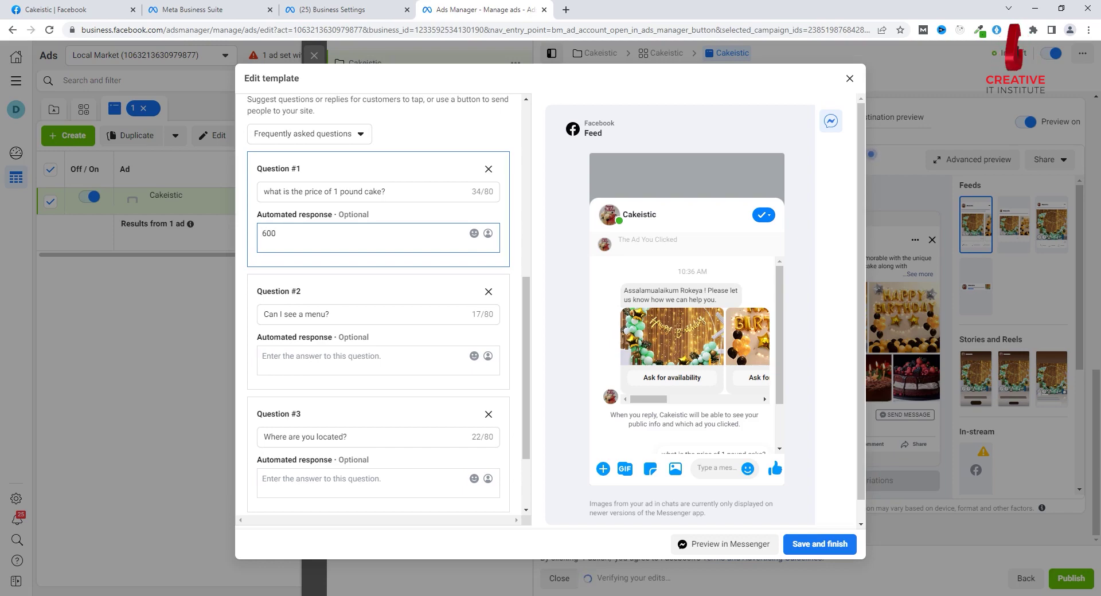
pyautogui.write('bd')
# Step: Replace the second frequently asked question with "How much time you take to delivery?"
pyautogui.tripleClick(295, 314)
pyautogui.press('BackSpace')
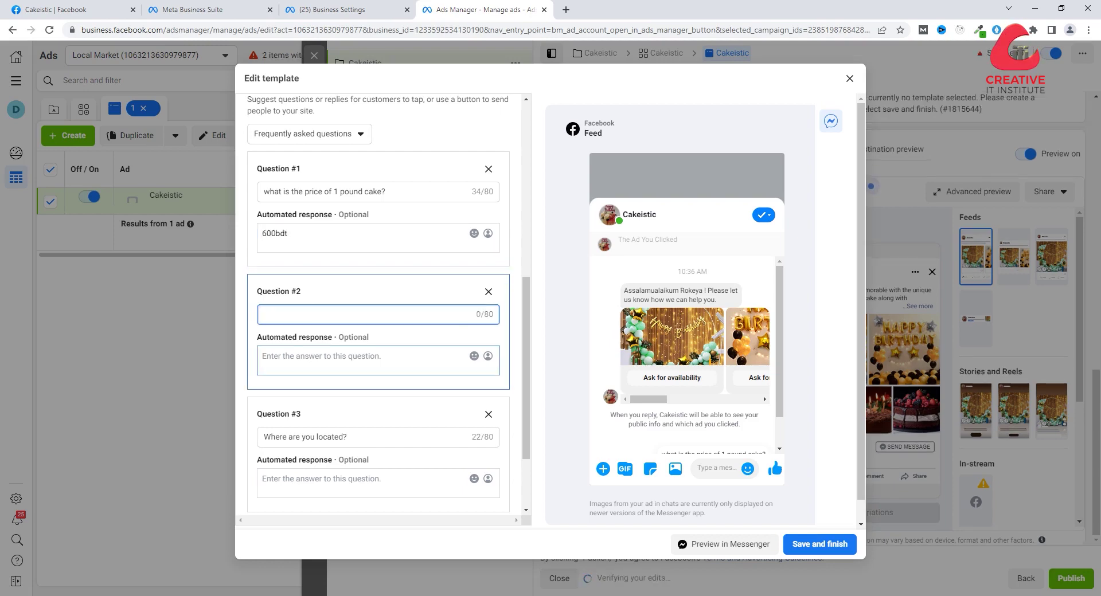
pyautogui.write('how')
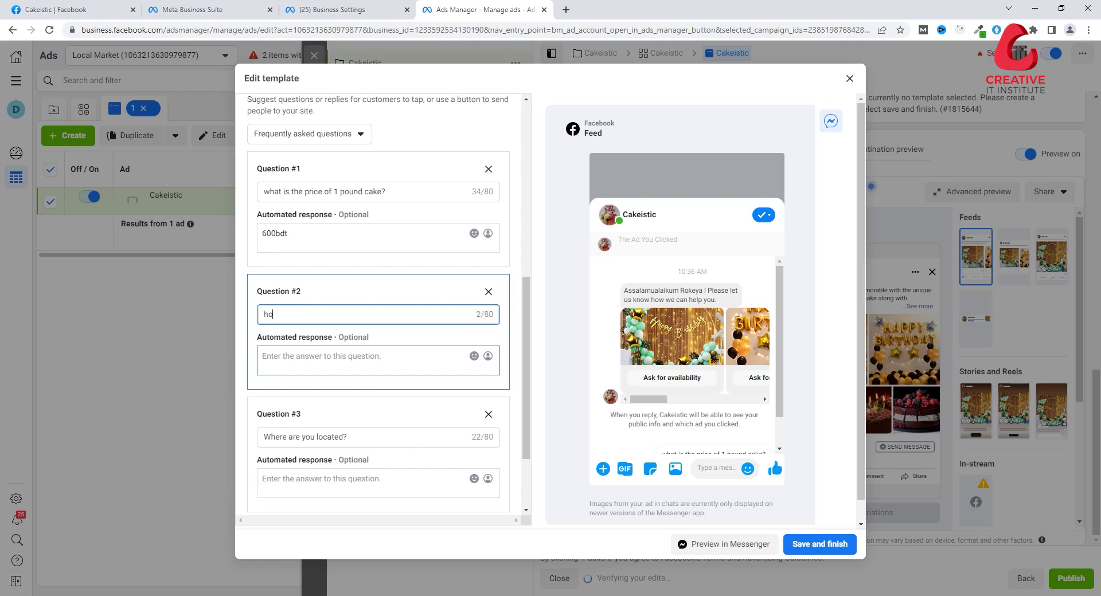
pyautogui.press('BackSpace')
pyautogui.press('BackSpace')
pyautogui.press('BackSpace')
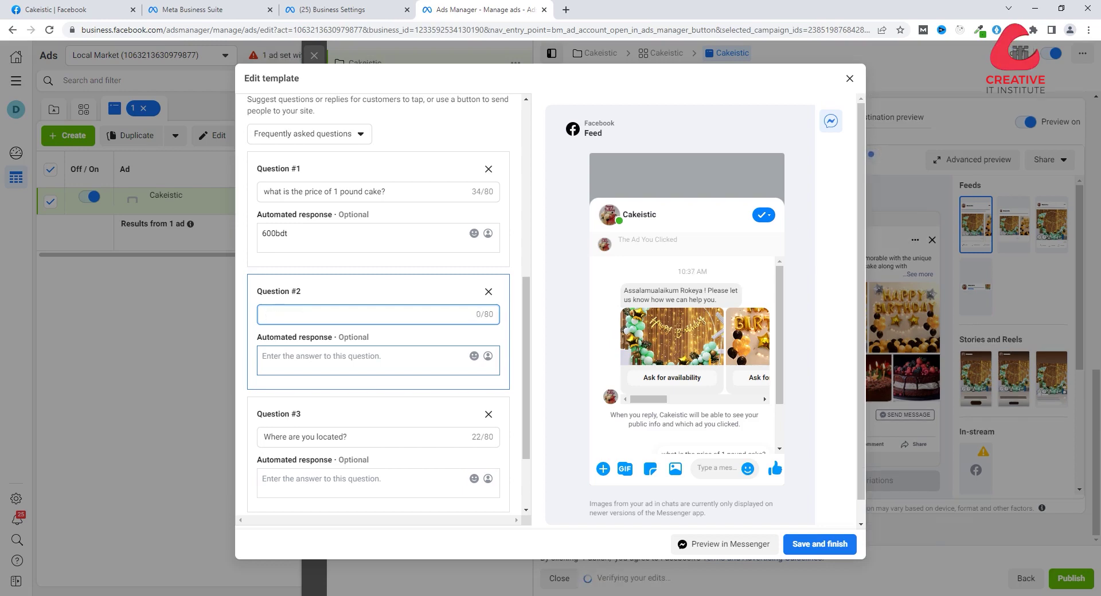
pyautogui.write('How ')
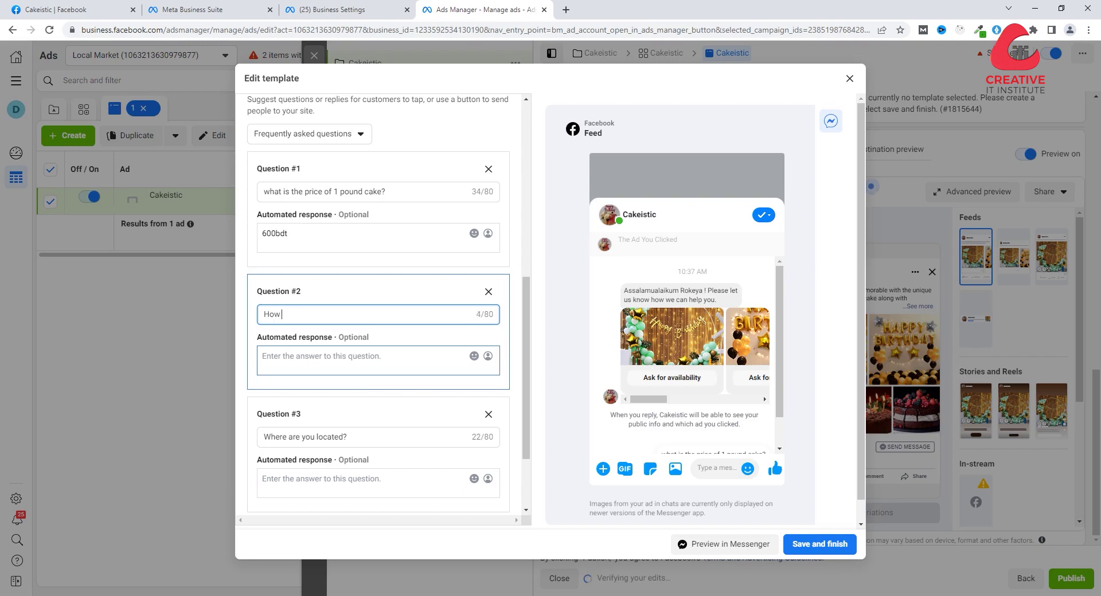
pyautogui.write('much')
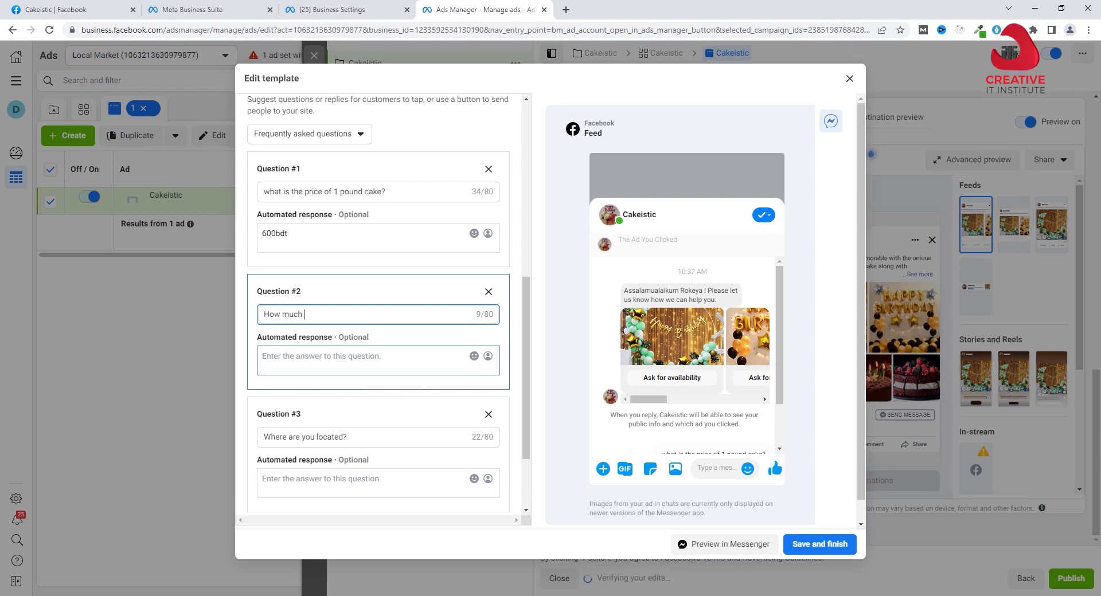
pyautogui.write(' time ')
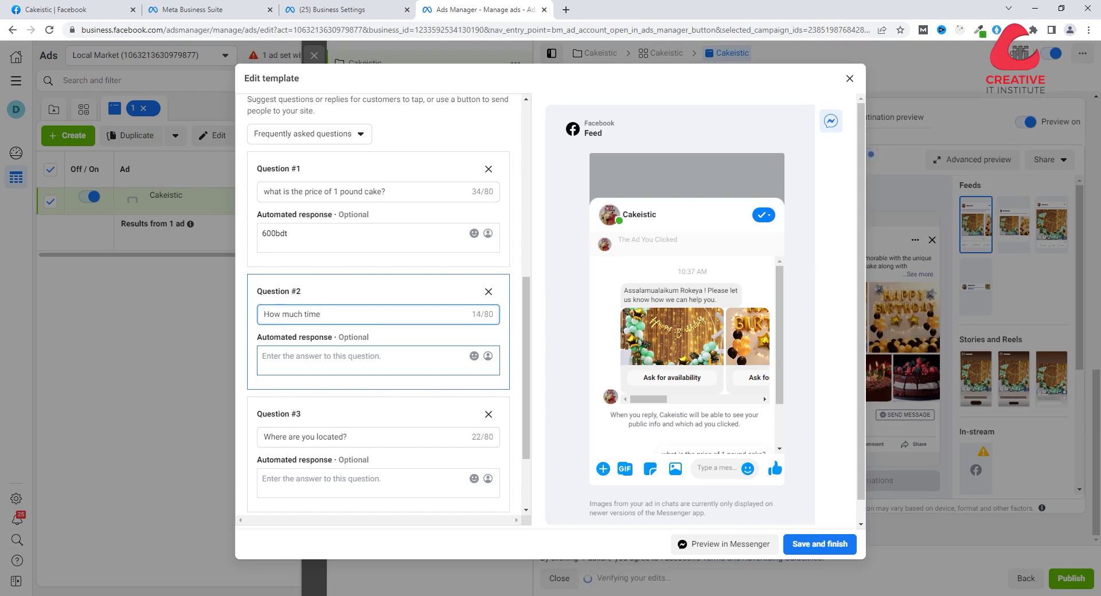
pyautogui.write('you take to ')
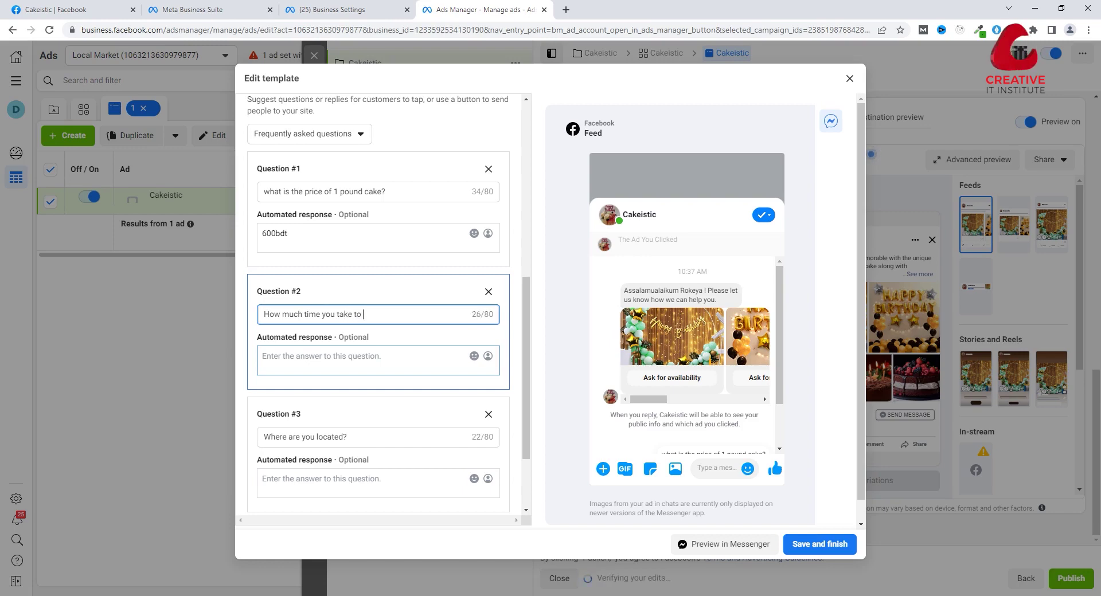
pyautogui.write('delive')
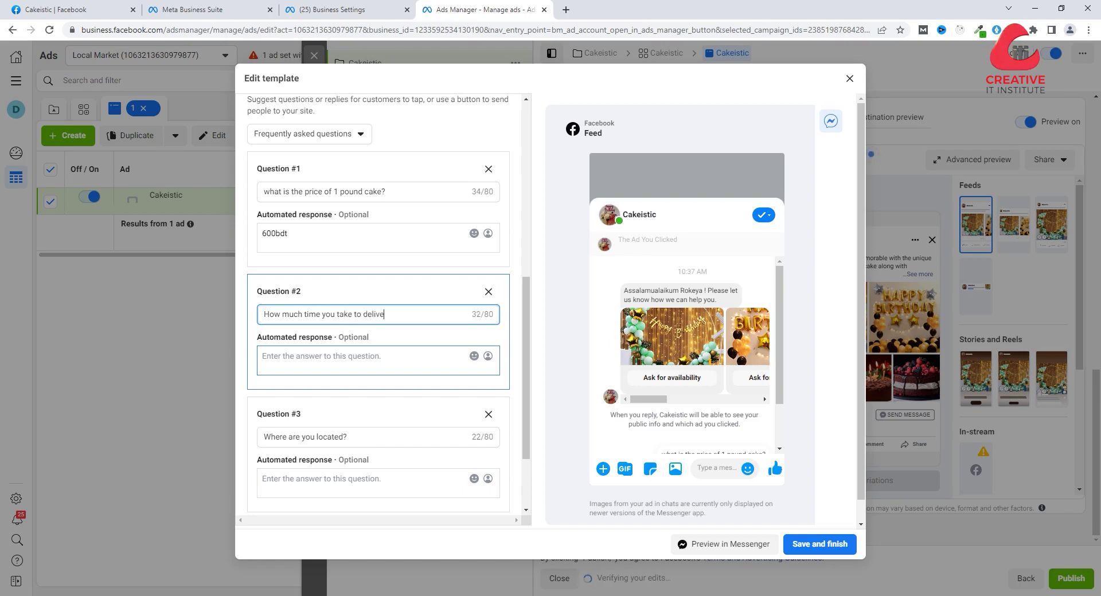
pyautogui.write('ry')
pyautogui.write('?')
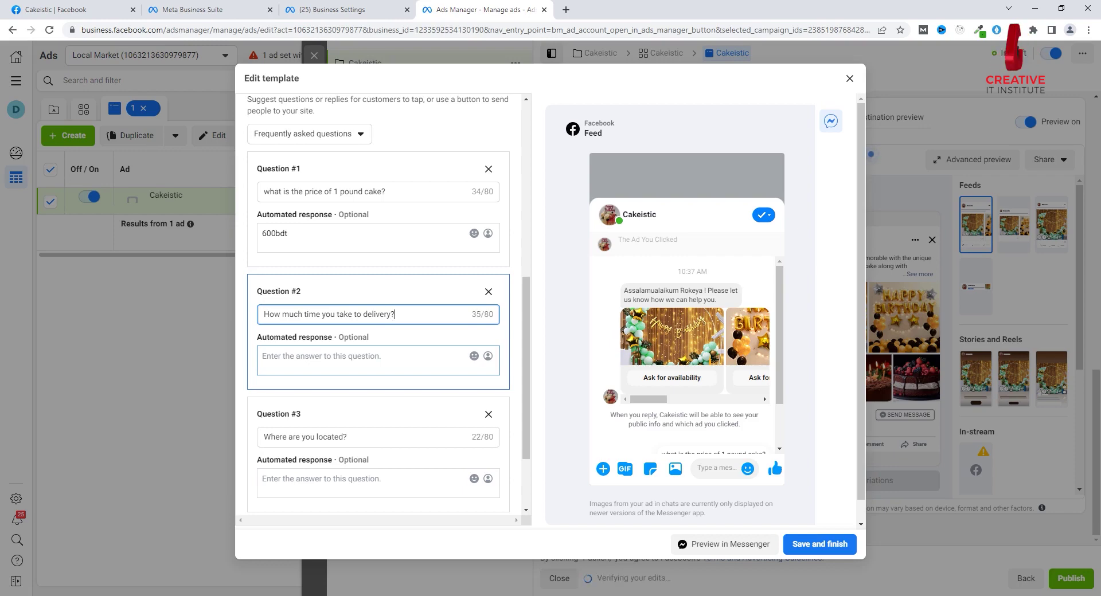
# Step: Enter "5 hours." as the automated response to the delivery time question
pyautogui.click(262, 356)
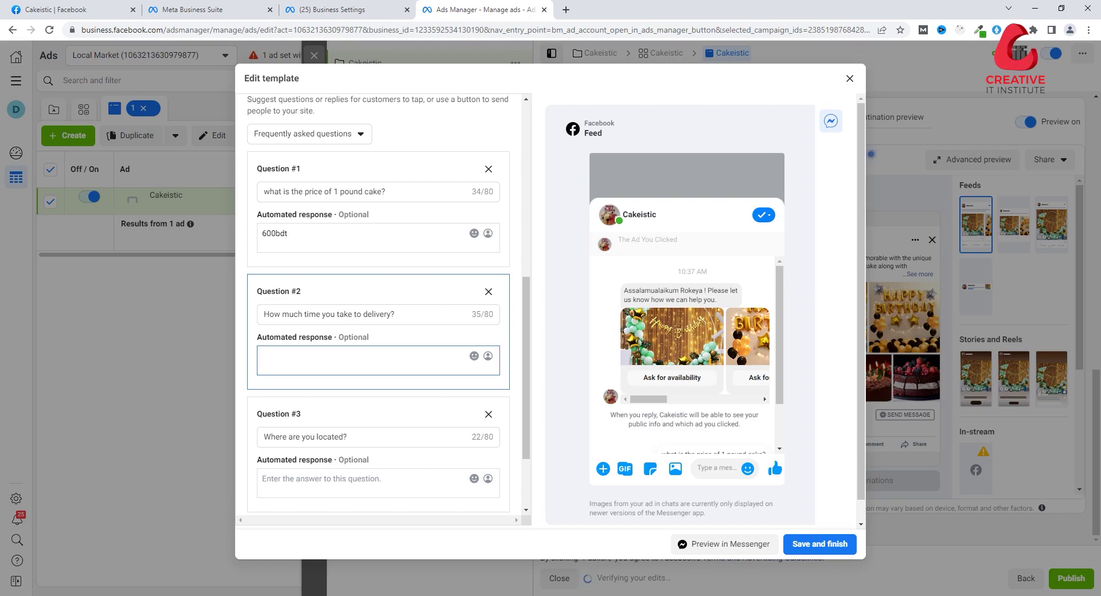
pyautogui.write('5 h')
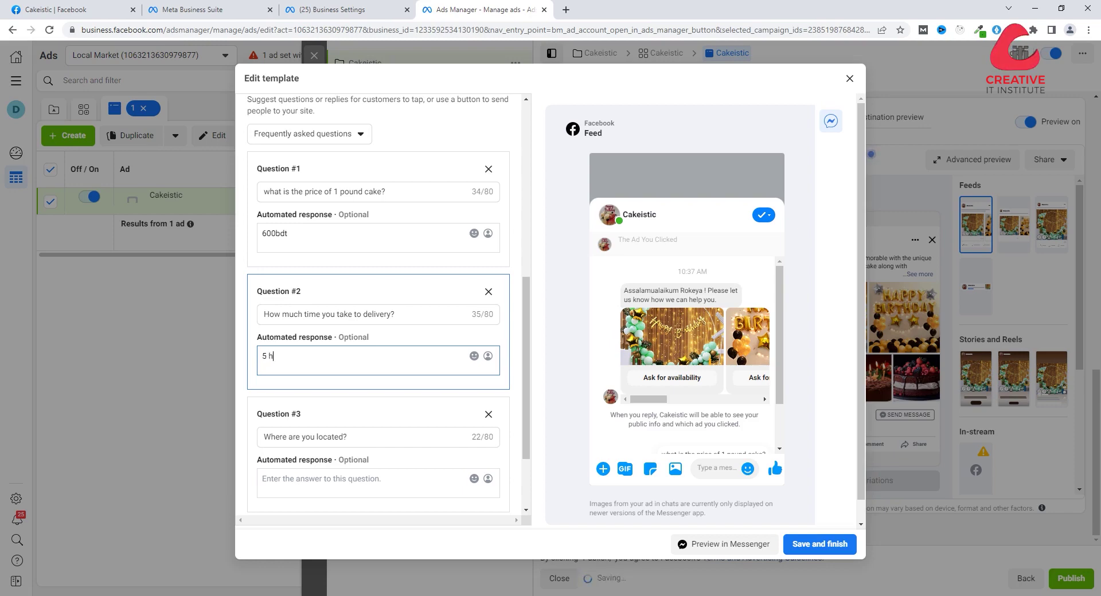
pyautogui.write('ours.')
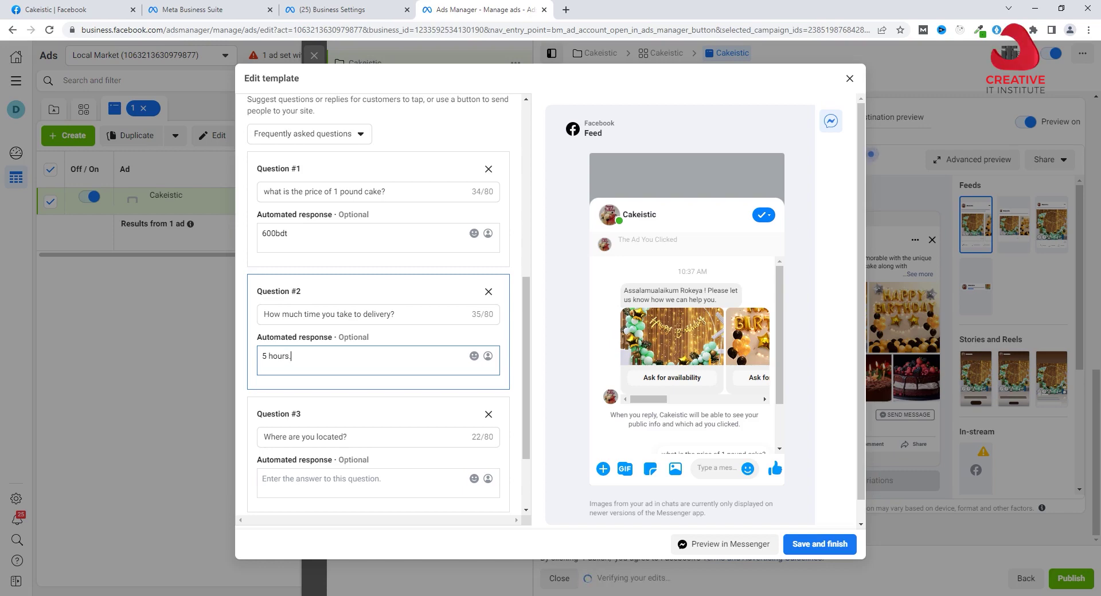
# Step: Save and finish the message template under its default name, and check the ad's message template and tracking sections
pyautogui.scroll(-3, 378, 309)
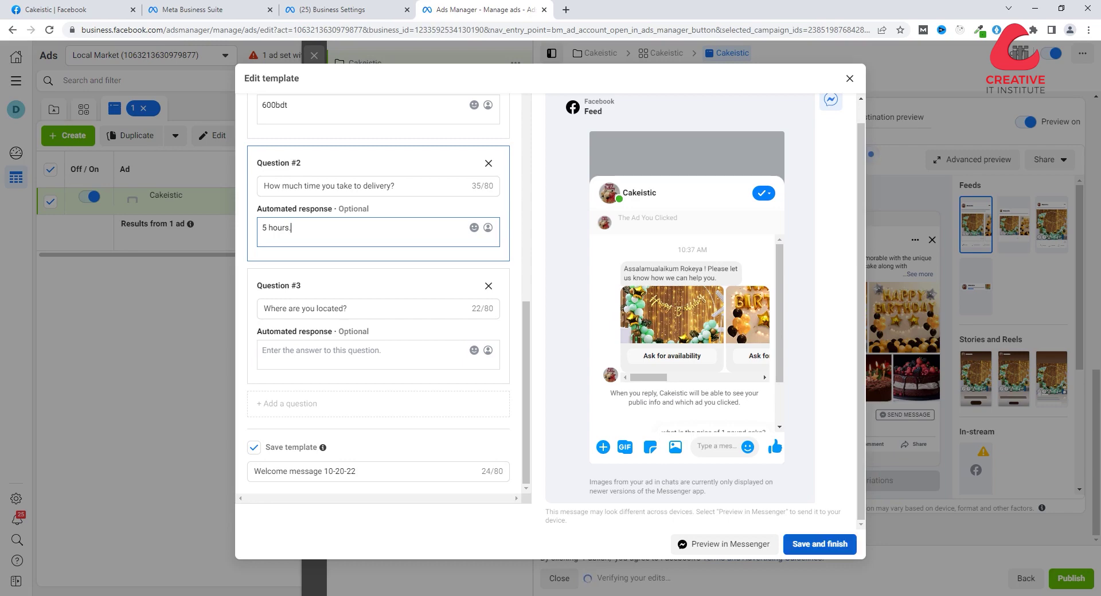
pyautogui.click(819, 543)
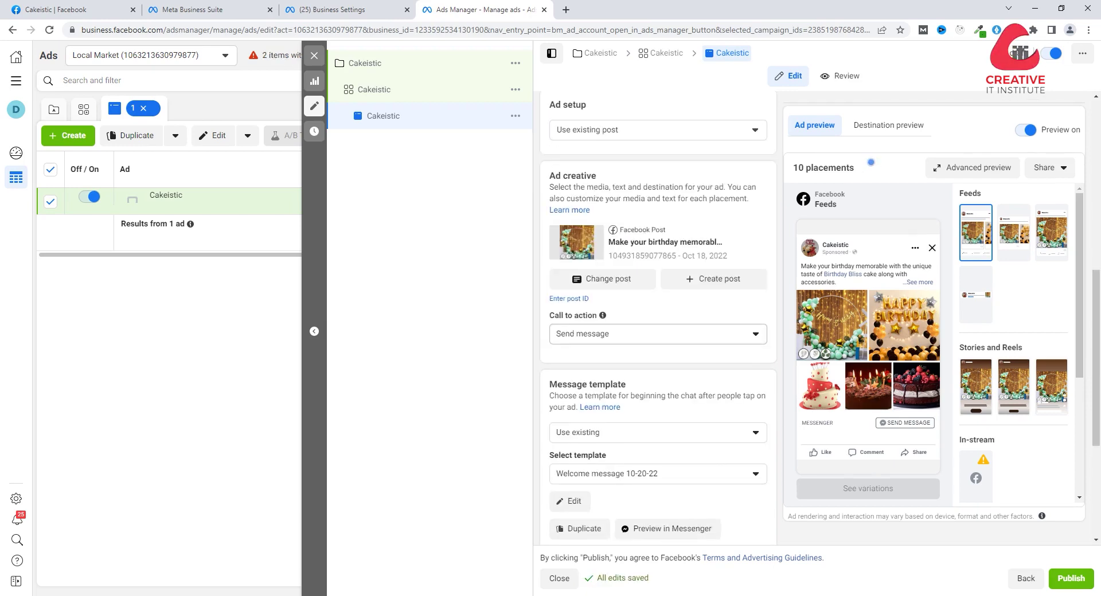
pyautogui.scroll(-4, 658, 315)
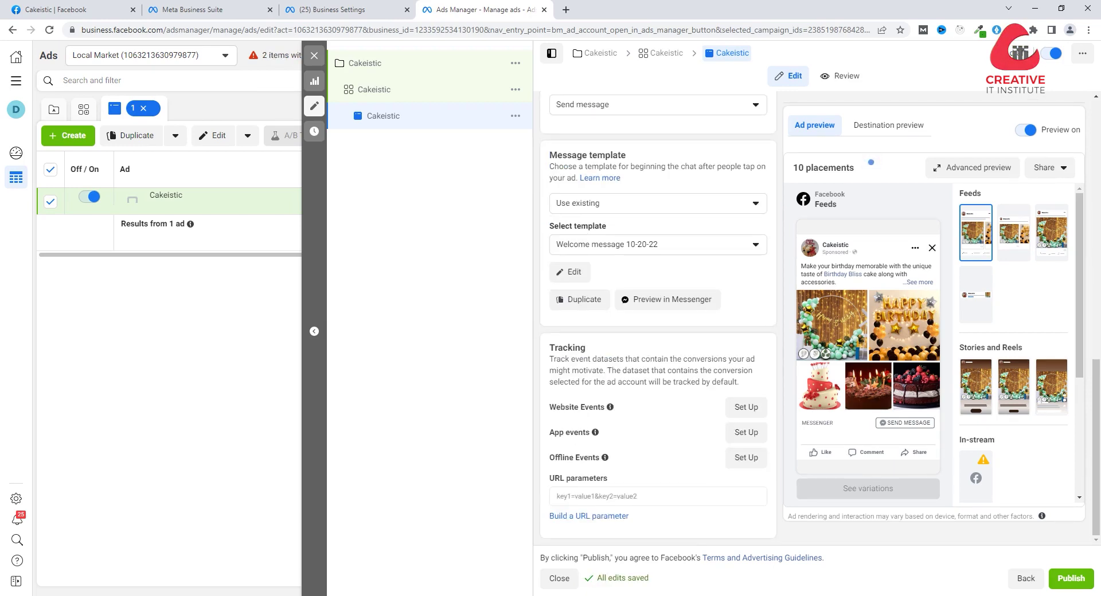